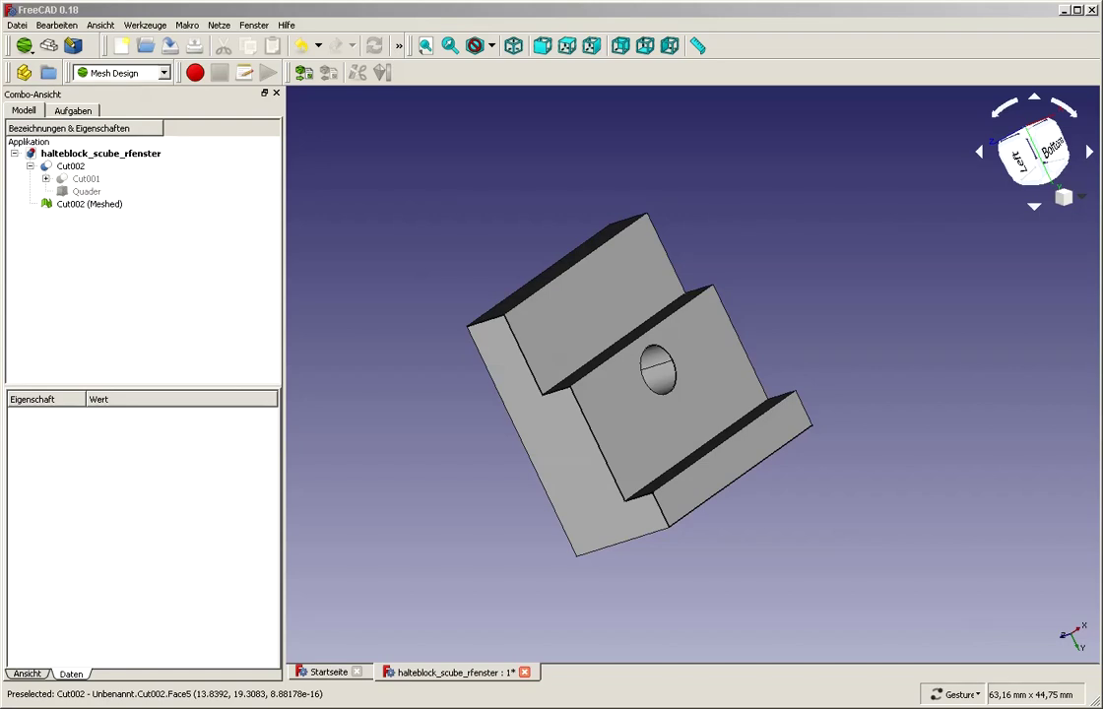
- Change the interface language from Deutsch to English in the general preferences
{"action": "left_click", "coordinate": [56, 25]}
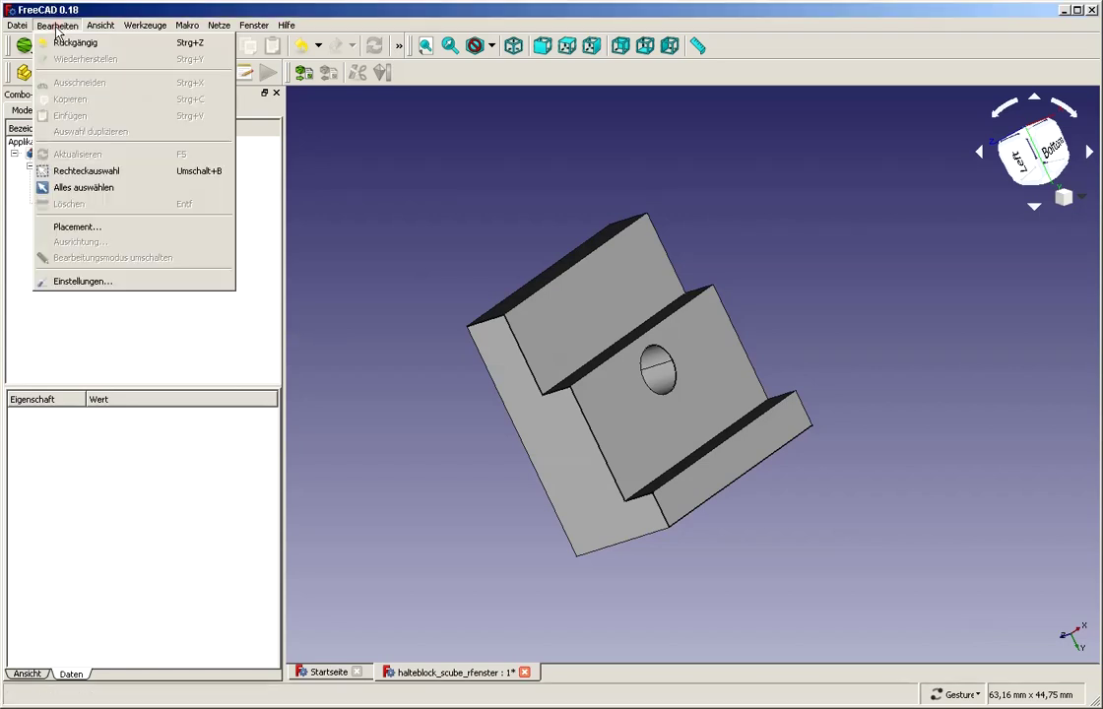
{"action": "left_click", "coordinate": [91, 283]}
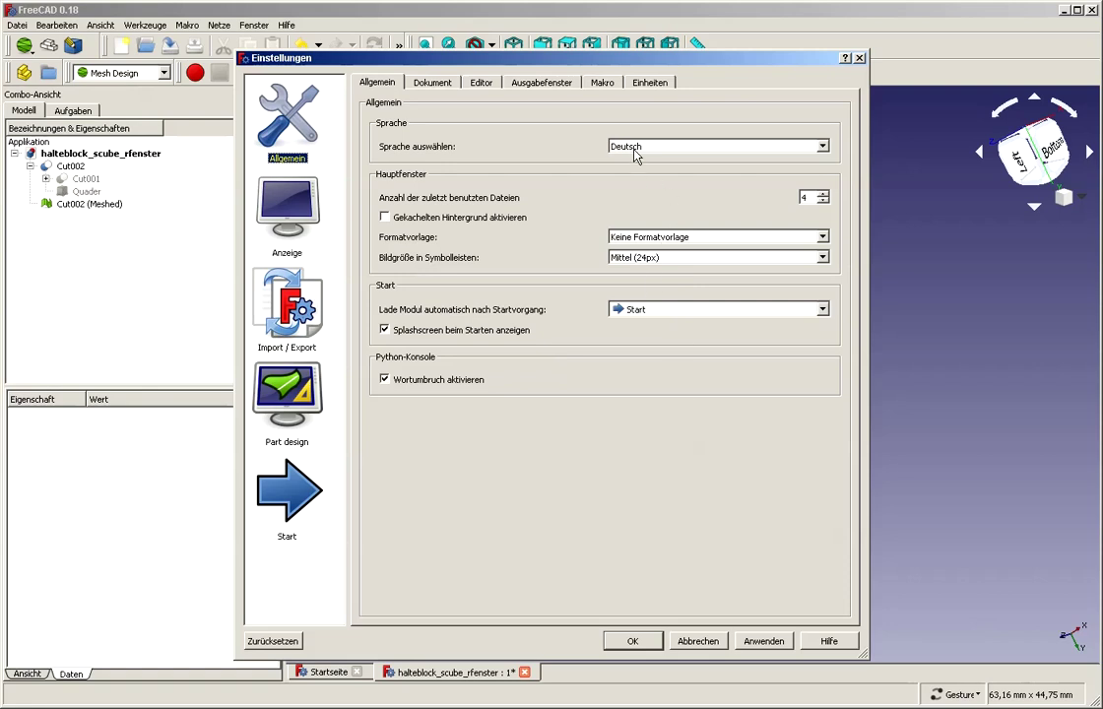
{"action": "left_click", "coordinate": [627, 146]}
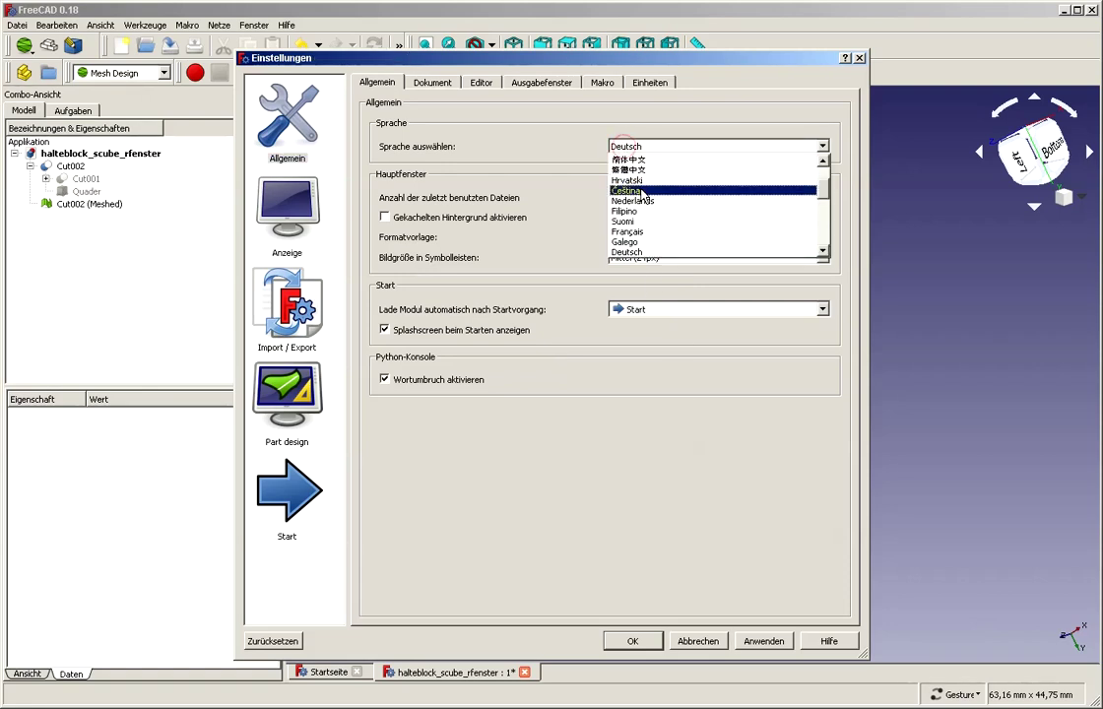
{"action": "scroll", "coordinate": [643, 194], "scroll_direction": "up", "scroll_amount": 3}
{"action": "left_click", "coordinate": [641, 159]}
{"action": "left_click", "coordinate": [642, 640]}
{"action": "left_click", "coordinate": [137, 345]}
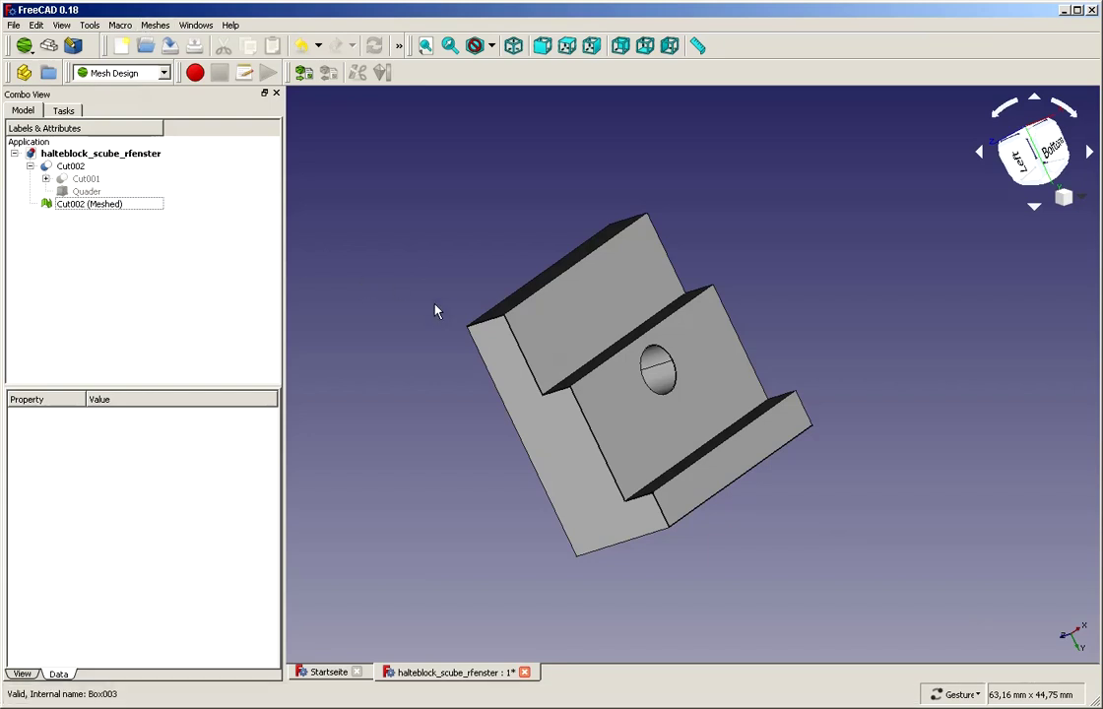
- Examine the stepped holding block and its through-hole from several sides
{"action": "mouse_move", "coordinate": [909, 315]}
{"action": "left_mouse_down"}
{"action": "mouse_move", "coordinate": [839, 338]}
{"action": "mouse_move", "coordinate": [857, 271]}
{"action": "mouse_move", "coordinate": [901, 340]}
{"action": "mouse_move", "coordinate": [897, 379]}
{"action": "left_mouse_up"}
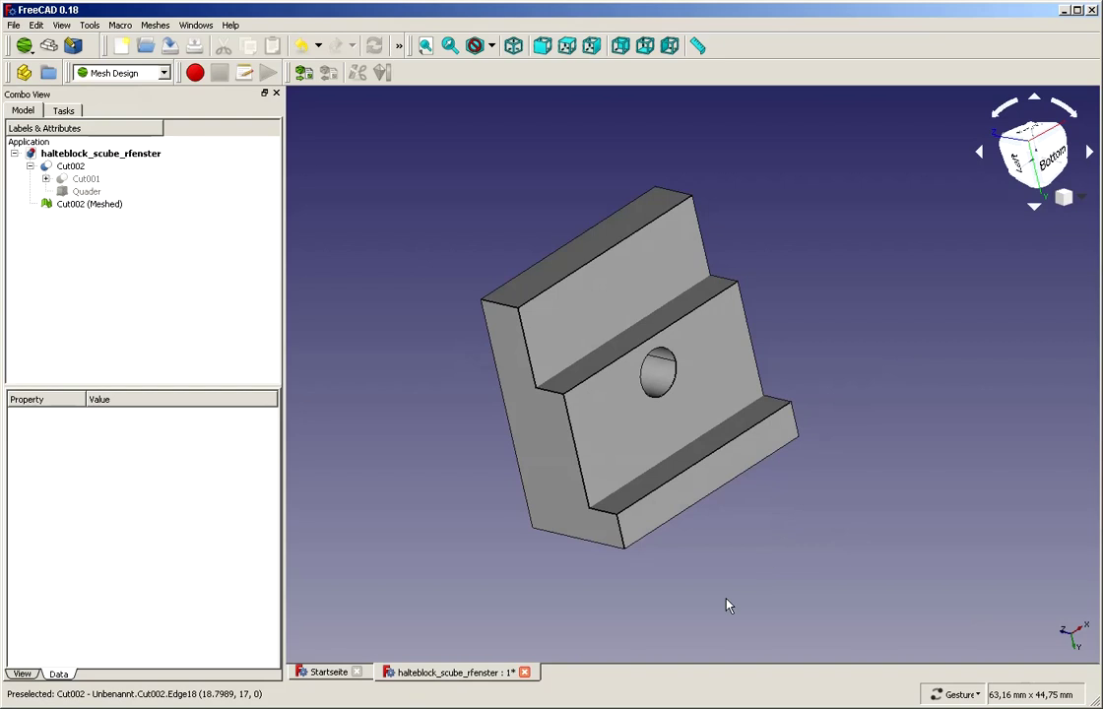
{"action": "mouse_move", "coordinate": [727, 606]}
{"action": "left_mouse_down"}
{"action": "mouse_move", "coordinate": [788, 576]}
{"action": "mouse_move", "coordinate": [754, 591]}
{"action": "mouse_move", "coordinate": [785, 522]}
{"action": "left_mouse_up"}
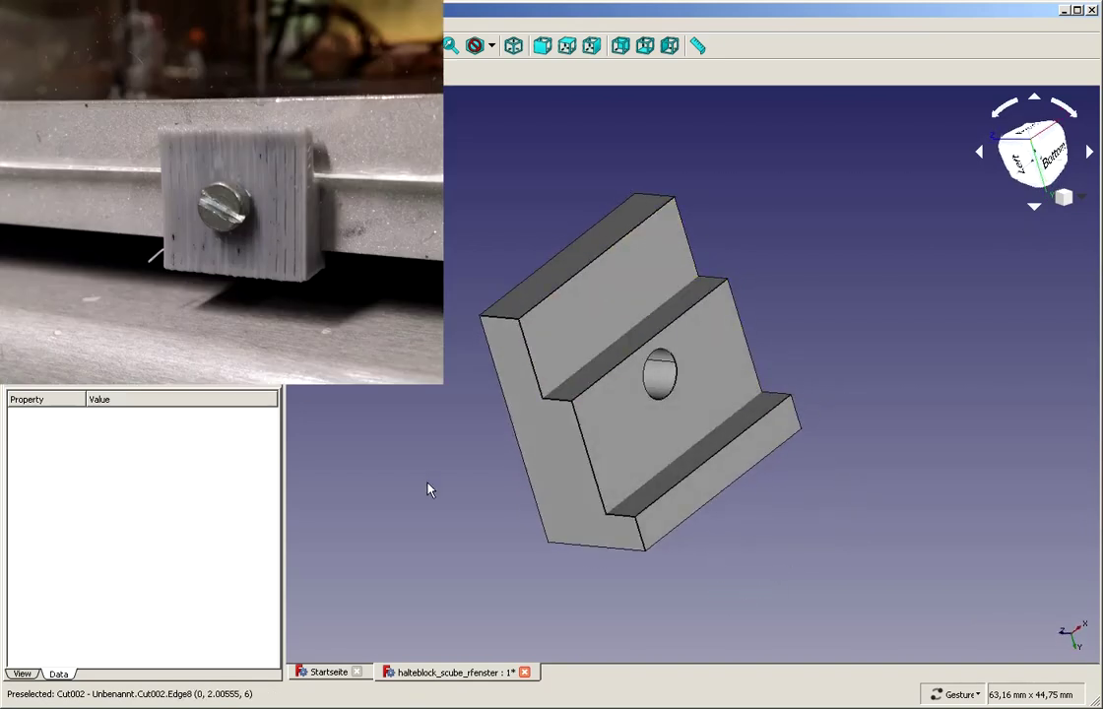
{"action": "left_click_drag", "start_coordinate": [436, 490], "coordinate": [510, 431]}
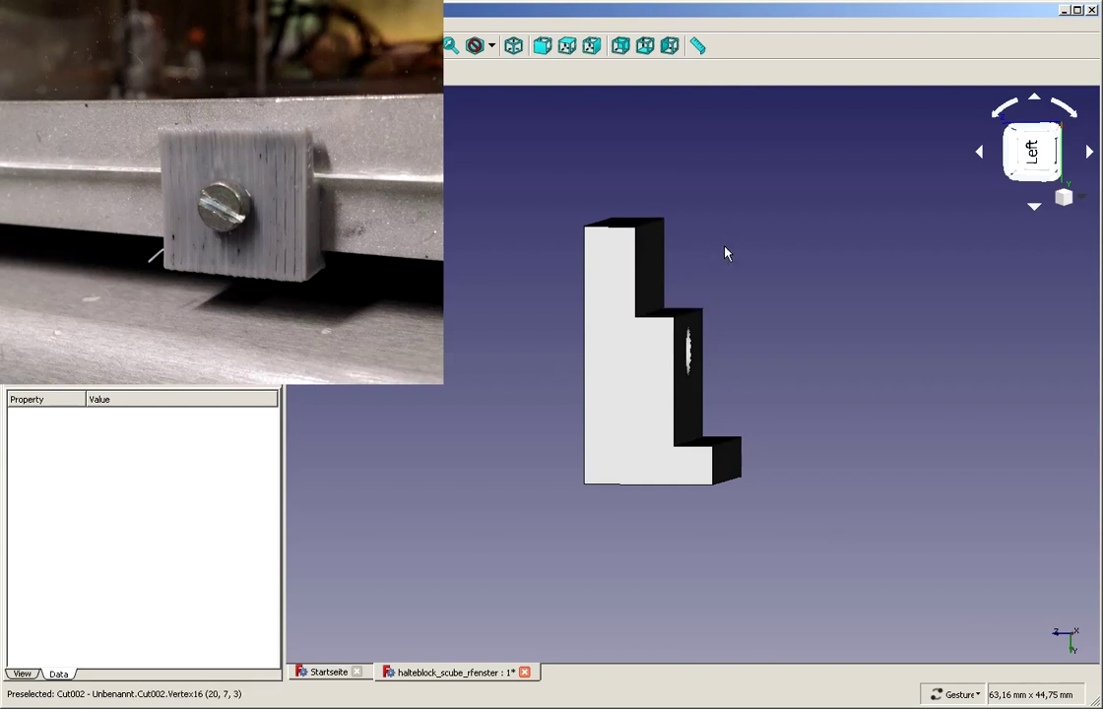
{"action": "left_click_drag", "start_coordinate": [621, 389], "coordinate": [595, 424]}
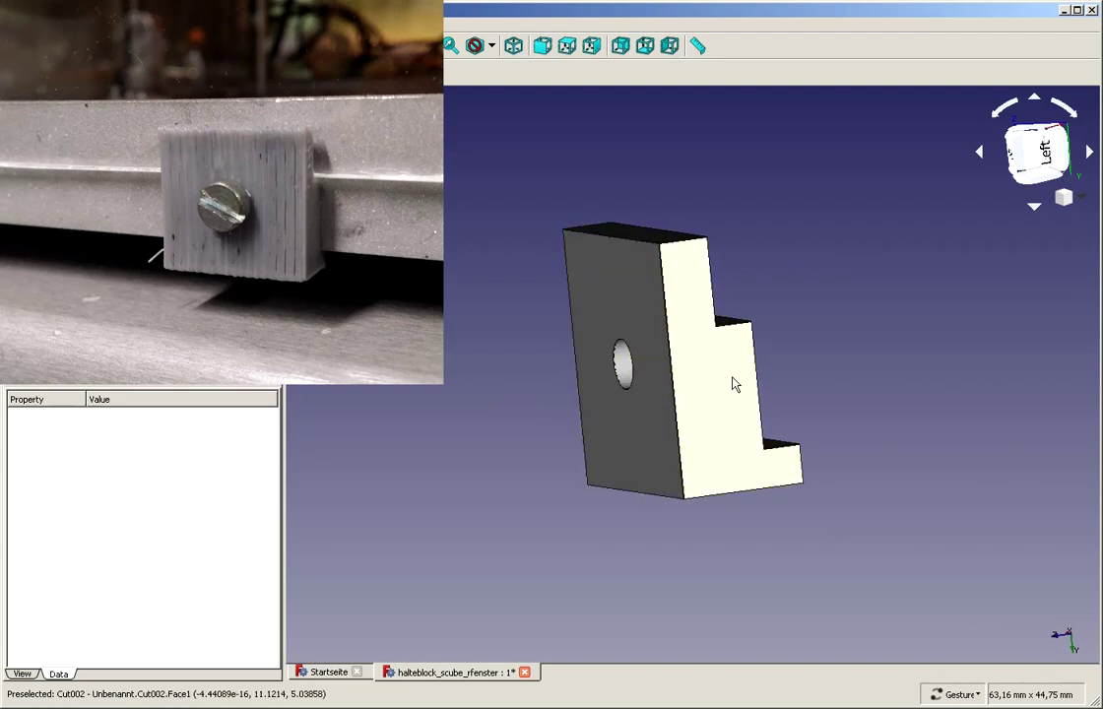
{"action": "left_click_drag", "start_coordinate": [813, 379], "coordinate": [698, 383]}
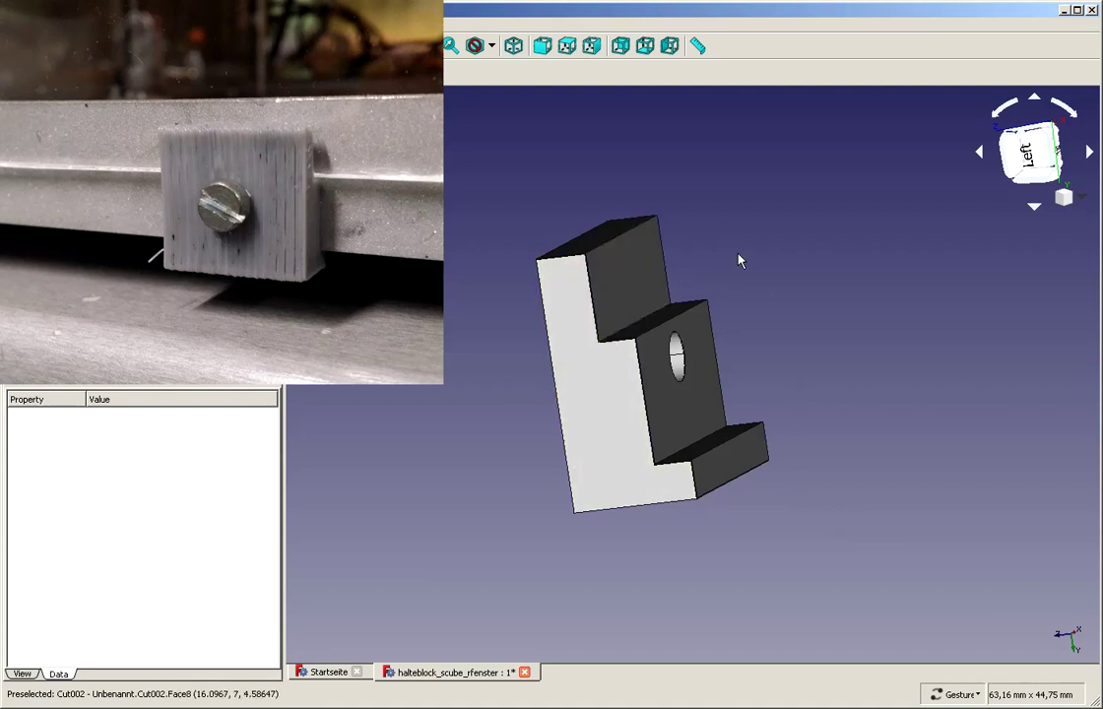
{"action": "left_click_drag", "start_coordinate": [747, 237], "coordinate": [783, 248]}
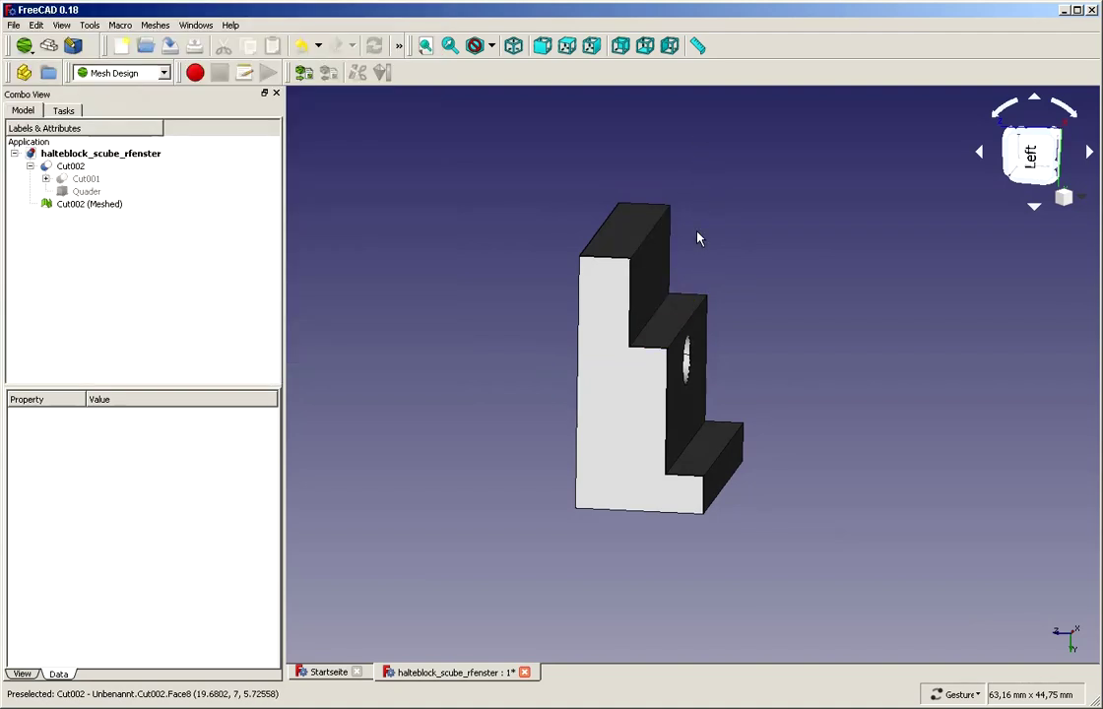
{"action": "scroll", "coordinate": [716, 233], "scroll_direction": "down", "scroll_amount": 2}
{"action": "scroll", "coordinate": [734, 225], "scroll_direction": "up", "scroll_amount": 5}
{"action": "scroll", "coordinate": [741, 230], "scroll_direction": "down", "scroll_amount": 4}
{"action": "left_click_drag", "start_coordinate": [750, 235], "coordinate": [745, 406]}
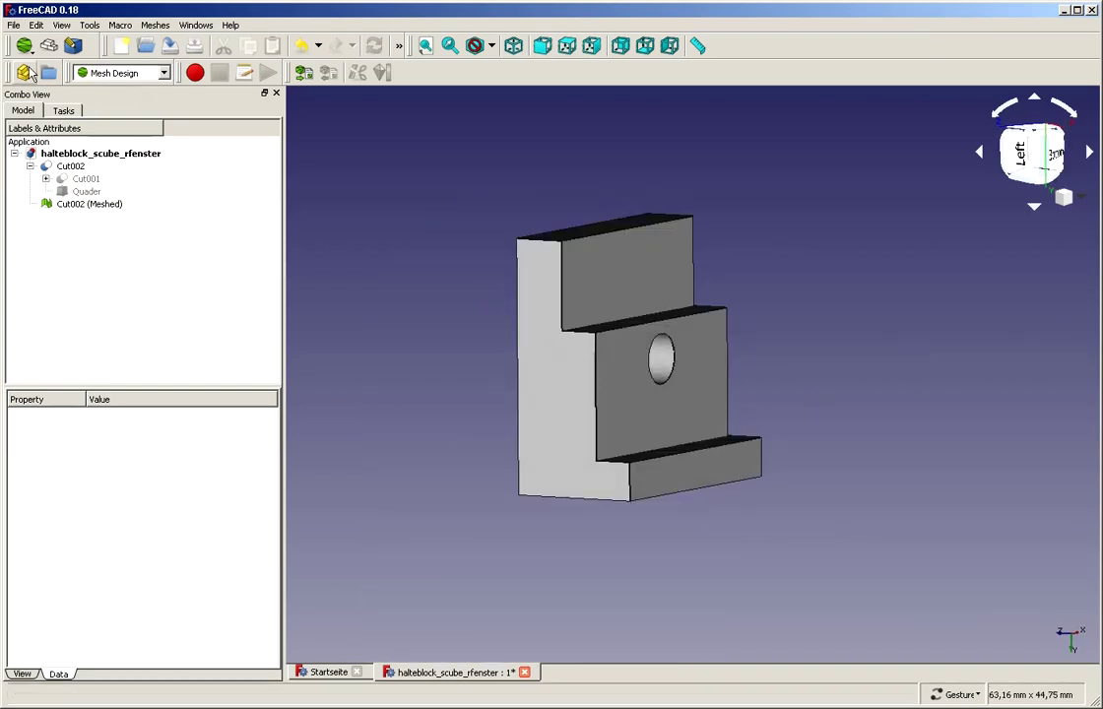
- Close the halteblock_scube_rfenster document and save its changes
{"action": "left_click", "coordinate": [14, 25]}
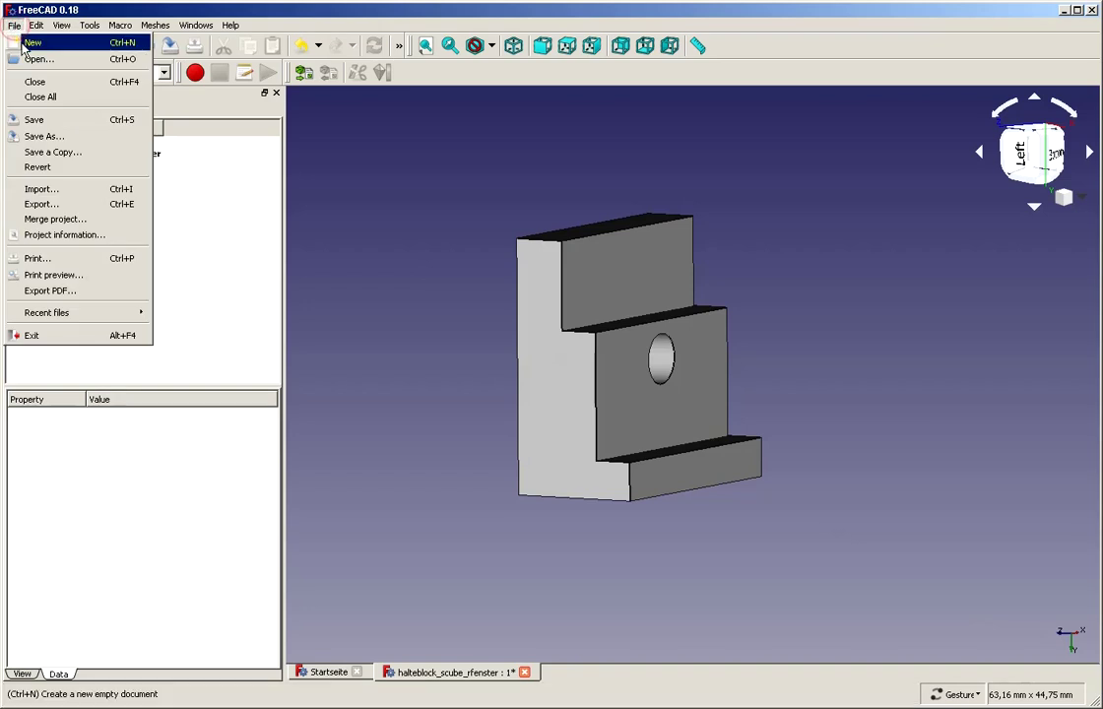
{"action": "left_click", "coordinate": [32, 82]}
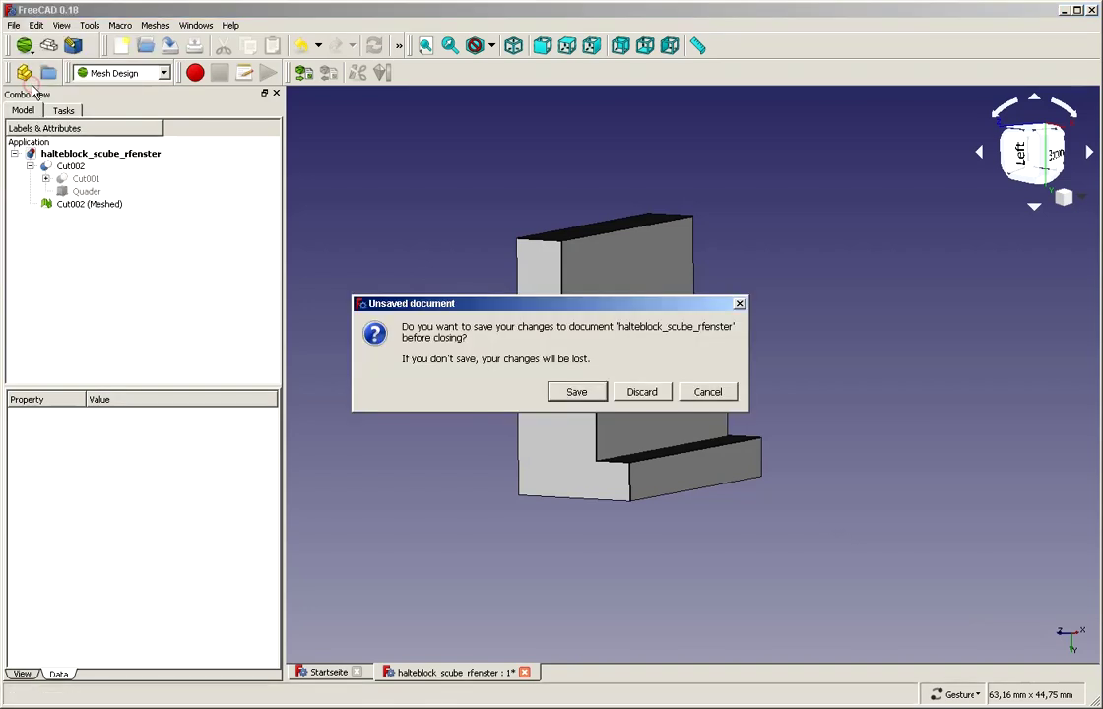
{"action": "left_click", "coordinate": [597, 394]}
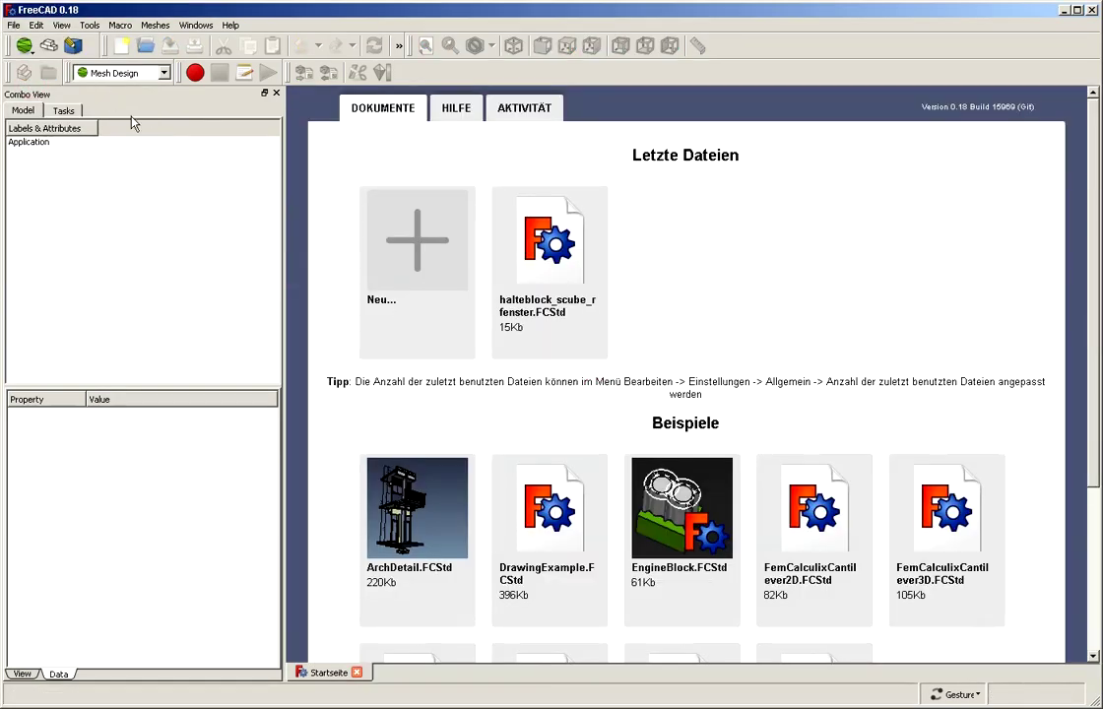
- Look through the start page's recent files, example projects and program version
{"action": "scroll", "coordinate": [685, 288], "scroll_direction": "down", "scroll_amount": 4}
{"action": "scroll", "coordinate": [713, 424], "scroll_direction": "up", "scroll_amount": 5}
{"action": "scroll", "coordinate": [714, 394], "scroll_direction": "down", "scroll_amount": 4}
{"action": "scroll", "coordinate": [716, 212], "scroll_direction": "down", "scroll_amount": 1}
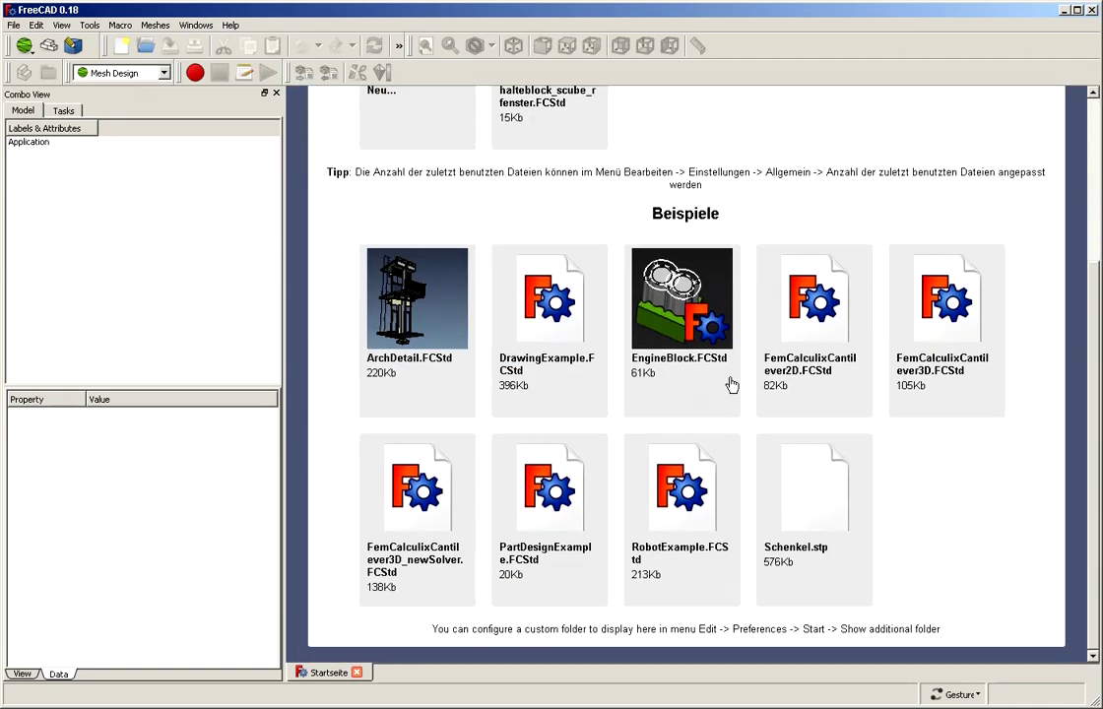
{"action": "scroll", "coordinate": [739, 511], "scroll_direction": "up", "scroll_amount": 4}
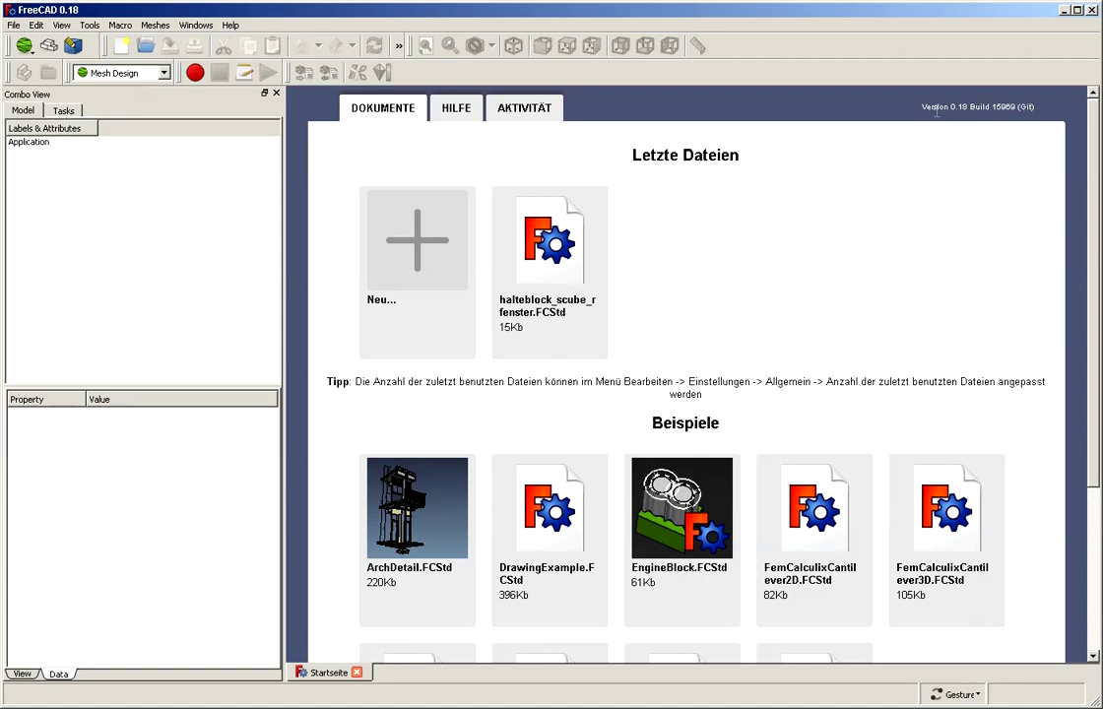
{"action": "left_click_drag", "start_coordinate": [928, 108], "coordinate": [1023, 111]}
{"action": "left_click", "coordinate": [1010, 121]}
{"action": "scroll", "coordinate": [873, 307], "scroll_direction": "down", "scroll_amount": 3}
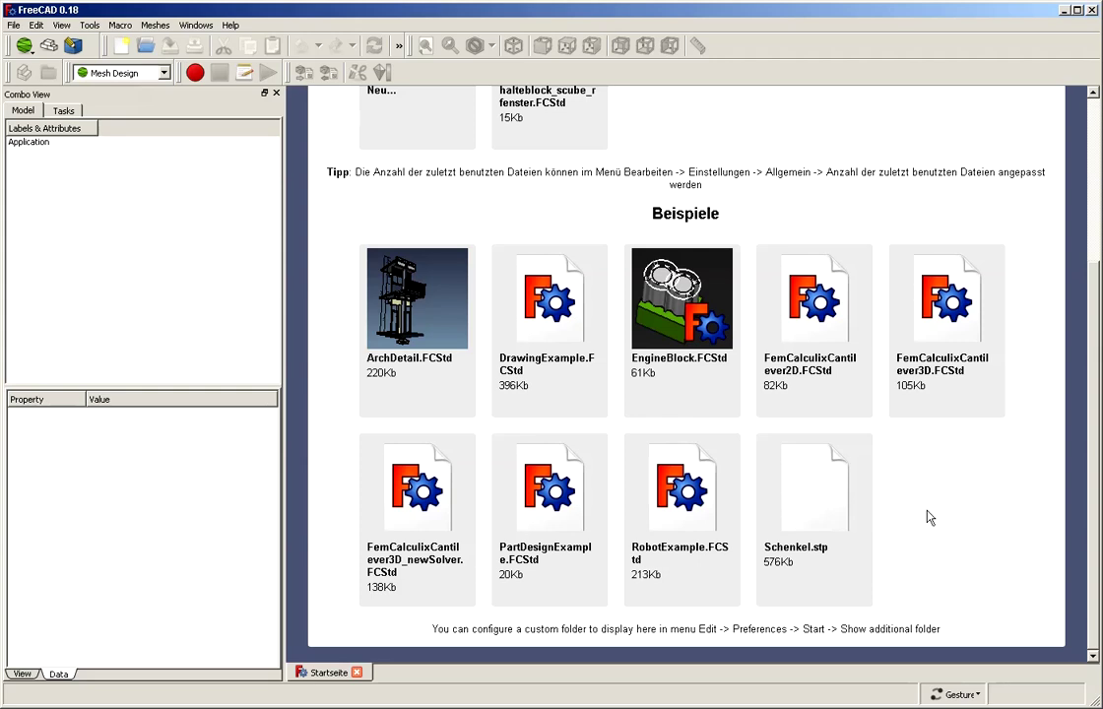
{"action": "scroll", "coordinate": [930, 518], "scroll_direction": "up", "scroll_amount": 3}
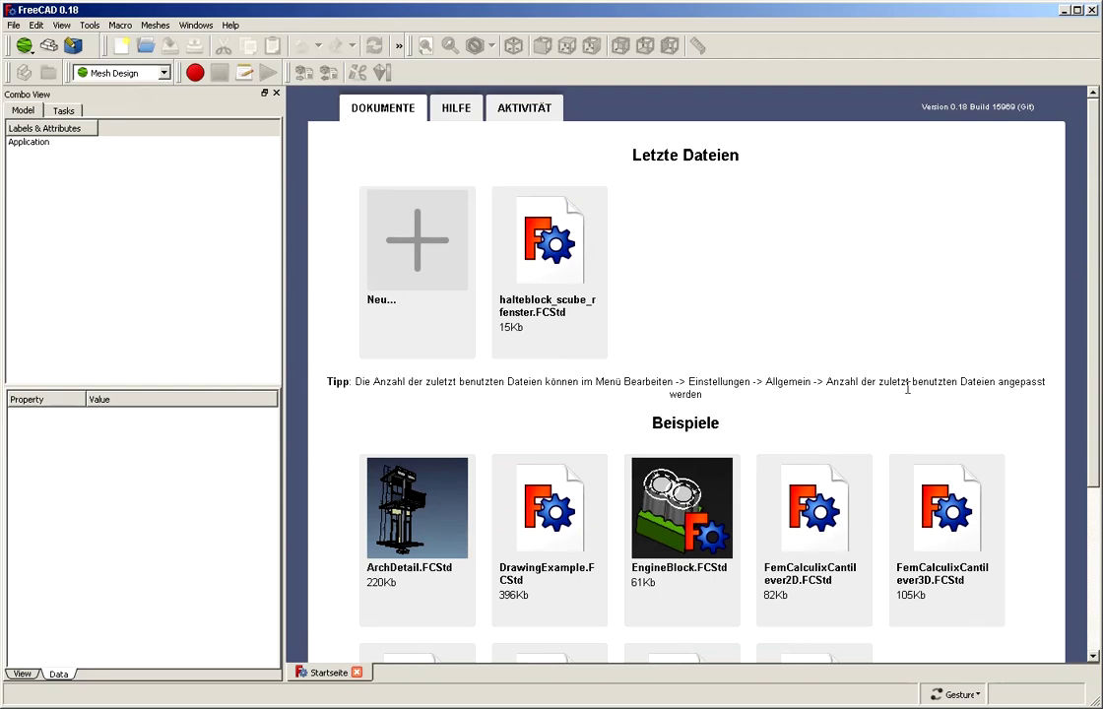
{"action": "scroll", "coordinate": [863, 355], "scroll_direction": "down", "scroll_amount": 3}
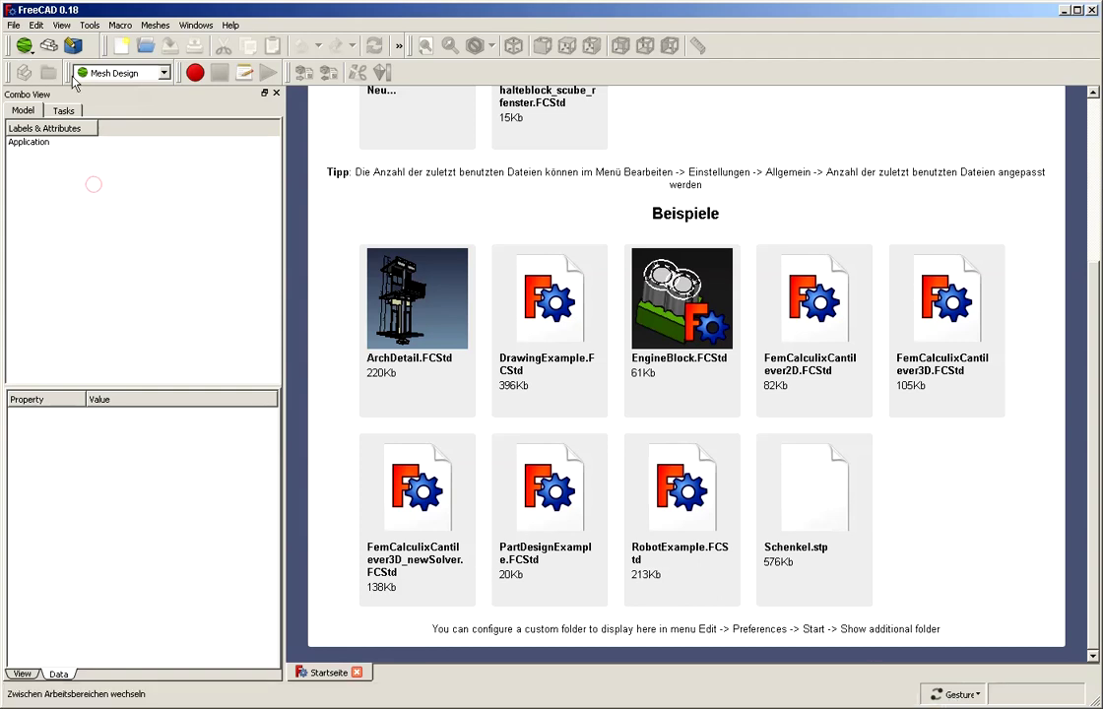
- Switch to the Part workbench and create a new empty document
{"action": "left_click", "coordinate": [94, 73]}
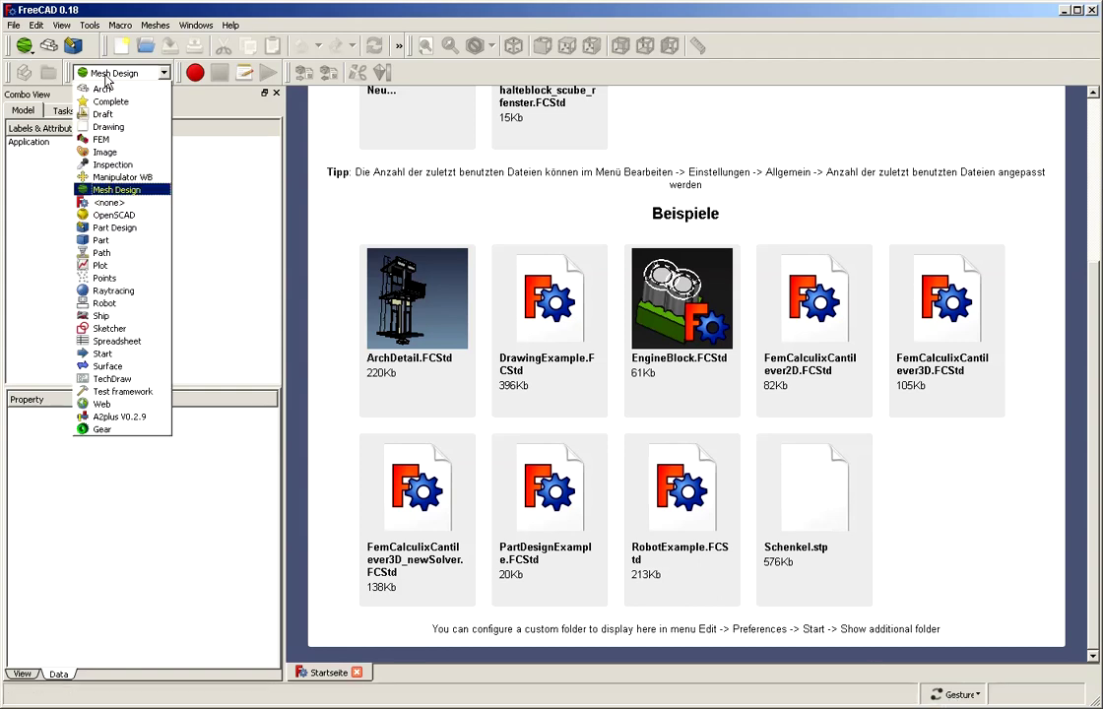
{"action": "left_click", "coordinate": [107, 240]}
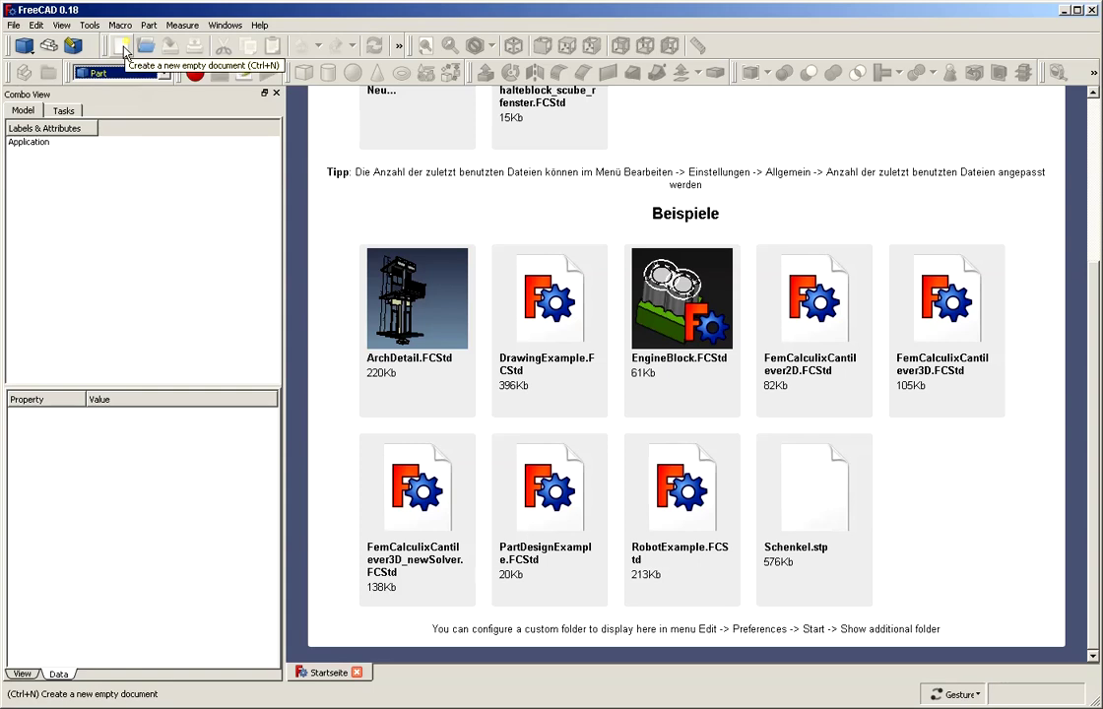
{"action": "left_click", "coordinate": [124, 50]}
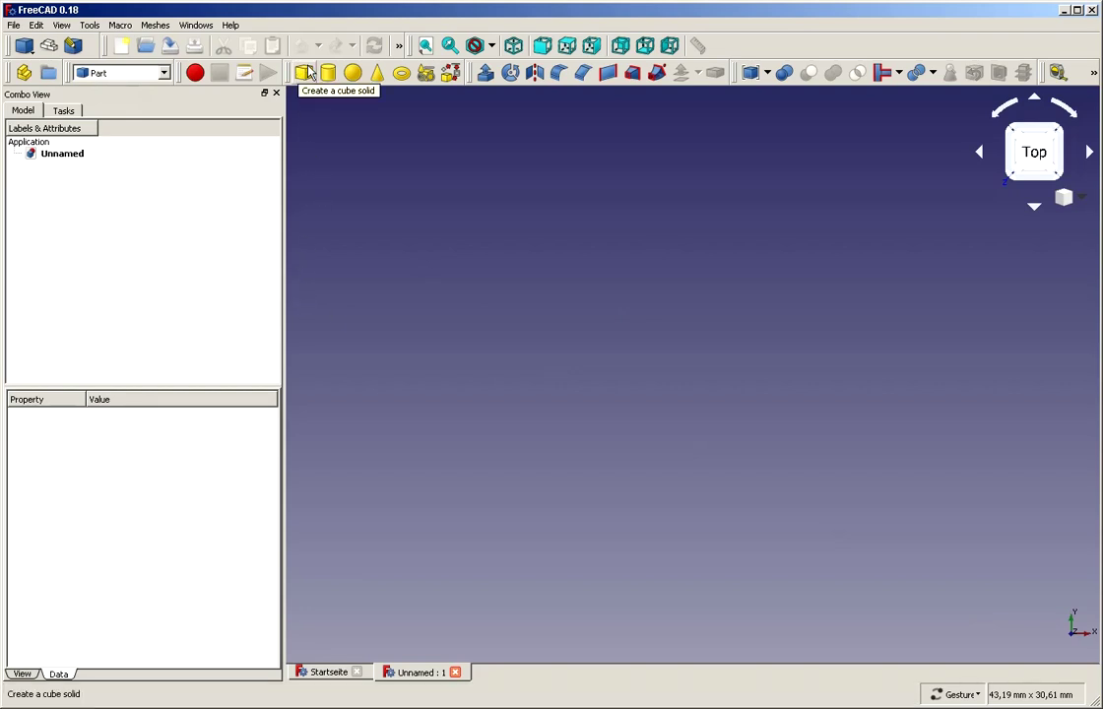
- Add a cube solid to the new document and inspect its length, width and height properties
{"action": "left_click", "coordinate": [305, 73]}
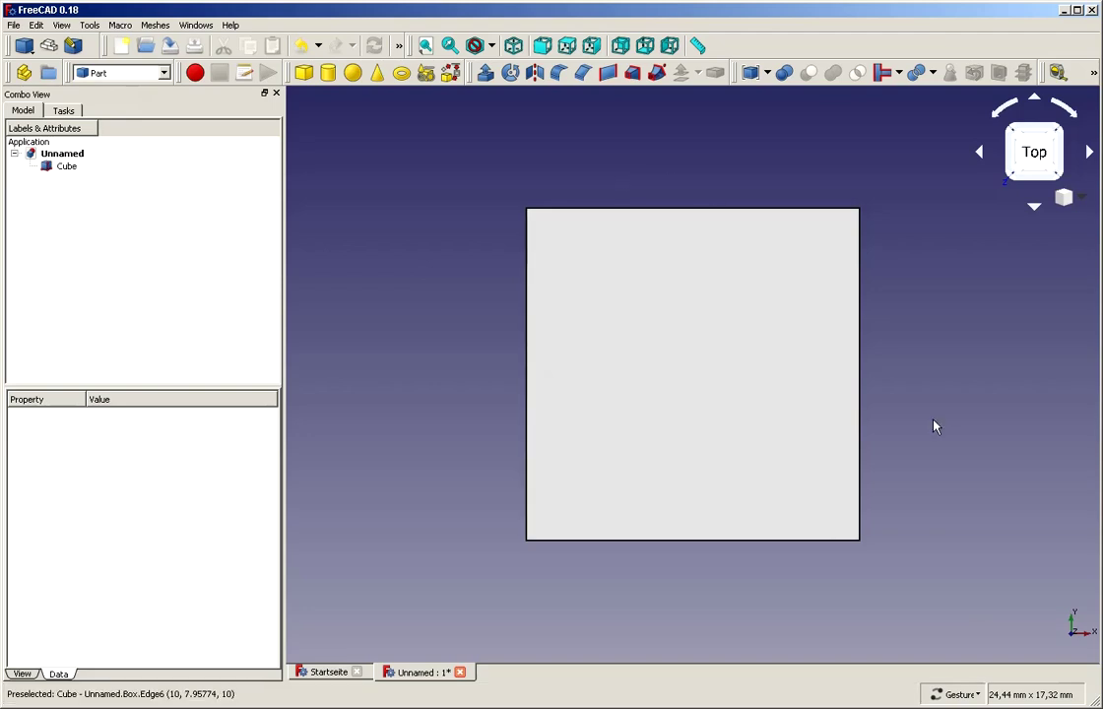
{"action": "left_click_drag", "start_coordinate": [933, 443], "coordinate": [906, 435]}
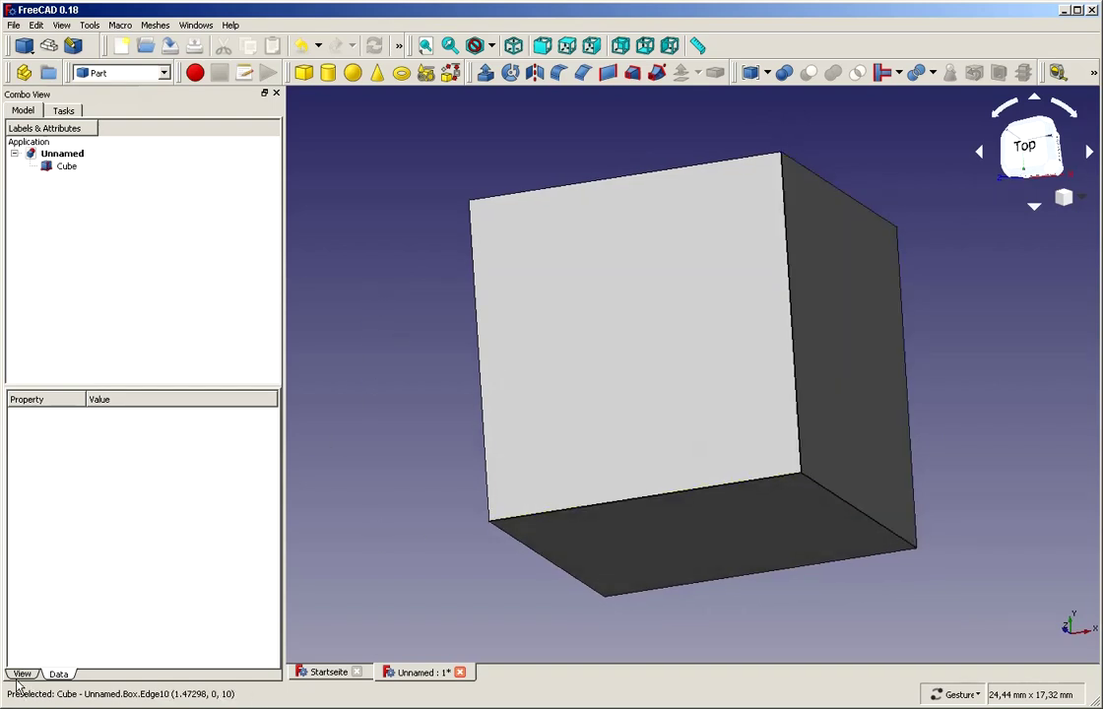
{"action": "left_click", "coordinate": [66, 168]}
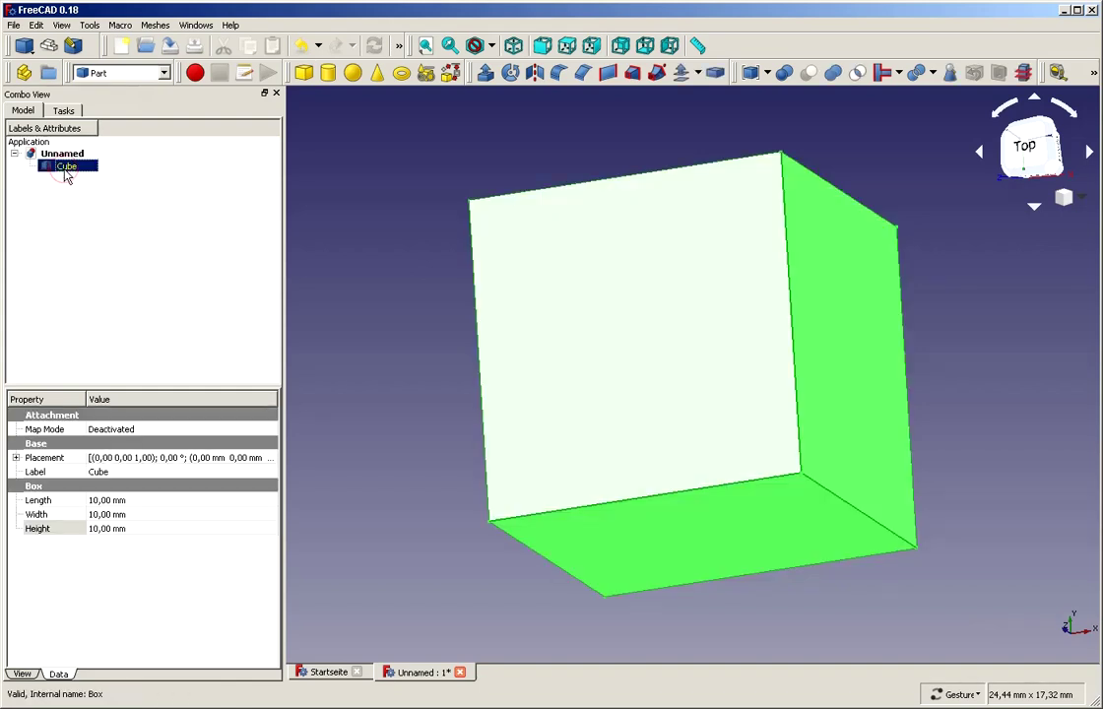
{"action": "left_click", "coordinate": [104, 500]}
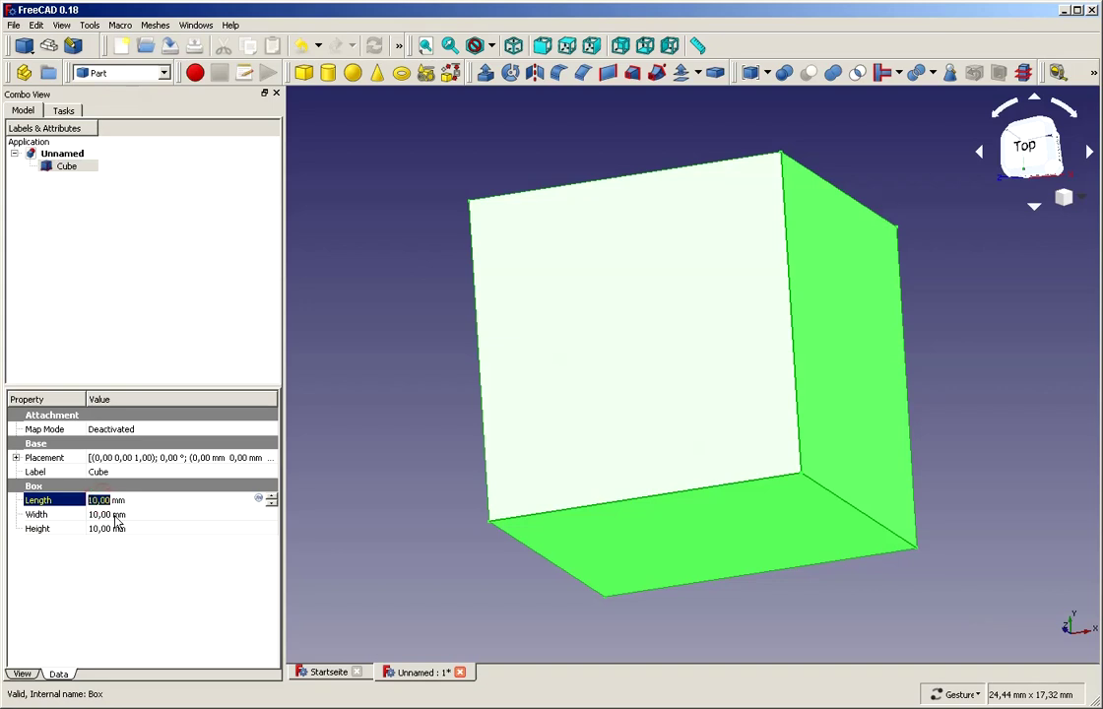
{"action": "left_click", "coordinate": [116, 517]}
{"action": "left_click", "coordinate": [113, 530]}
{"action": "left_click", "coordinate": [108, 561]}
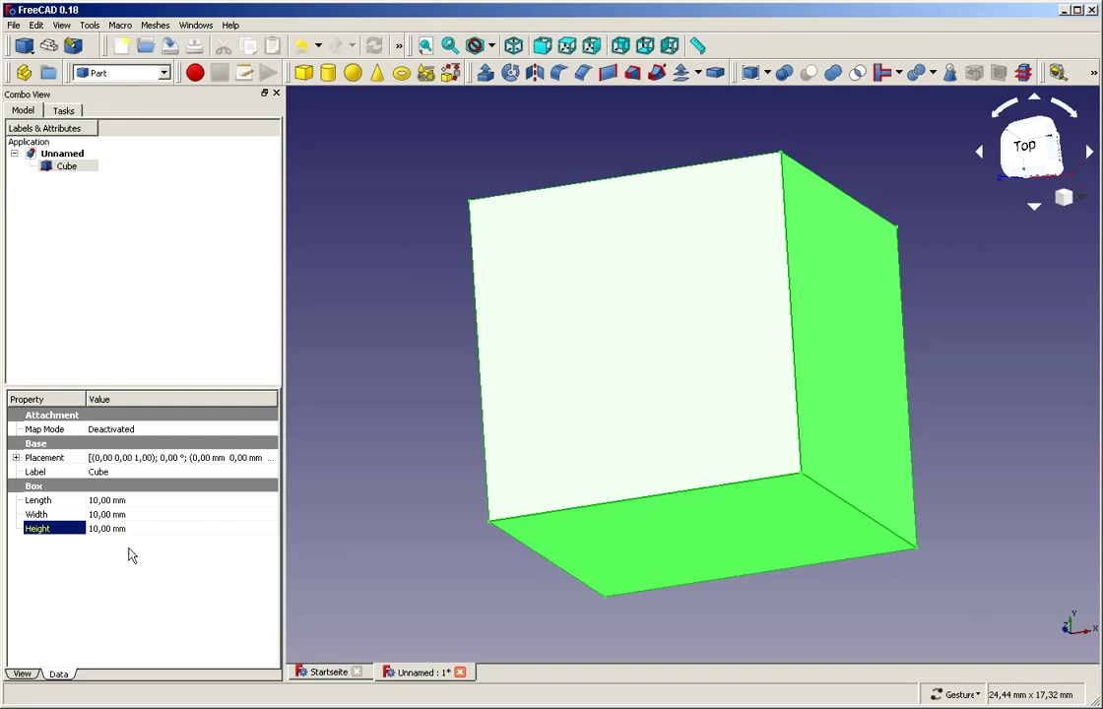
- Set the cube's length and width to 20 mm each
{"action": "left_click", "coordinate": [132, 504]}
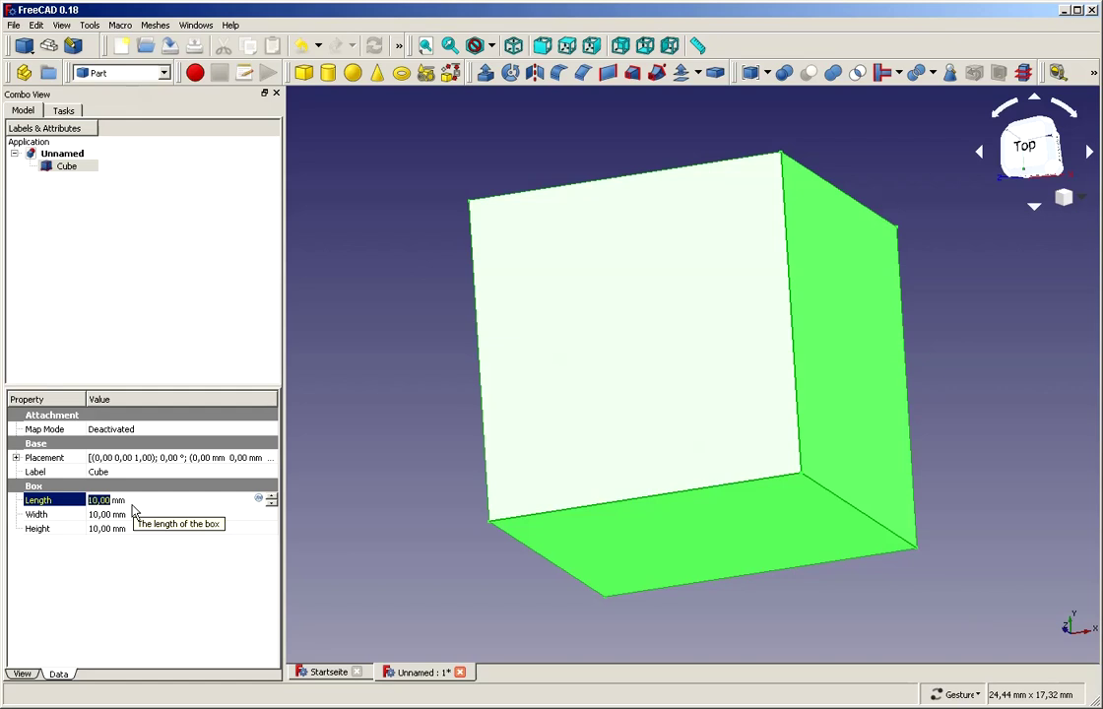
{"action": "type", "text": "23"}
{"action": "key", "text": "BackSpace"}
{"action": "type", "text": "0"}
{"action": "key", "text": "Tab"}
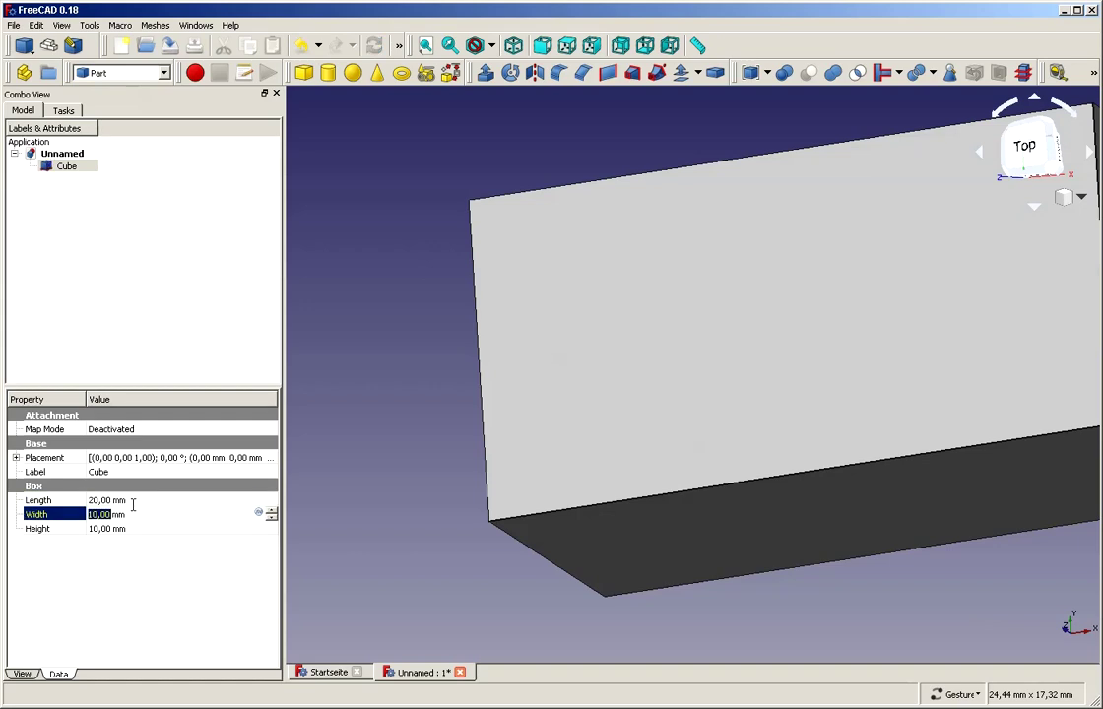
{"action": "type", "text": "20"}
{"action": "key", "text": "Return"}
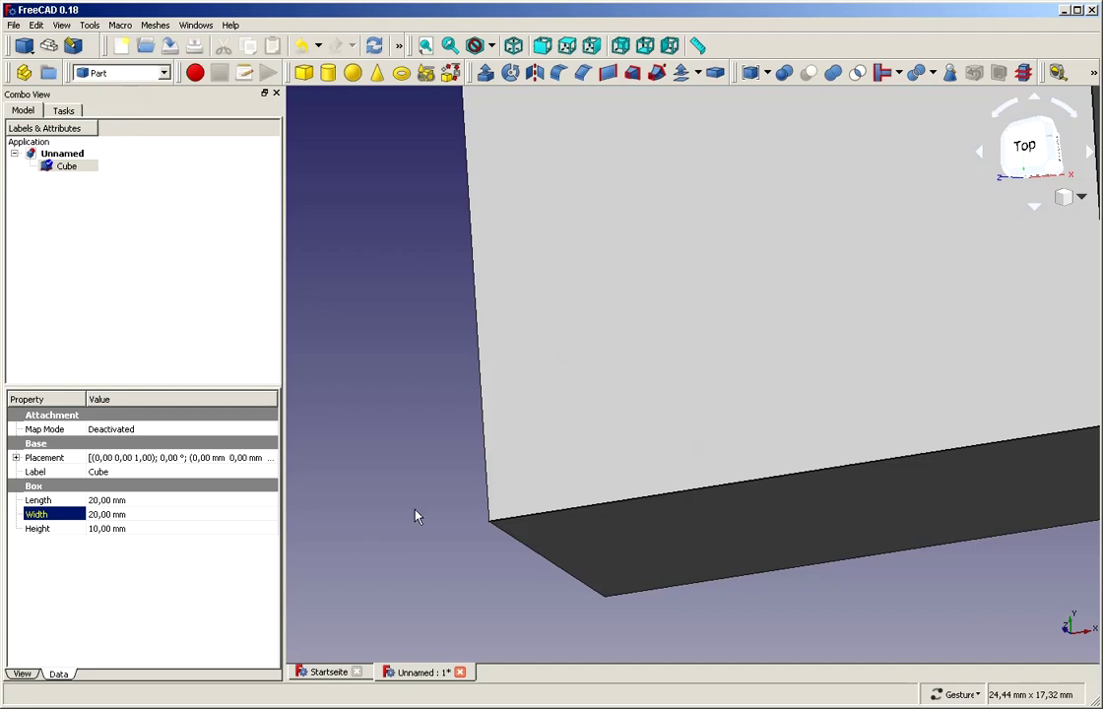
- Examine the resized box from several angles
{"action": "scroll", "coordinate": [414, 515], "scroll_direction": "down", "scroll_amount": 3}
{"action": "left_click_drag", "start_coordinate": [828, 271], "coordinate": [750, 317]}
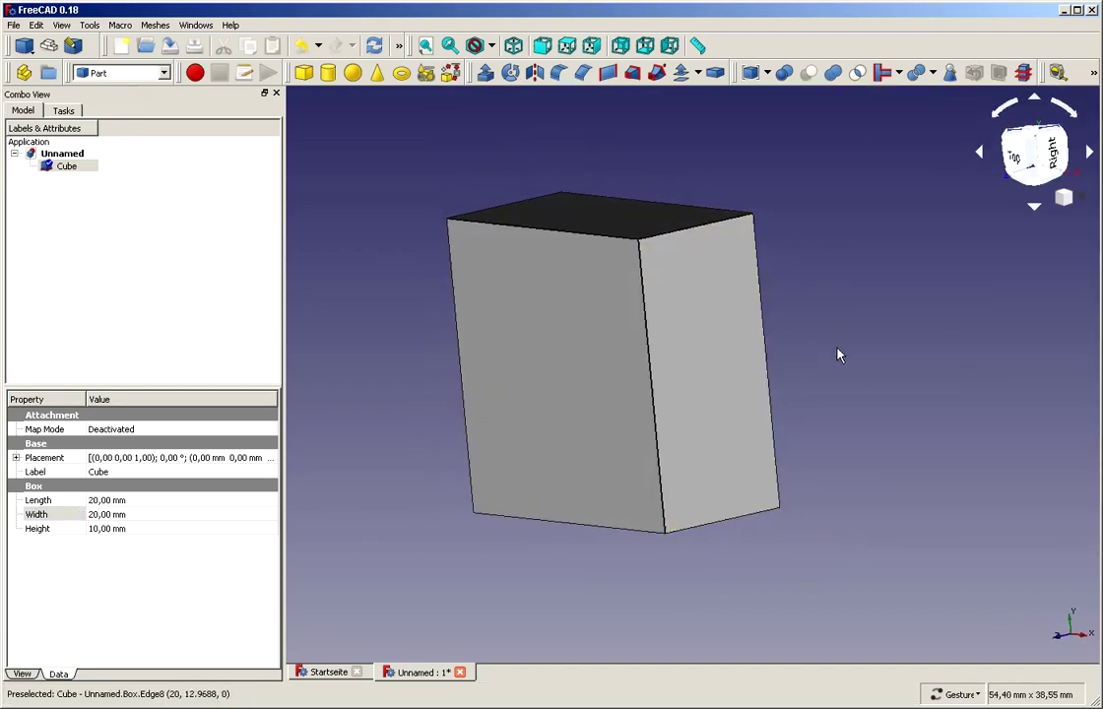
{"action": "mouse_move", "coordinate": [867, 377]}
{"action": "left_mouse_down"}
{"action": "mouse_move", "coordinate": [846, 365]}
{"action": "mouse_move", "coordinate": [860, 375]}
{"action": "left_mouse_up"}
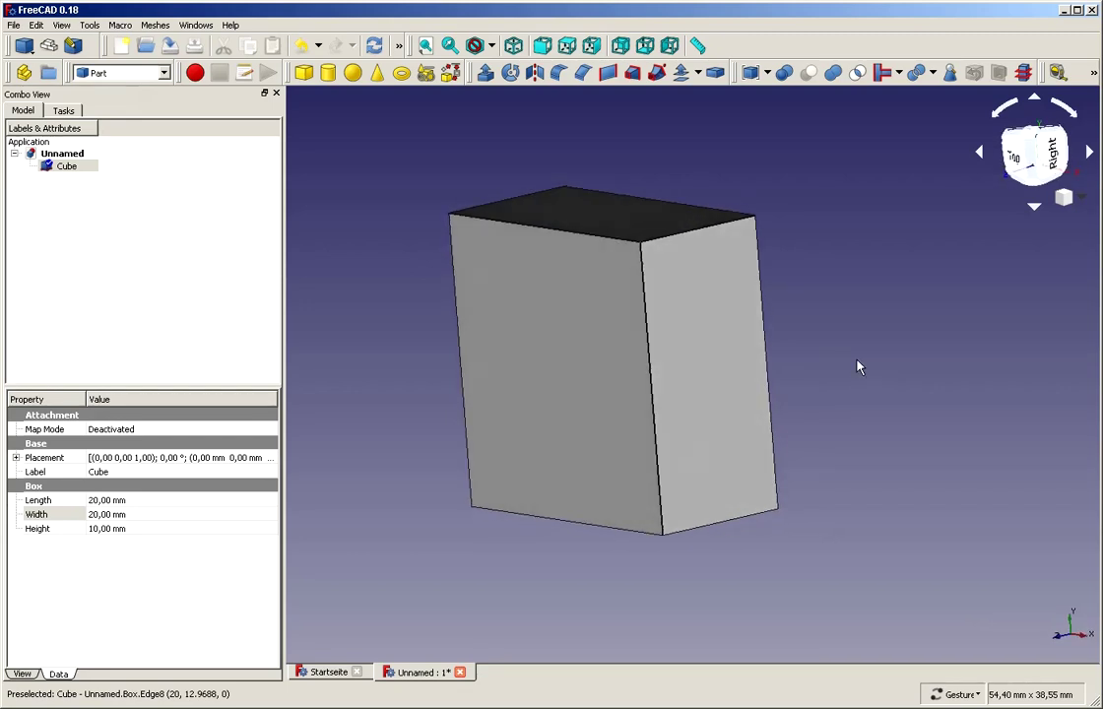
{"action": "left_click_drag", "start_coordinate": [857, 284], "coordinate": [887, 285]}
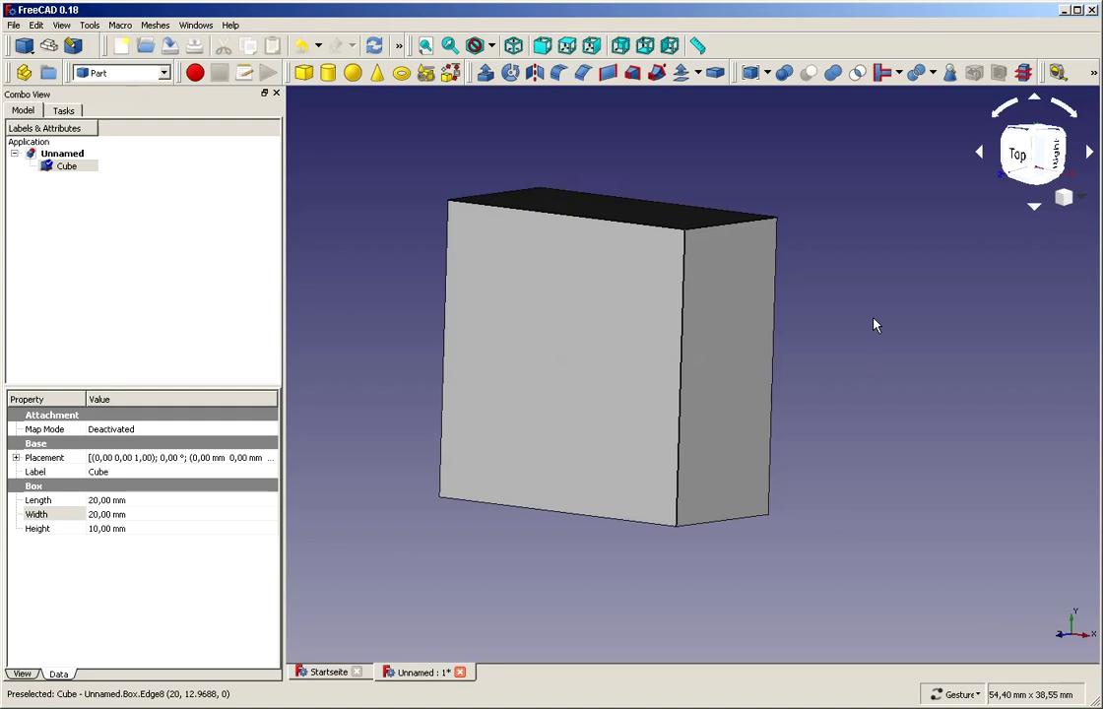
{"action": "mouse_move", "coordinate": [854, 287]}
{"action": "left_mouse_down"}
{"action": "mouse_move", "coordinate": [839, 316]}
{"action": "mouse_move", "coordinate": [844, 302]}
{"action": "left_mouse_up"}
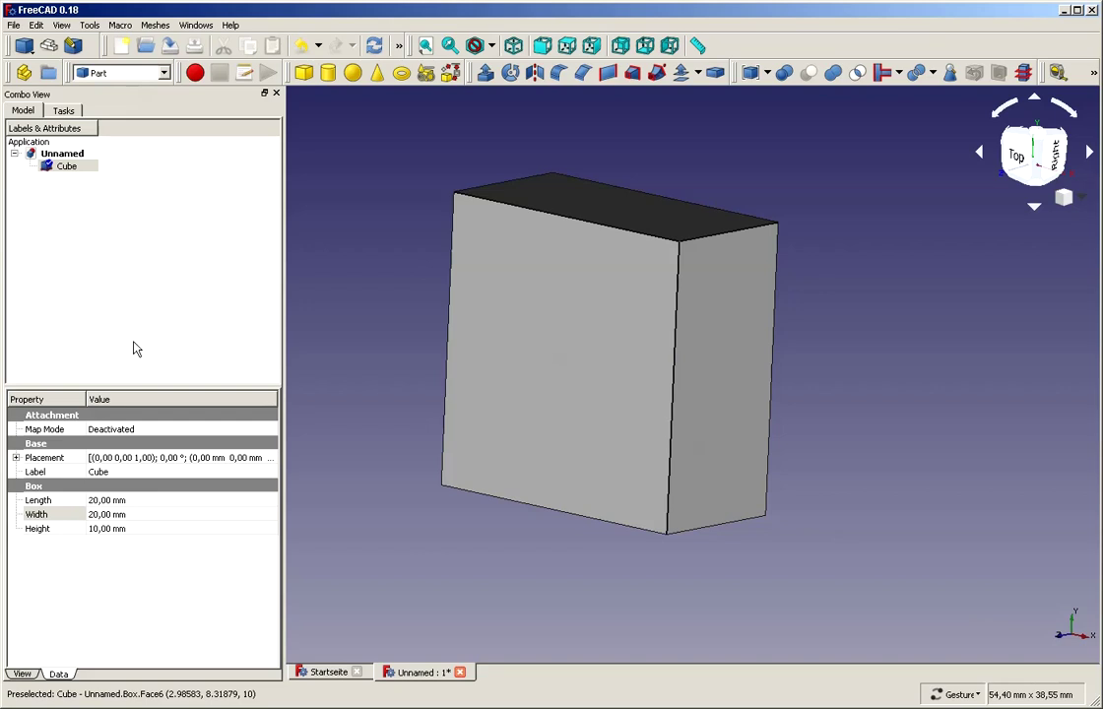
{"action": "mouse_move", "coordinate": [495, 607]}
{"action": "left_mouse_down"}
{"action": "mouse_move", "coordinate": [514, 587]}
{"action": "mouse_move", "coordinate": [492, 587]}
{"action": "left_mouse_up"}
{"action": "mouse_move", "coordinate": [350, 453]}
{"action": "left_mouse_down"}
{"action": "mouse_move", "coordinate": [419, 446]}
{"action": "mouse_move", "coordinate": [419, 433]}
{"action": "left_mouse_up"}
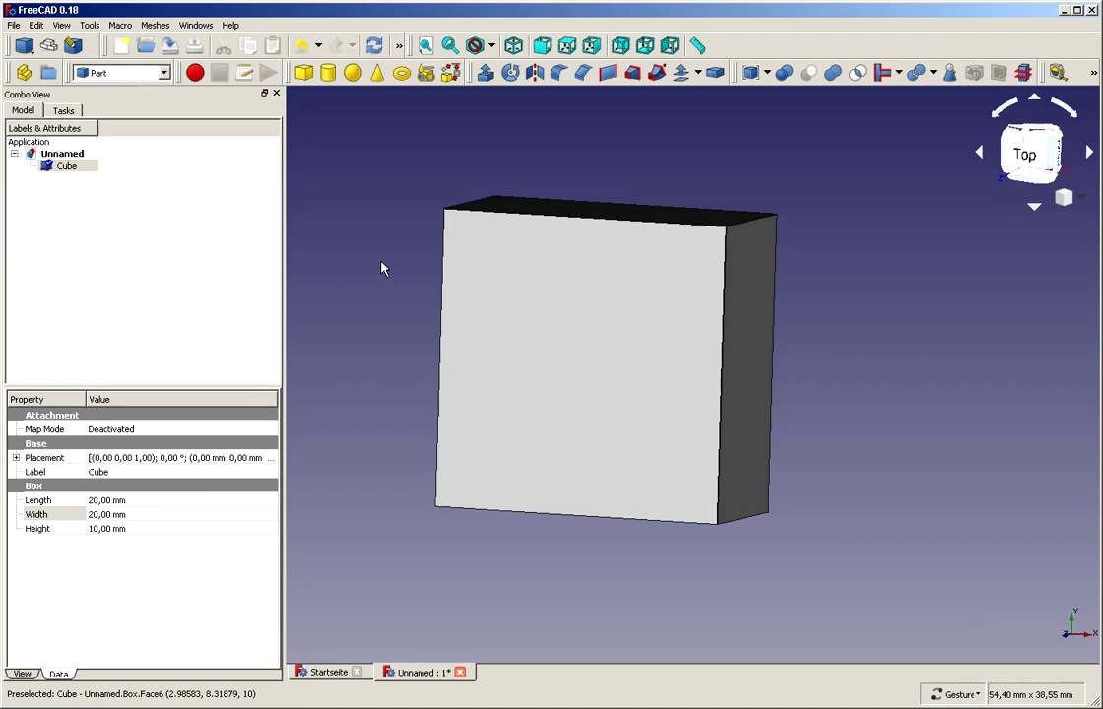
- Add a cylinder solid to the document and examine from above and below how it sits at the block's corner
{"action": "left_click", "coordinate": [328, 73]}
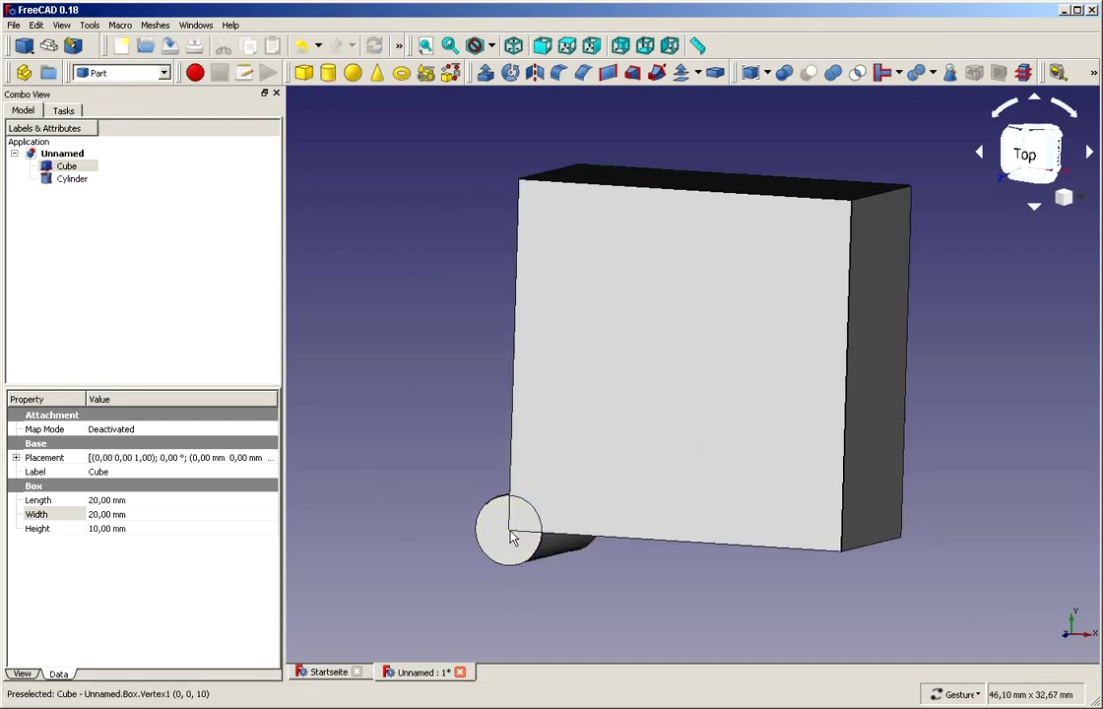
{"action": "scroll", "coordinate": [504, 579], "scroll_direction": "up", "scroll_amount": 5}
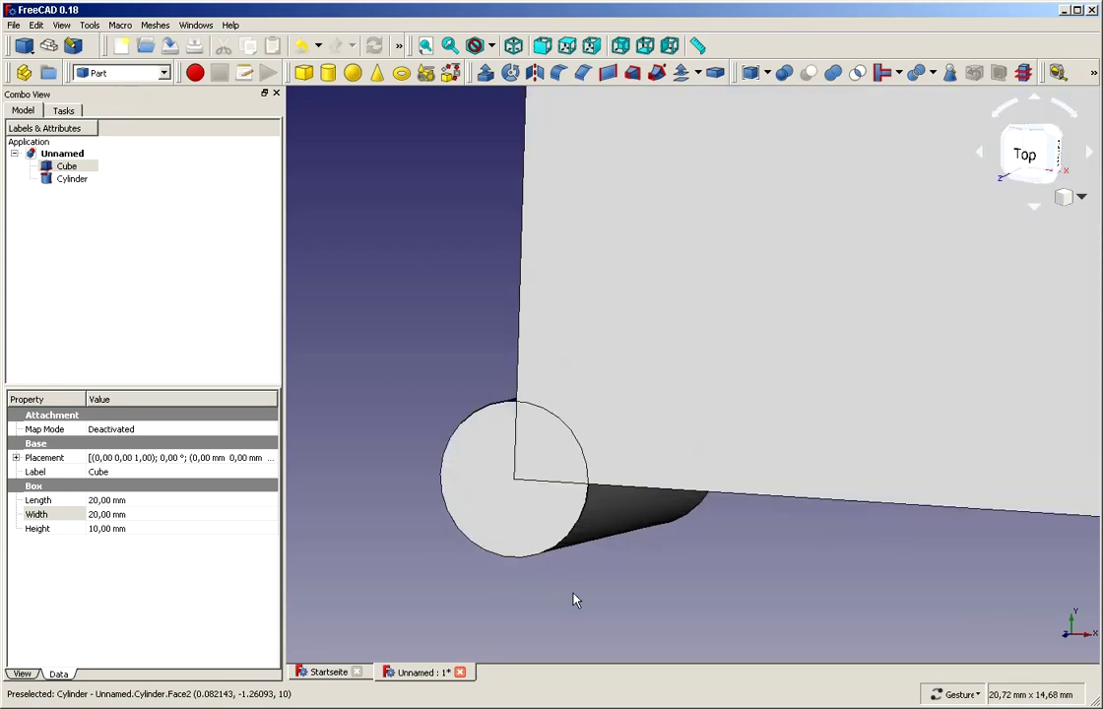
{"action": "left_click_drag", "start_coordinate": [581, 596], "coordinate": [593, 522]}
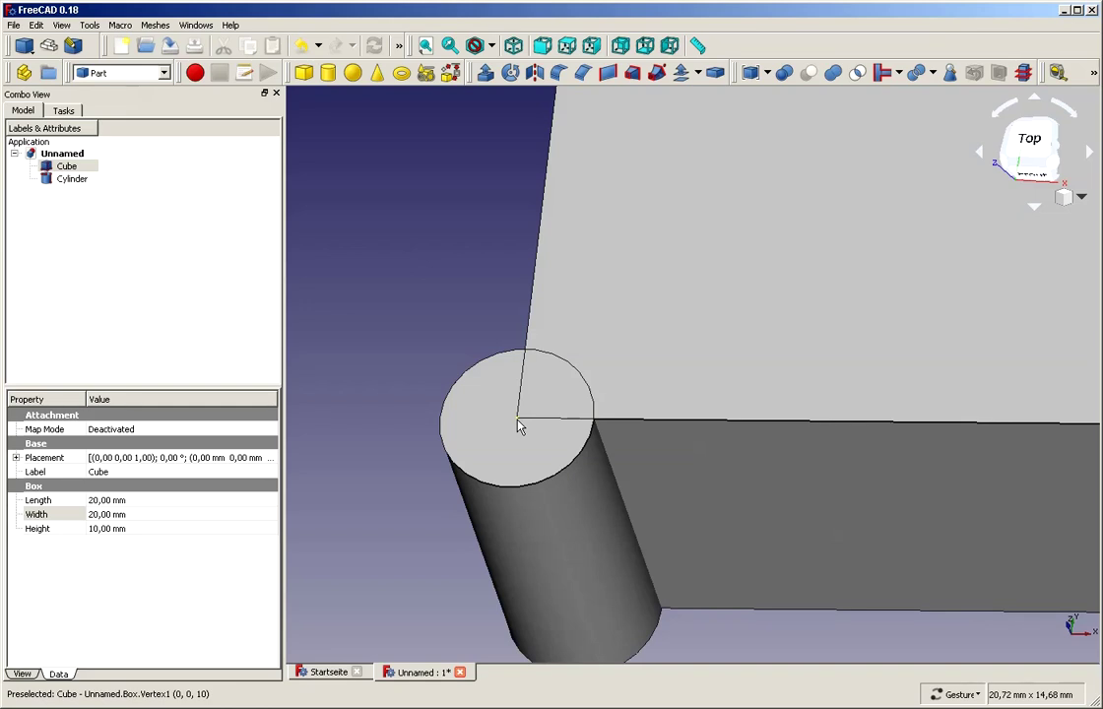
{"action": "left_click_drag", "start_coordinate": [714, 642], "coordinate": [528, 475]}
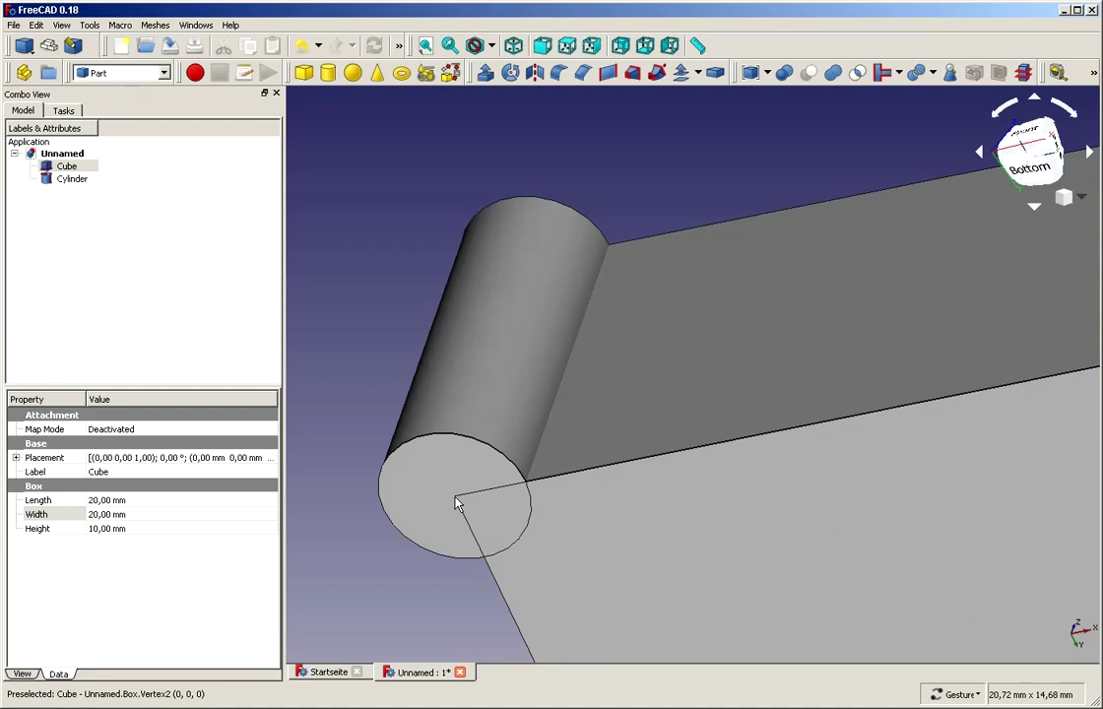
{"action": "left_click_drag", "start_coordinate": [706, 170], "coordinate": [633, 362]}
{"action": "scroll", "coordinate": [621, 325], "scroll_direction": "down", "scroll_amount": 10}
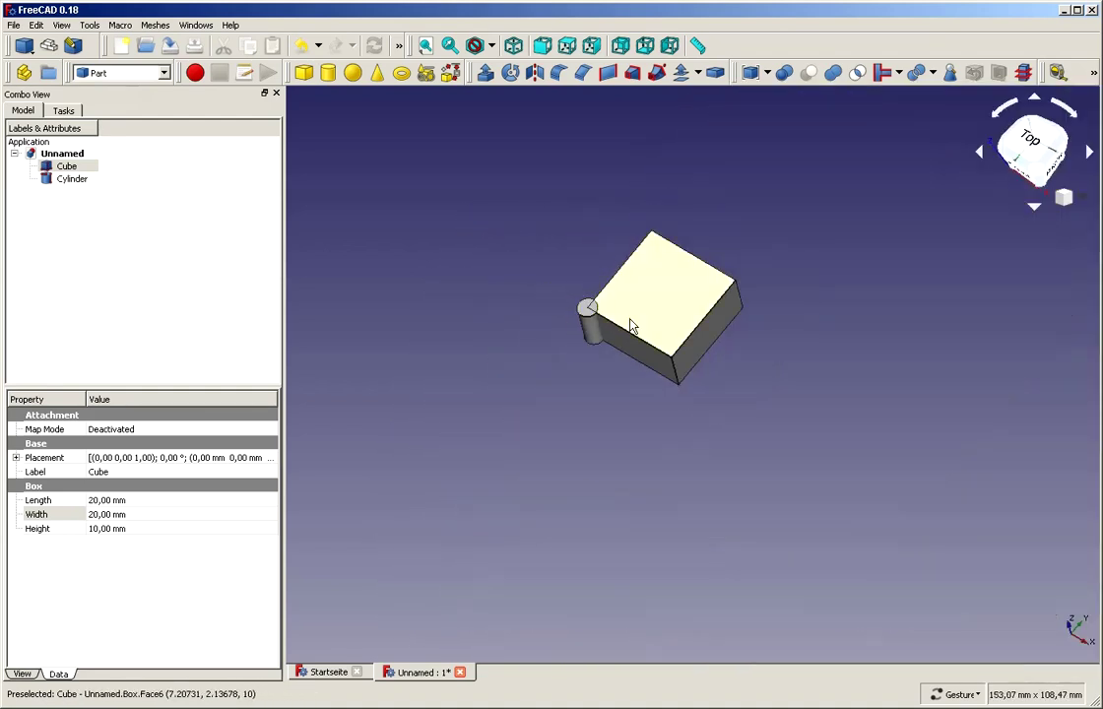
{"action": "left_click_drag", "start_coordinate": [749, 345], "coordinate": [863, 258]}
{"action": "scroll", "coordinate": [591, 379], "scroll_direction": "up", "scroll_amount": 5}
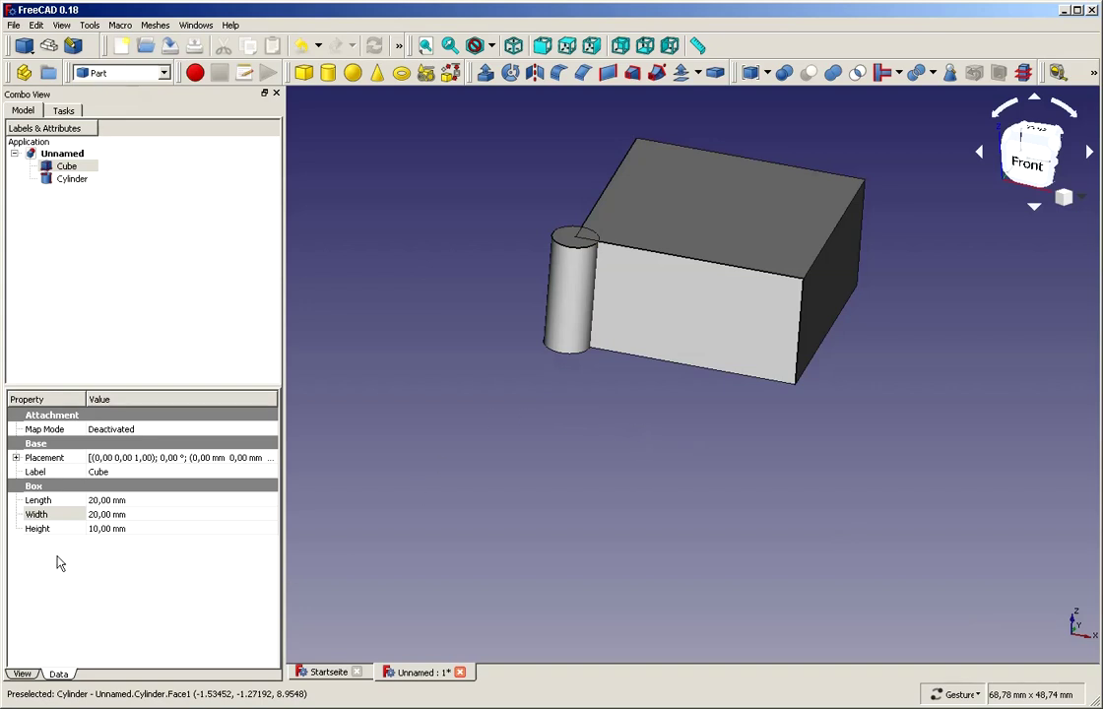
- Inspect the cylinder's radius, height and angle properties and view the cylinder beside the block
{"action": "left_click", "coordinate": [77, 185]}
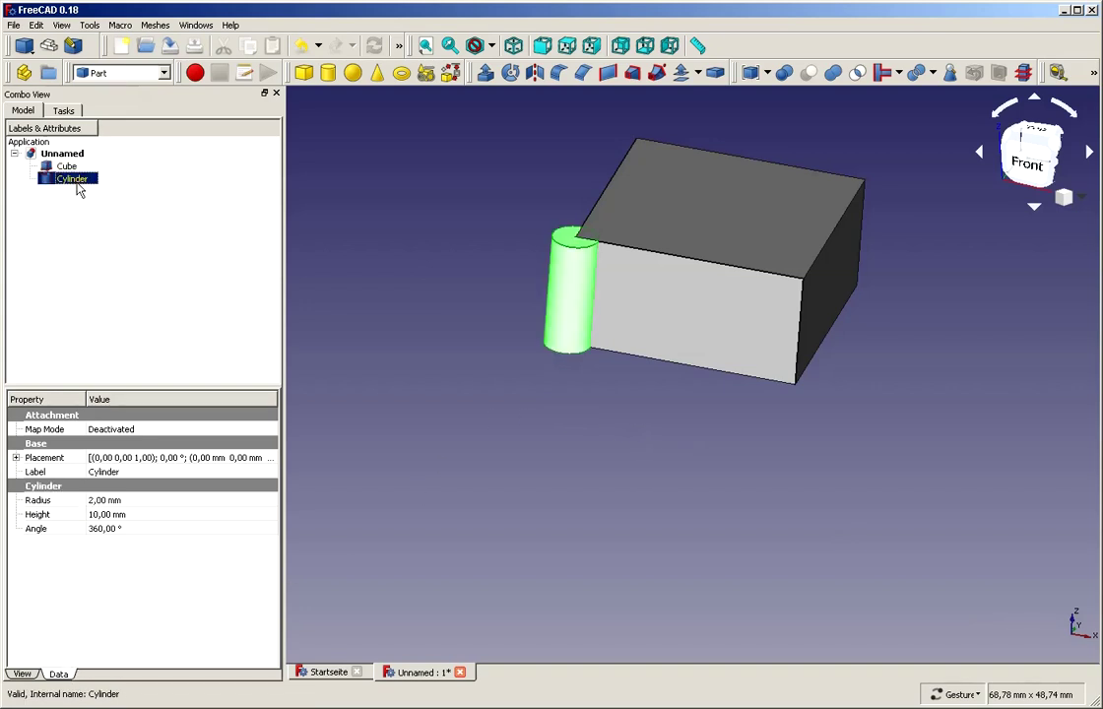
{"action": "left_click", "coordinate": [140, 501]}
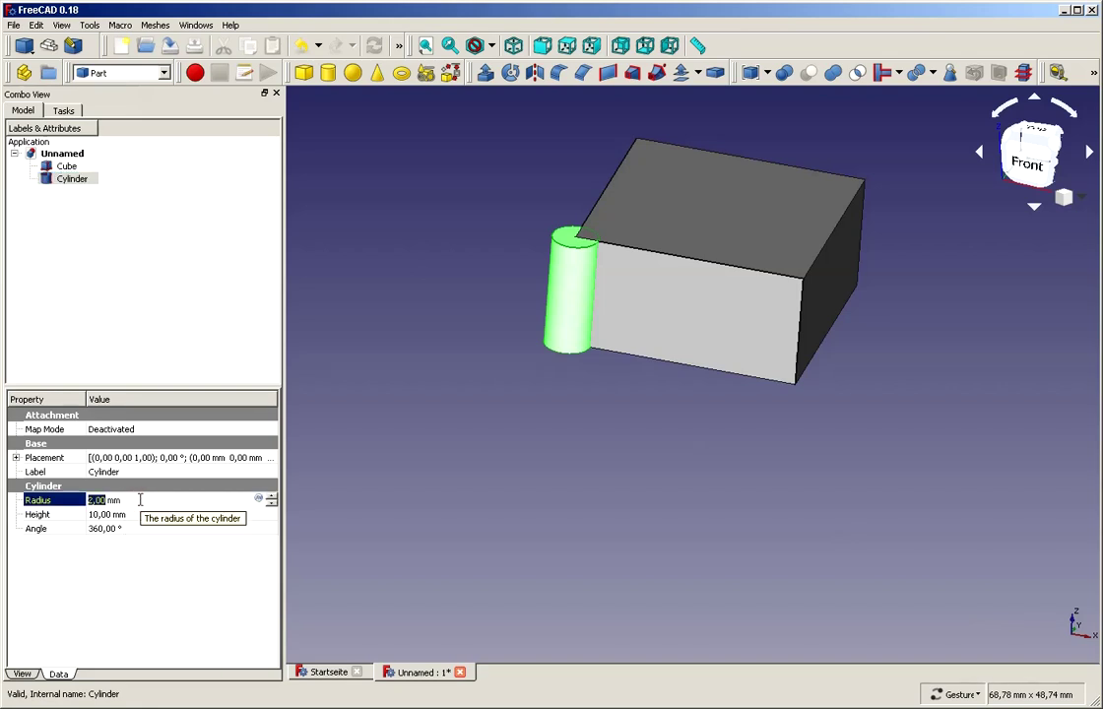
{"action": "left_click", "coordinate": [411, 445]}
{"action": "left_click_drag", "start_coordinate": [460, 329], "coordinate": [461, 379]}
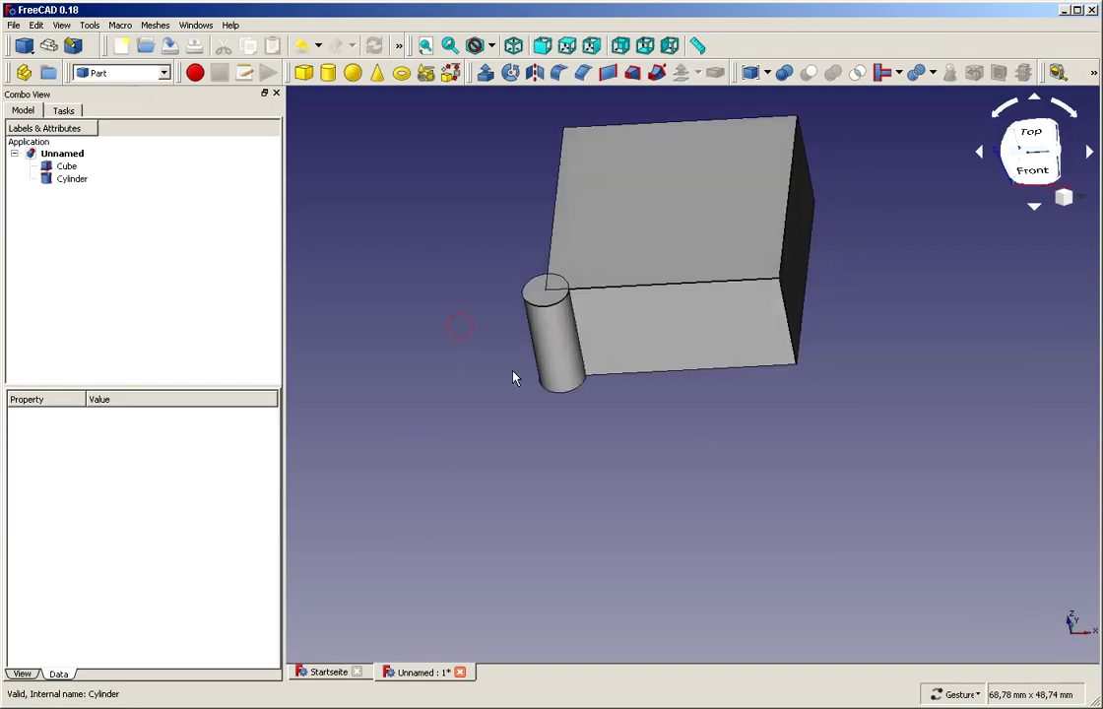
{"action": "scroll", "coordinate": [564, 178], "scroll_direction": "down", "scroll_amount": 3}
{"action": "scroll", "coordinate": [572, 271], "scroll_direction": "up", "scroll_amount": 5}
{"action": "scroll", "coordinate": [581, 328], "scroll_direction": "down", "scroll_amount": 5}
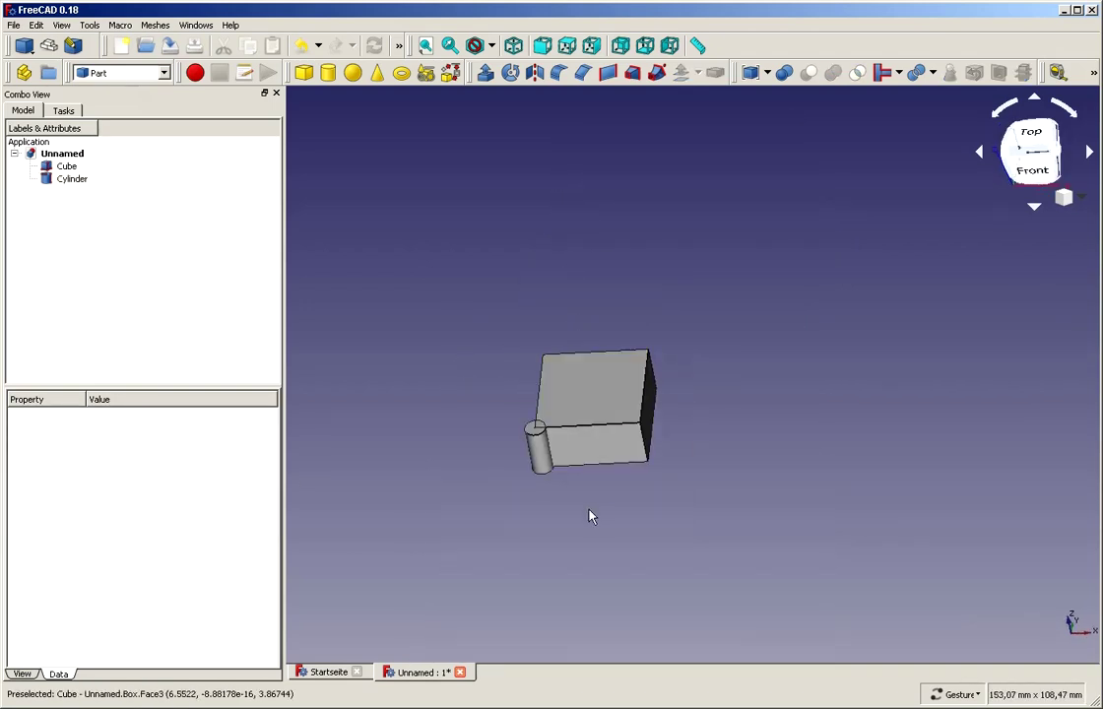
{"action": "scroll", "coordinate": [591, 512], "scroll_direction": "up", "scroll_amount": 4}
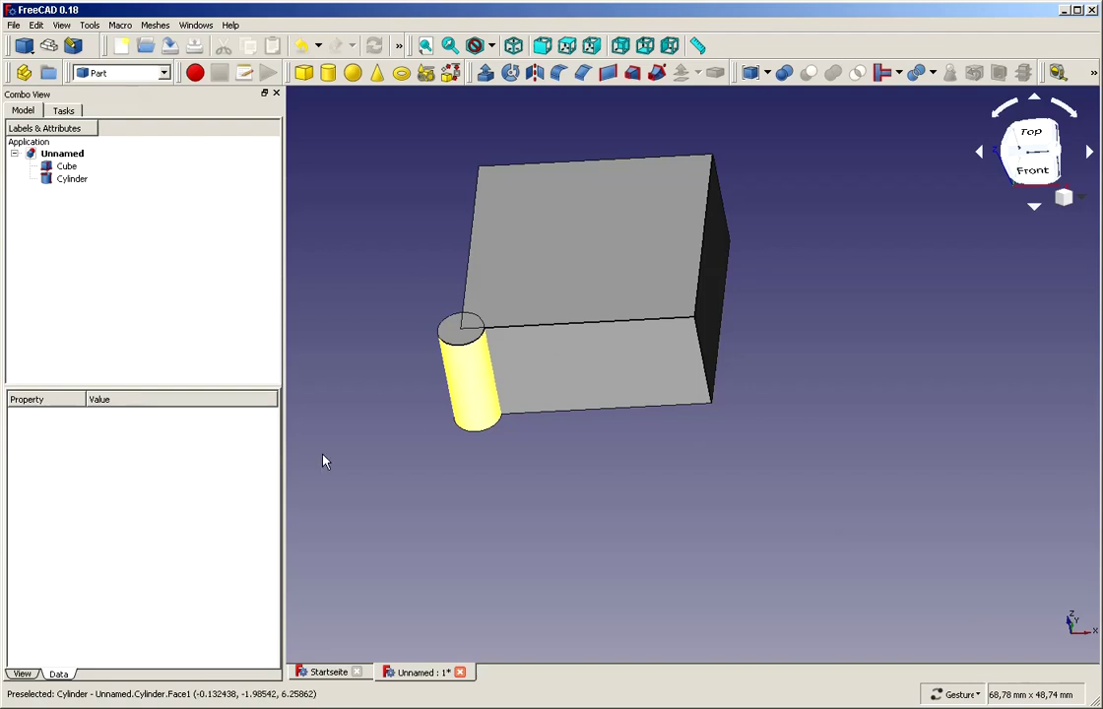
{"action": "double_click", "coordinate": [66, 180]}
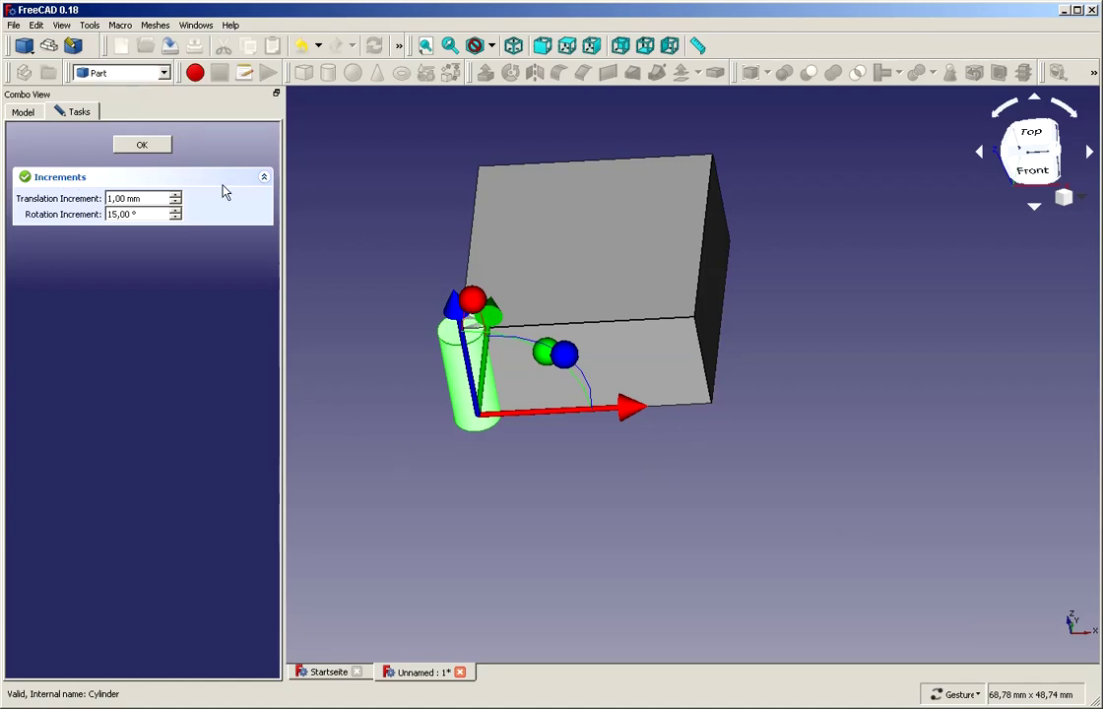
{"action": "left_click", "coordinate": [144, 148]}
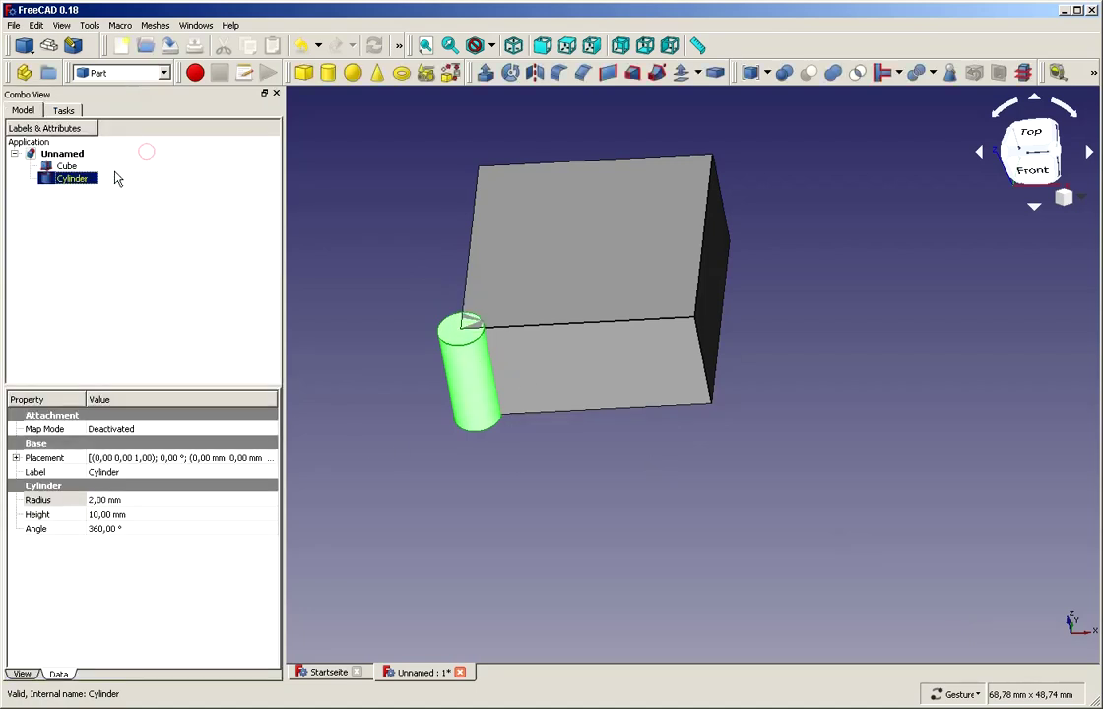
{"action": "right_click", "coordinate": [63, 185]}
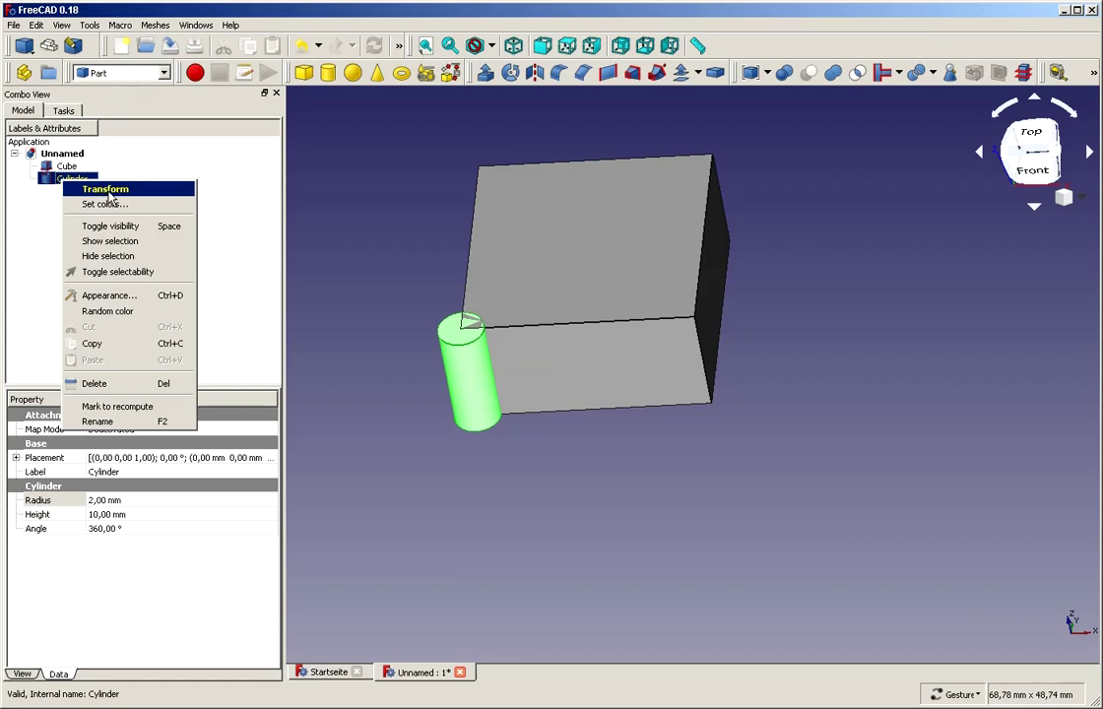
{"action": "left_click", "coordinate": [106, 190]}
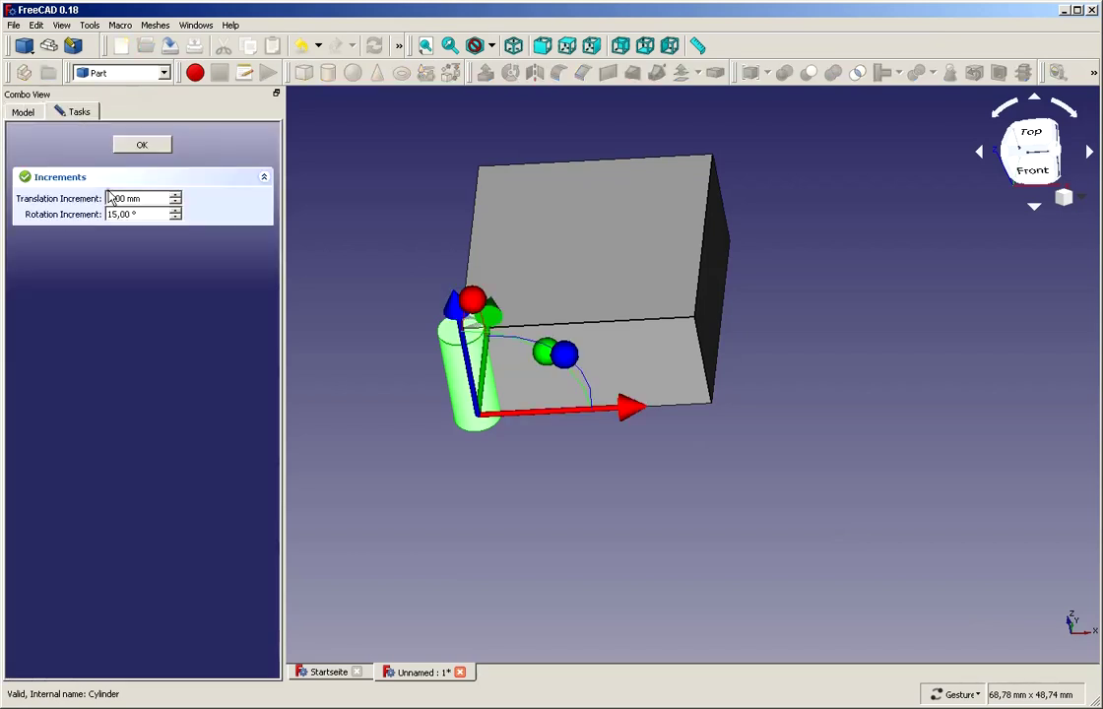
{"action": "left_click", "coordinate": [141, 145]}
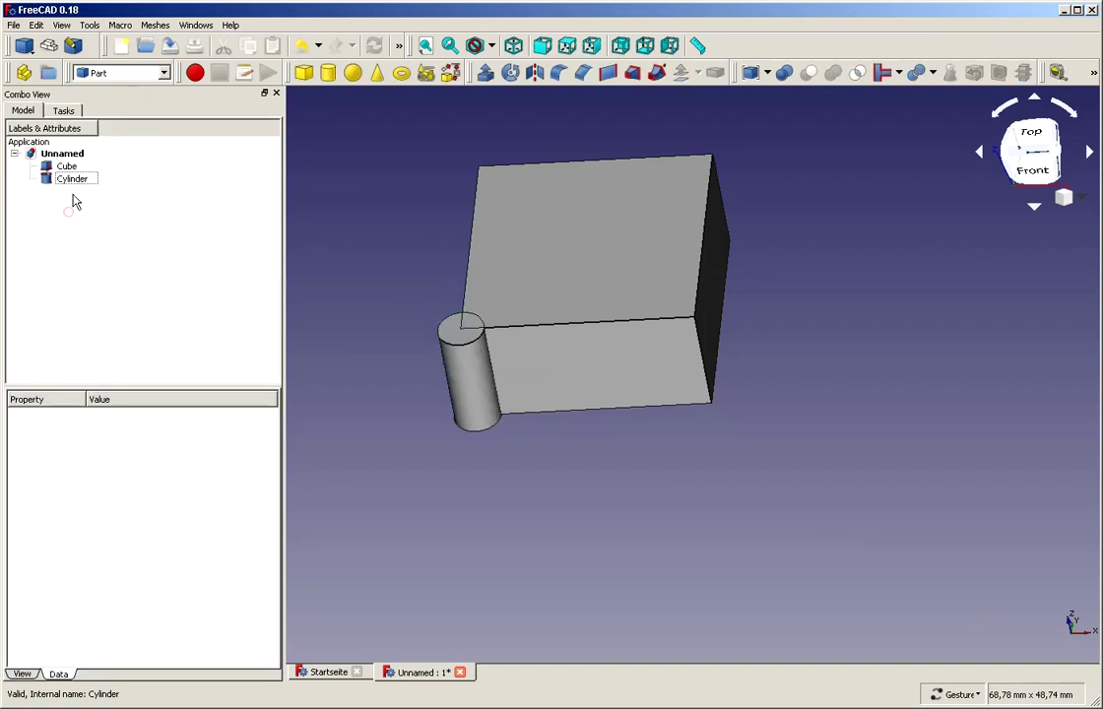
- Transform the cylinder by moving it 10 mm along the X axis in 1 mm increments
{"action": "left_click", "coordinate": [73, 179]}
{"action": "double_click", "coordinate": [74, 178]}
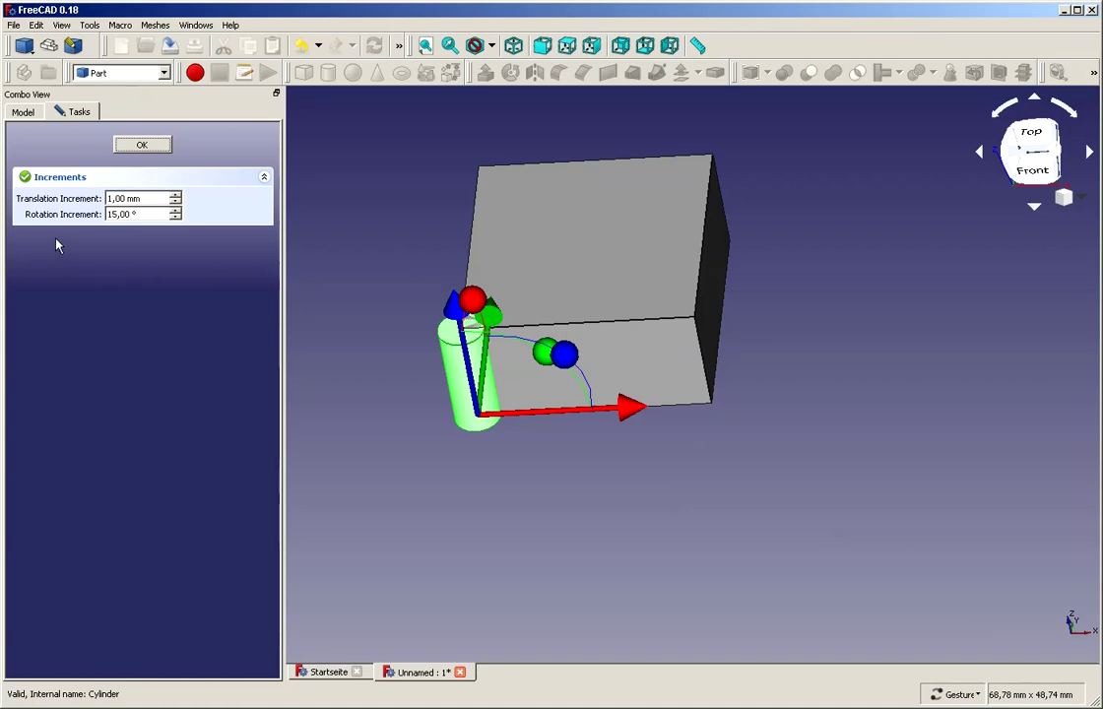
{"action": "left_click_drag", "start_coordinate": [632, 409], "coordinate": [768, 336]}
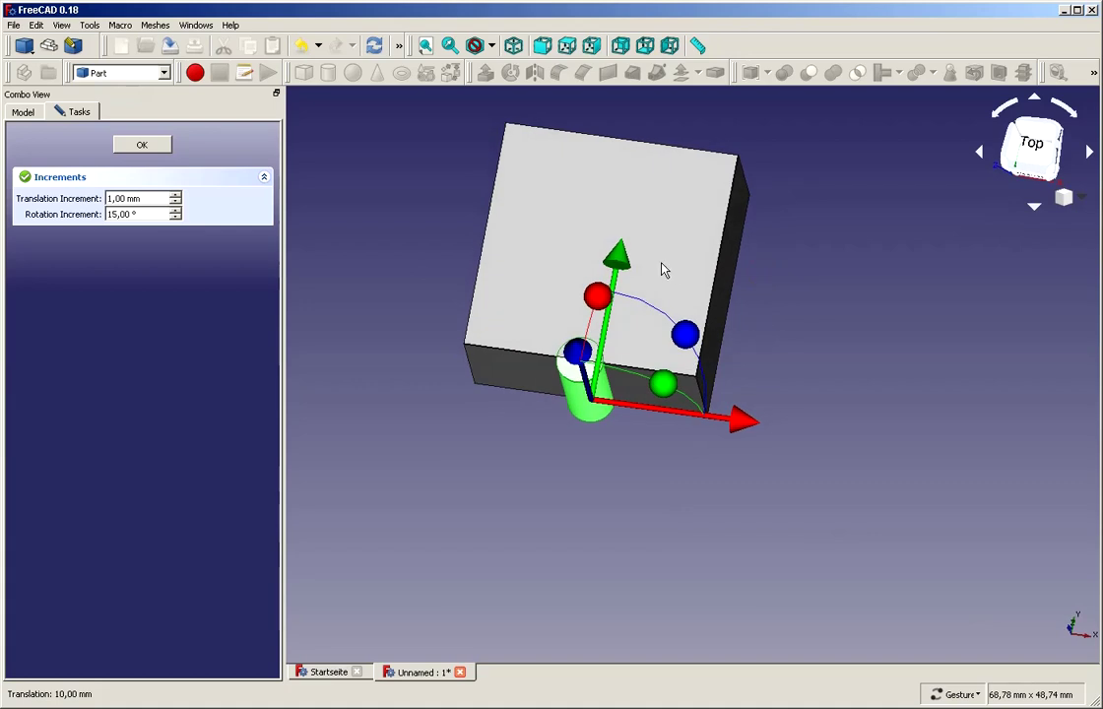
{"action": "mouse_move", "coordinate": [617, 258]}
{"action": "left_mouse_down"}
{"action": "mouse_move", "coordinate": [627, 128]}
{"action": "mouse_move", "coordinate": [617, 239]}
{"action": "left_mouse_up"}
{"action": "key", "text": "1"}
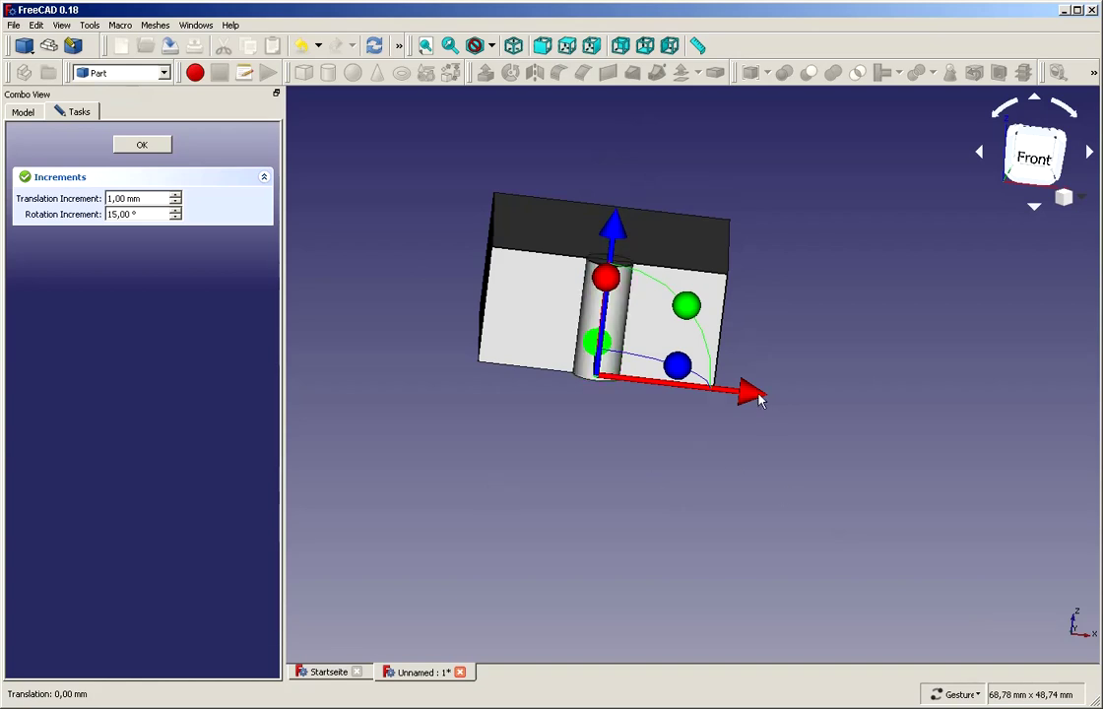
{"action": "key", "text": "1"}
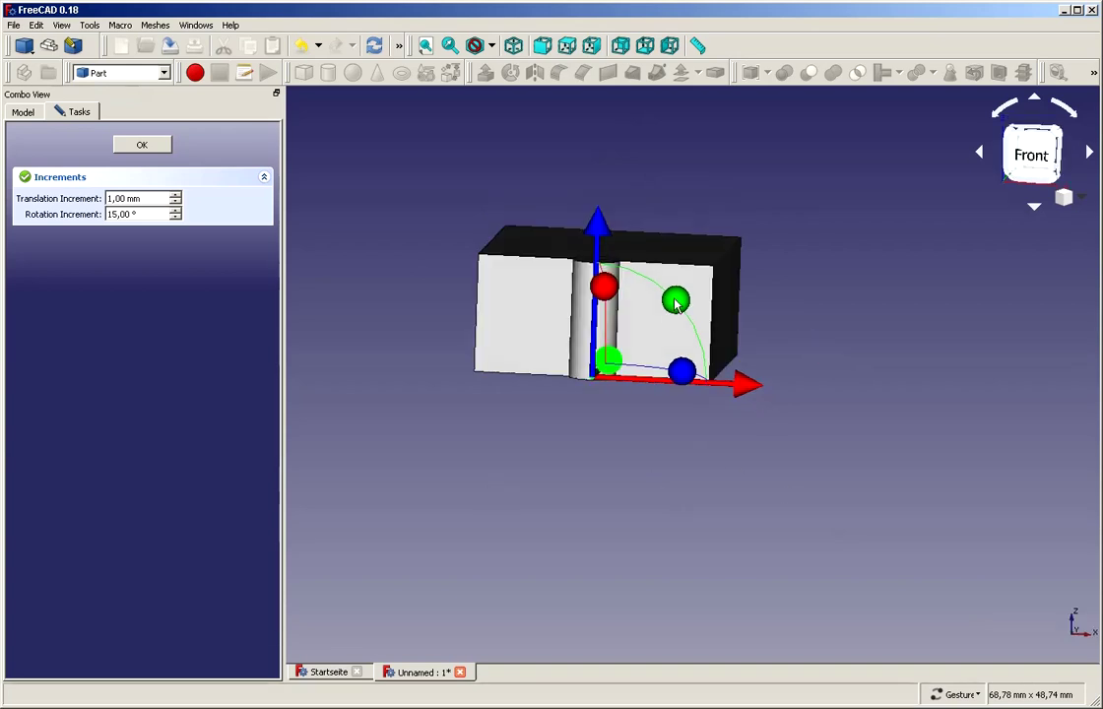
{"action": "left_click_drag", "start_coordinate": [720, 311], "coordinate": [389, 429]}
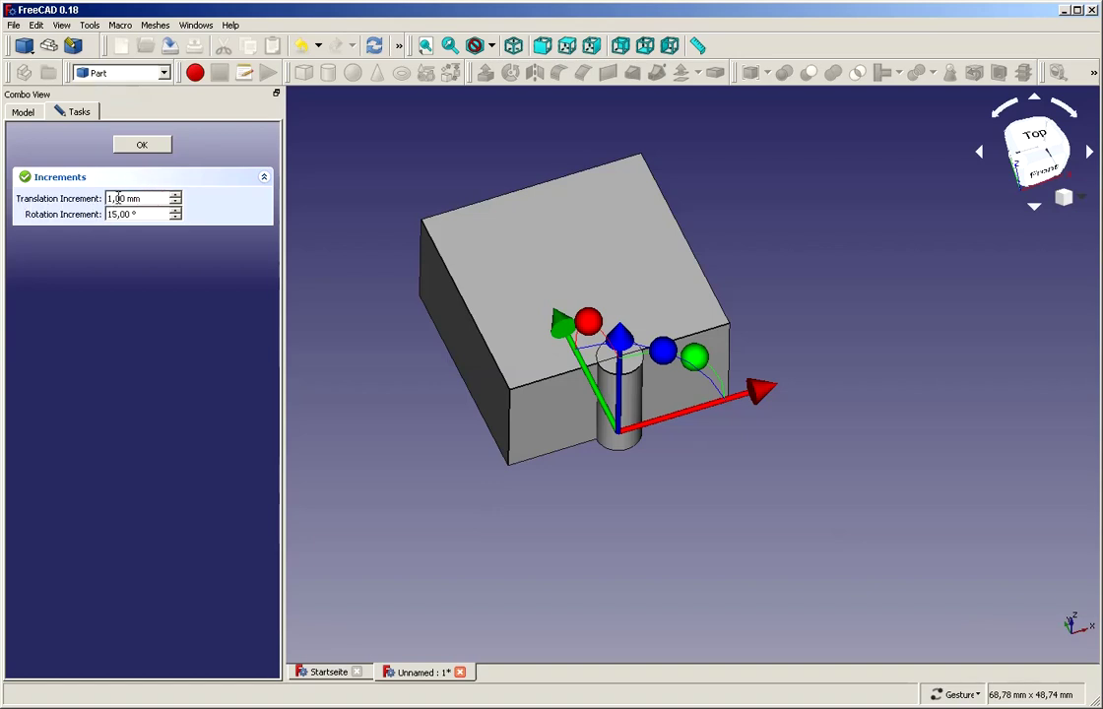
- Move the cylinder 10 mm along the Y axis to the block's centre and finish the transform
{"action": "left_click", "coordinate": [152, 199]}
{"action": "left_click_drag", "start_coordinate": [152, 199], "coordinate": [107, 199]}
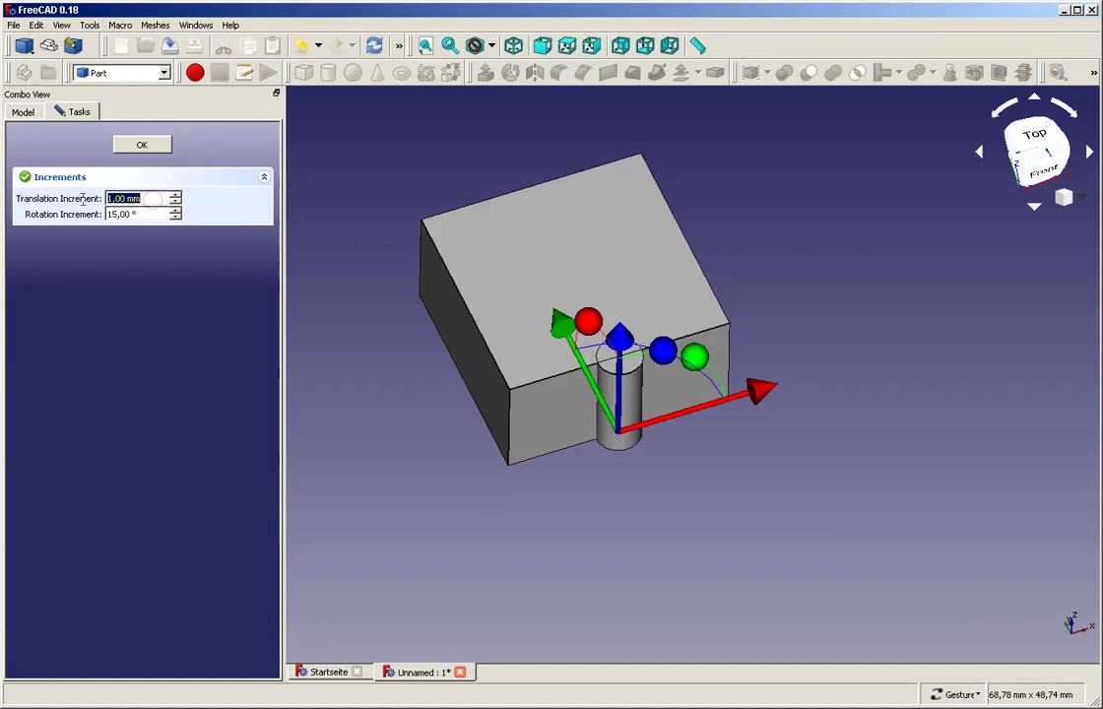
{"action": "left_click", "coordinate": [122, 261]}
{"action": "left_click", "coordinate": [144, 144]}
{"action": "left_click_drag", "start_coordinate": [855, 475], "coordinate": [835, 509]}
{"action": "left_click_drag", "start_coordinate": [819, 296], "coordinate": [800, 316]}
{"action": "left_click_drag", "start_coordinate": [597, 272], "coordinate": [626, 160]}
{"action": "left_click_drag", "start_coordinate": [317, 211], "coordinate": [409, 320]}
{"action": "left_click_drag", "start_coordinate": [722, 478], "coordinate": [711, 503]}
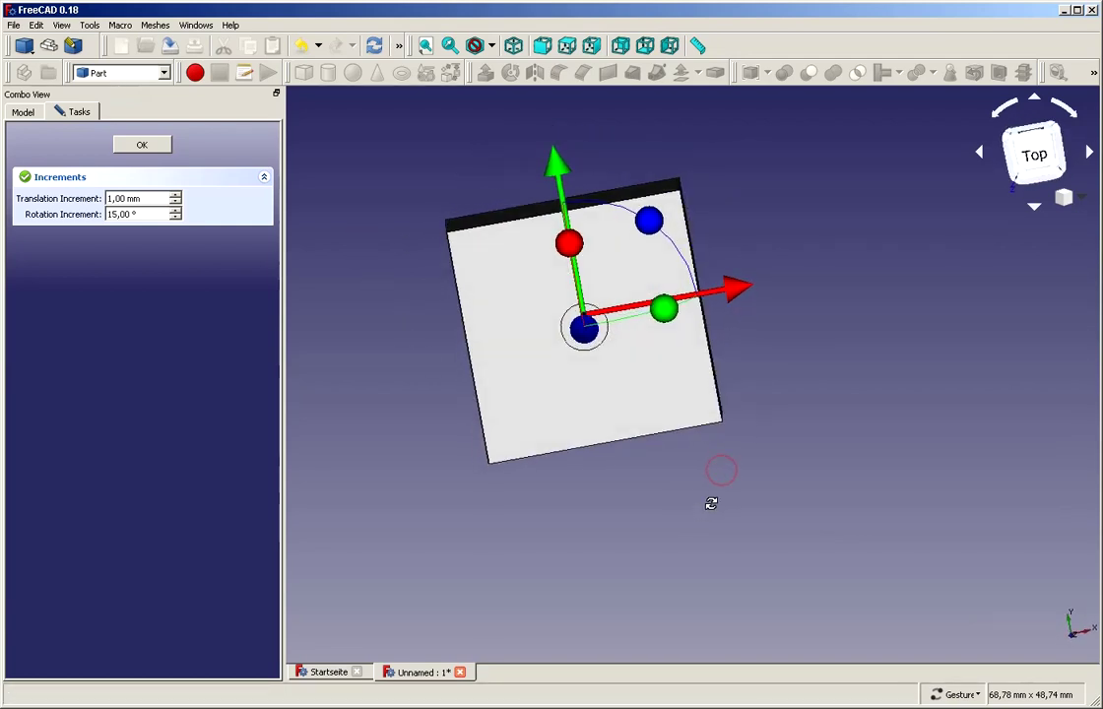
{"action": "left_click", "coordinate": [146, 147]}
{"action": "left_click_drag", "start_coordinate": [753, 538], "coordinate": [716, 511]}
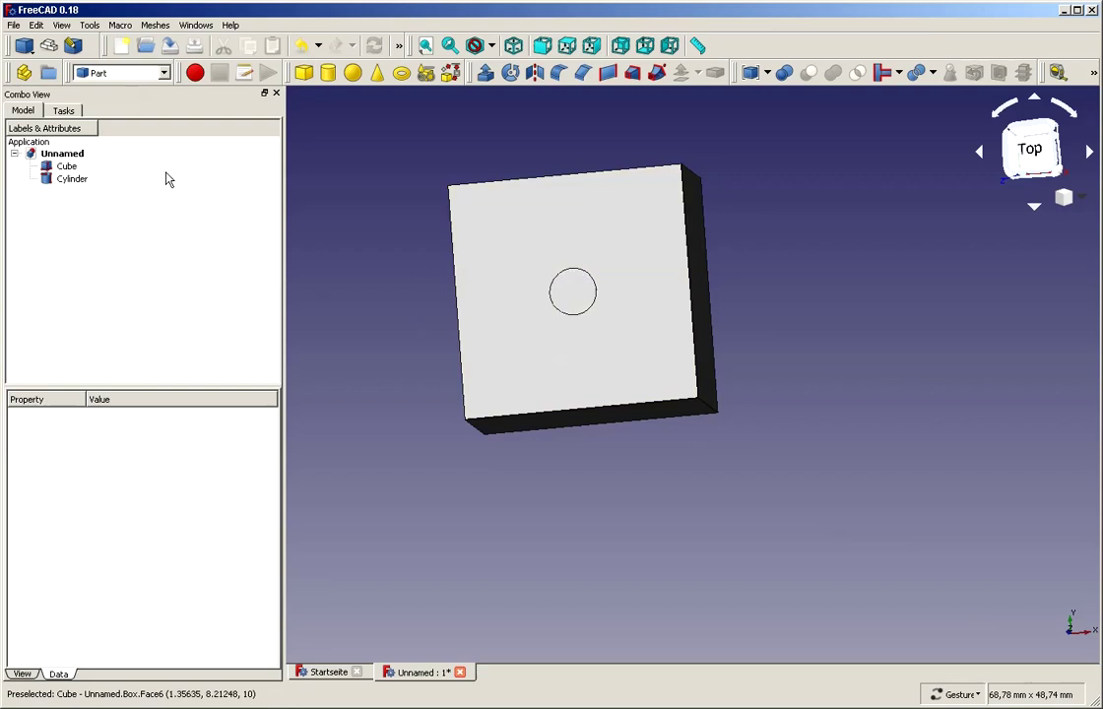
- Cut the cylinder out of the cube to make a through-hole in the middle of the block
{"action": "left_click", "coordinate": [66, 167]}
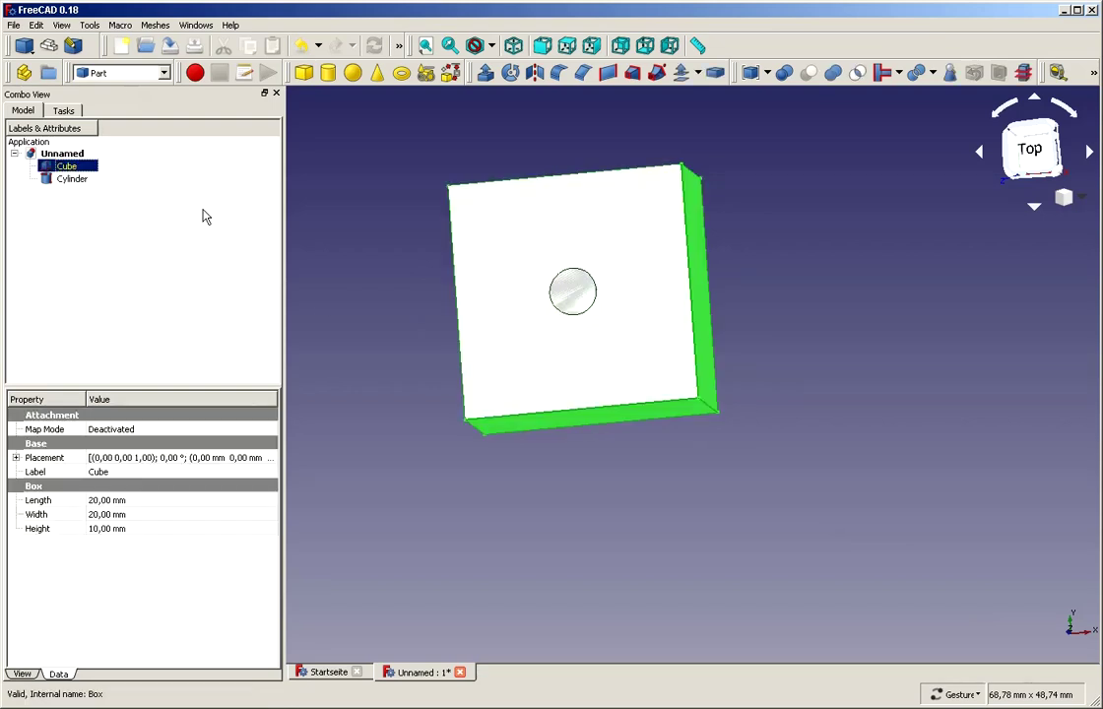
{"action": "left_click", "coordinate": [63, 181], "text": "ctrl"}
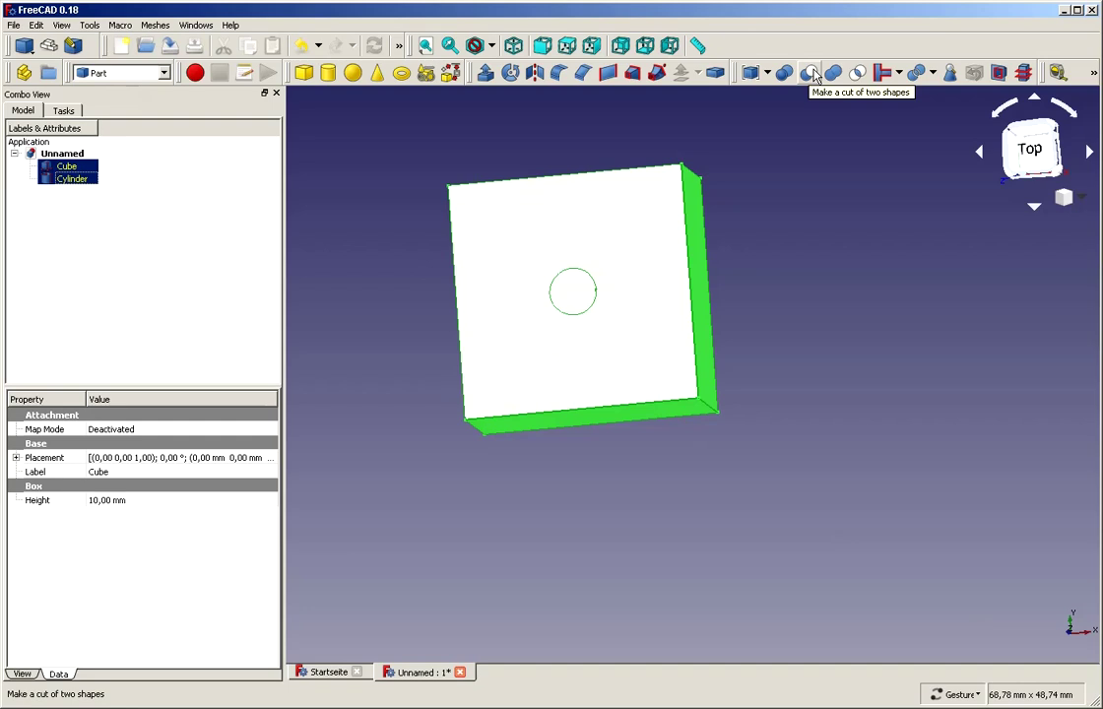
{"action": "left_click", "coordinate": [810, 73]}
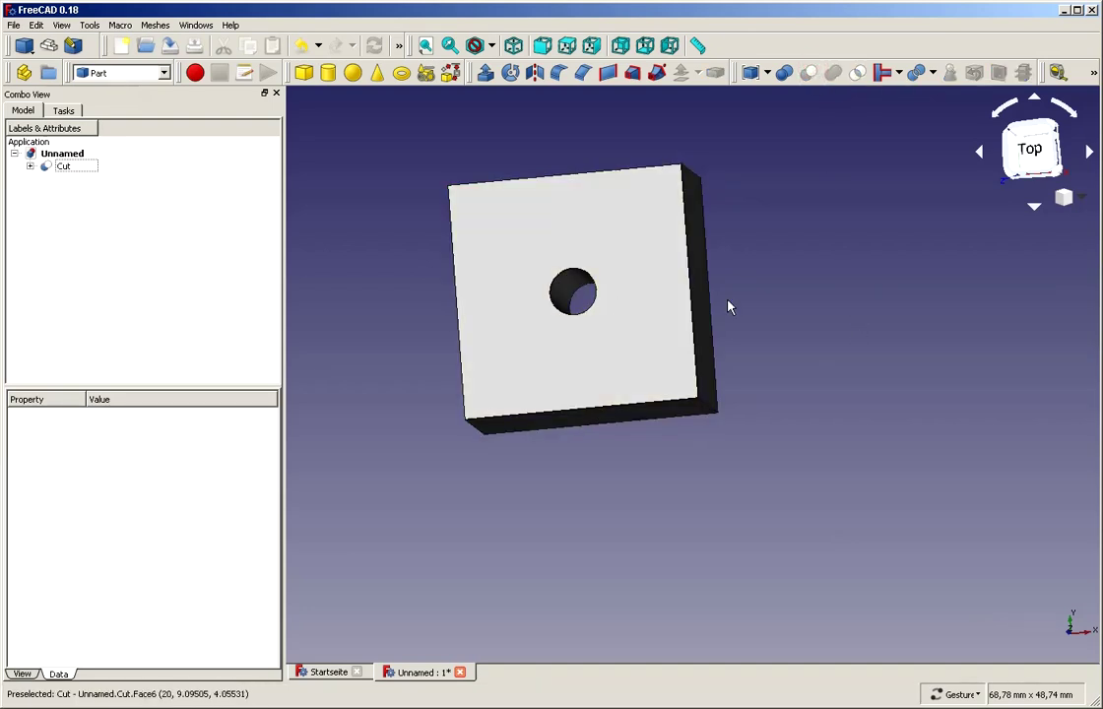
{"action": "left_click", "coordinate": [67, 167]}
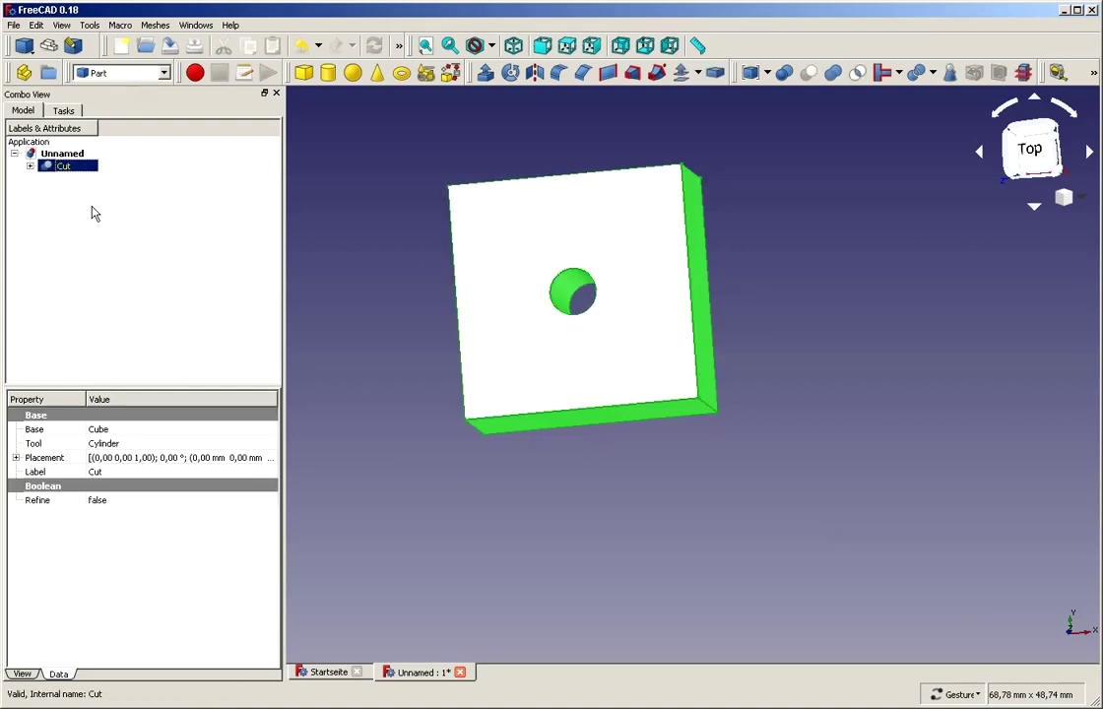
{"action": "mouse_move", "coordinate": [678, 475]}
{"action": "left_mouse_down"}
{"action": "mouse_move", "coordinate": [741, 473]}
{"action": "mouse_move", "coordinate": [698, 475]}
{"action": "left_mouse_up"}
- Expand the cut object in the model tree and inspect its cube and cylinder components
{"action": "left_click", "coordinate": [31, 168]}
{"action": "left_click", "coordinate": [82, 180]}
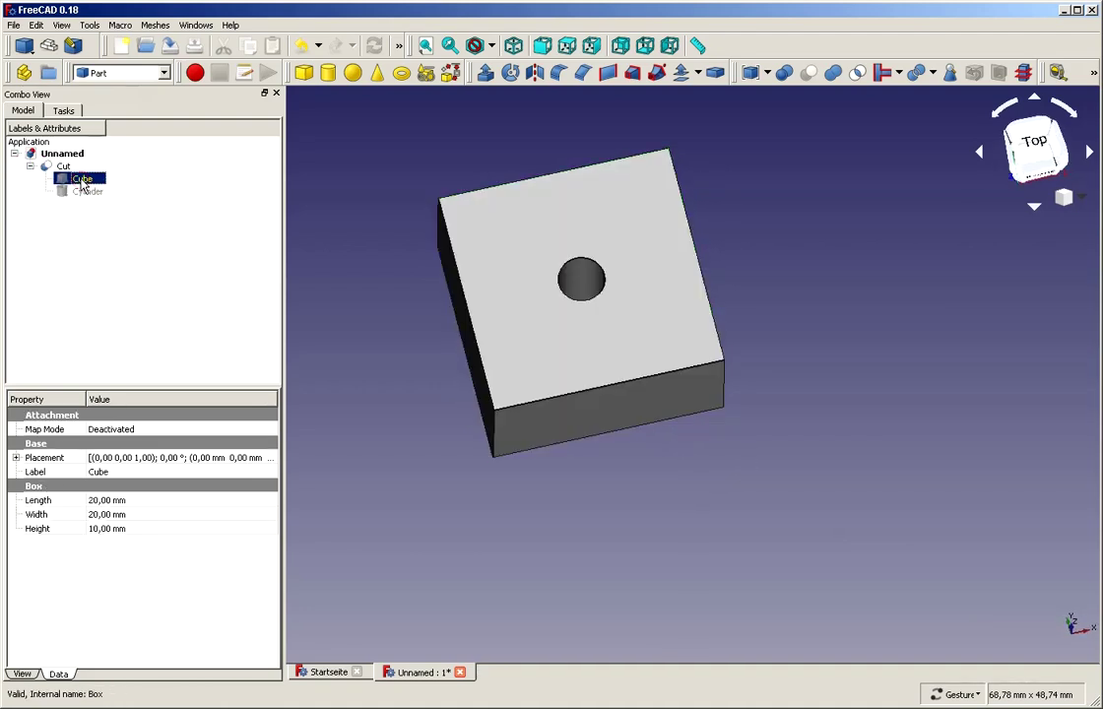
{"action": "left_click", "coordinate": [87, 193]}
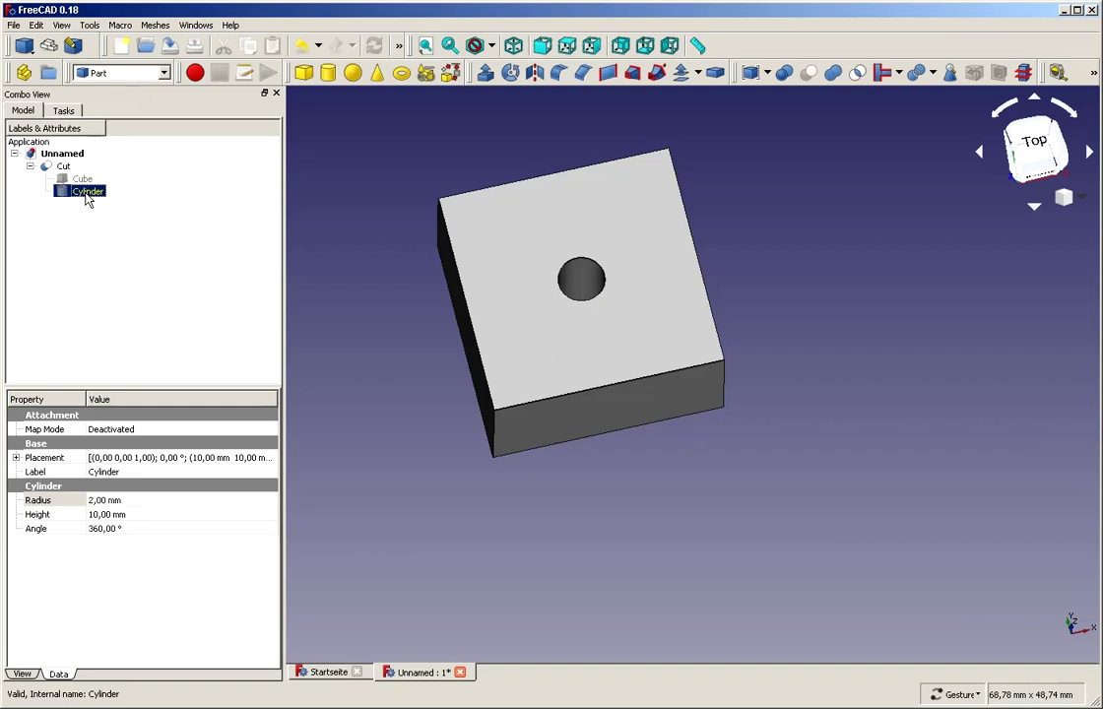
{"action": "left_click", "coordinate": [84, 178]}
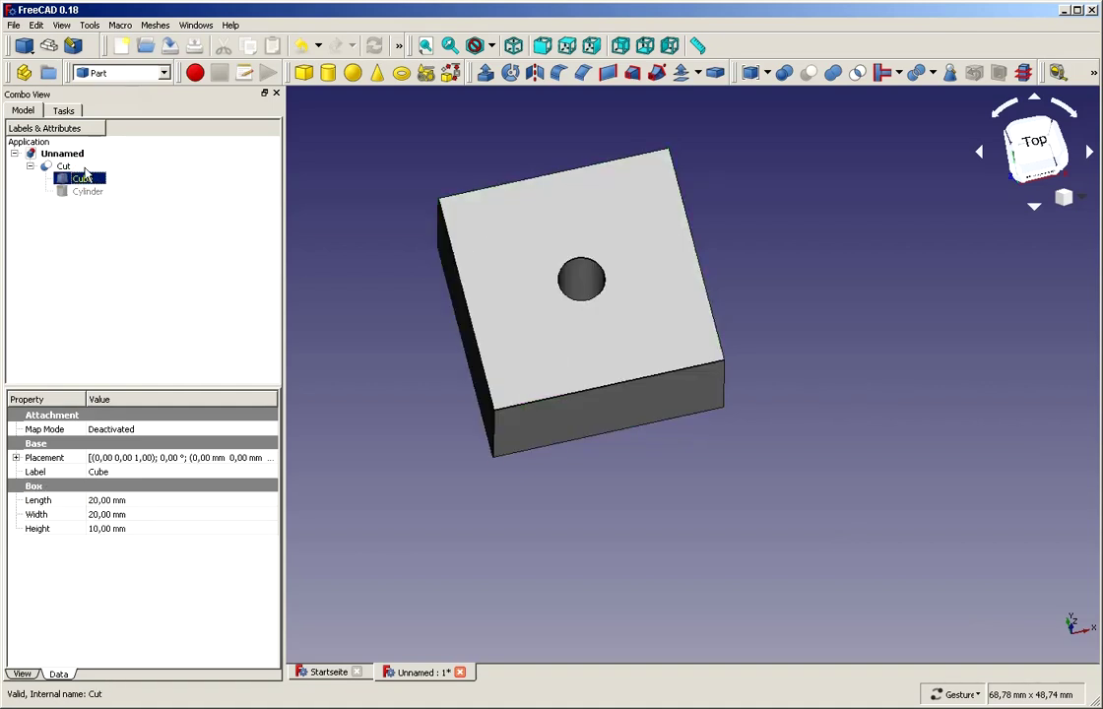
- Hide the cut to view the cube and the cylinder individually, and restore the cut's visibility
{"action": "left_click", "coordinate": [128, 166]}
{"action": "key", "text": "space"}
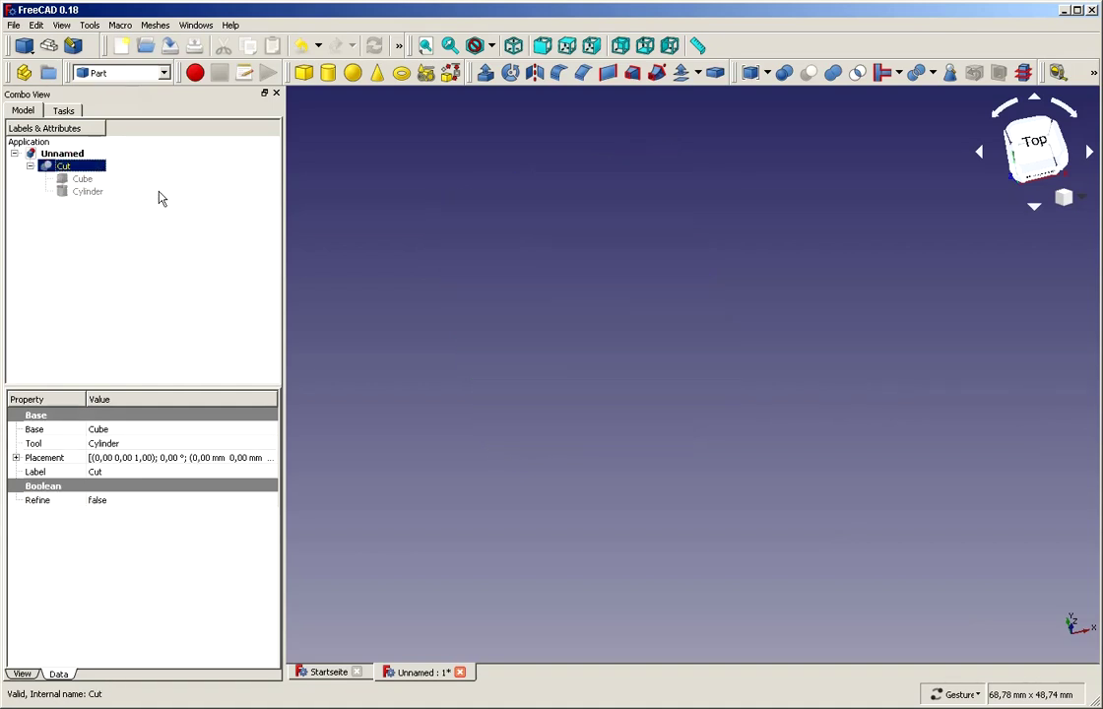
{"action": "left_click", "coordinate": [83, 179]}
{"action": "key", "text": "space"}
{"action": "key", "text": "space"}
{"action": "left_click", "coordinate": [102, 192]}
{"action": "key", "text": "space"}
{"action": "key", "text": "space"}
{"action": "left_click", "coordinate": [154, 197]}
{"action": "left_click", "coordinate": [128, 165]}
{"action": "key", "text": "space"}
- Select the cube, the cylinder and the cut result in turn to compare them, and clear the selection
{"action": "left_click", "coordinate": [81, 184]}
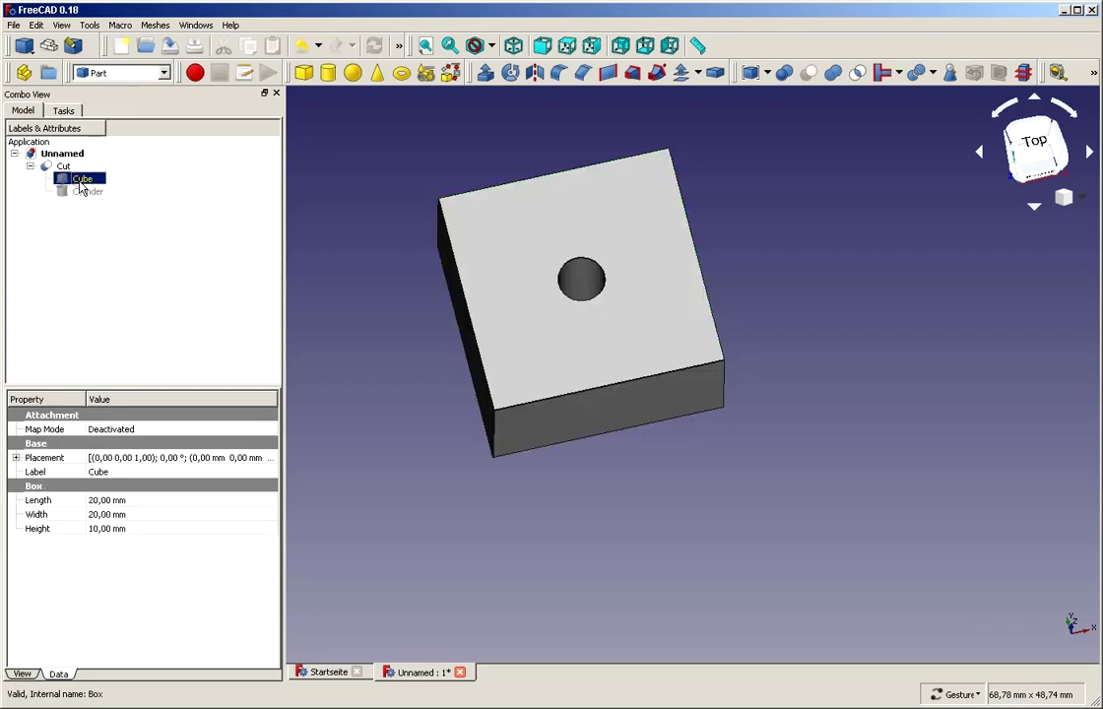
{"action": "left_click", "coordinate": [83, 191]}
{"action": "left_click", "coordinate": [82, 181]}
{"action": "left_click", "coordinate": [180, 181]}
{"action": "left_click", "coordinate": [62, 166]}
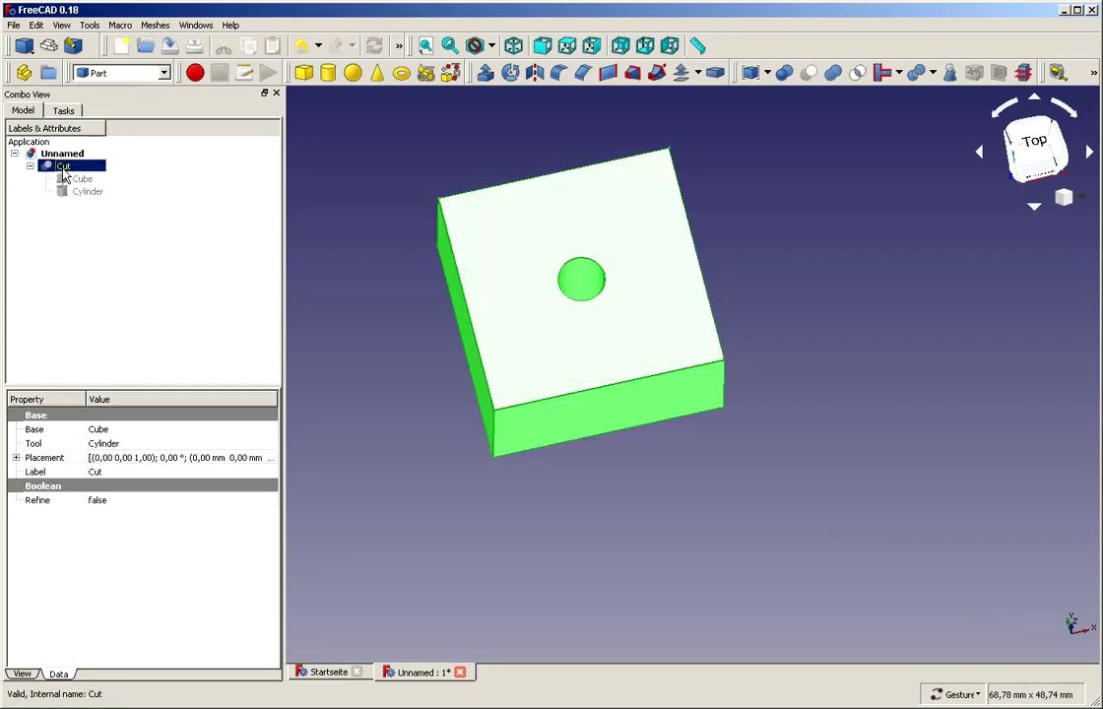
{"action": "left_click", "coordinate": [112, 240]}
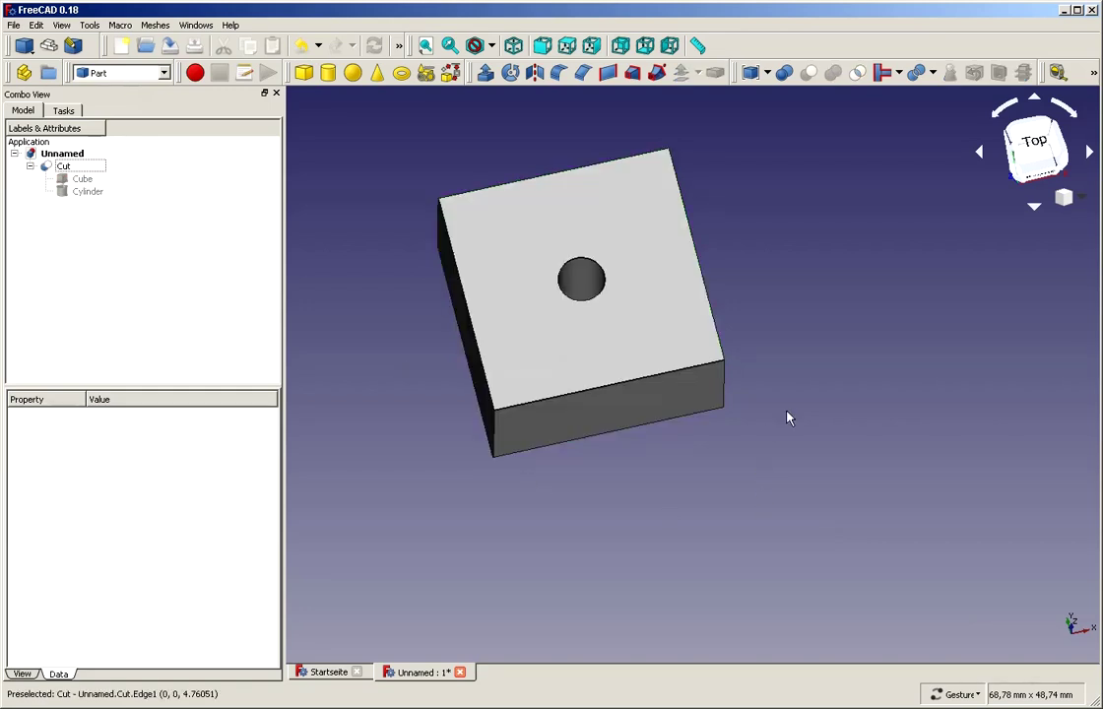
{"action": "left_click_drag", "start_coordinate": [788, 414], "coordinate": [769, 426]}
{"action": "left_click_drag", "start_coordinate": [869, 343], "coordinate": [761, 339]}
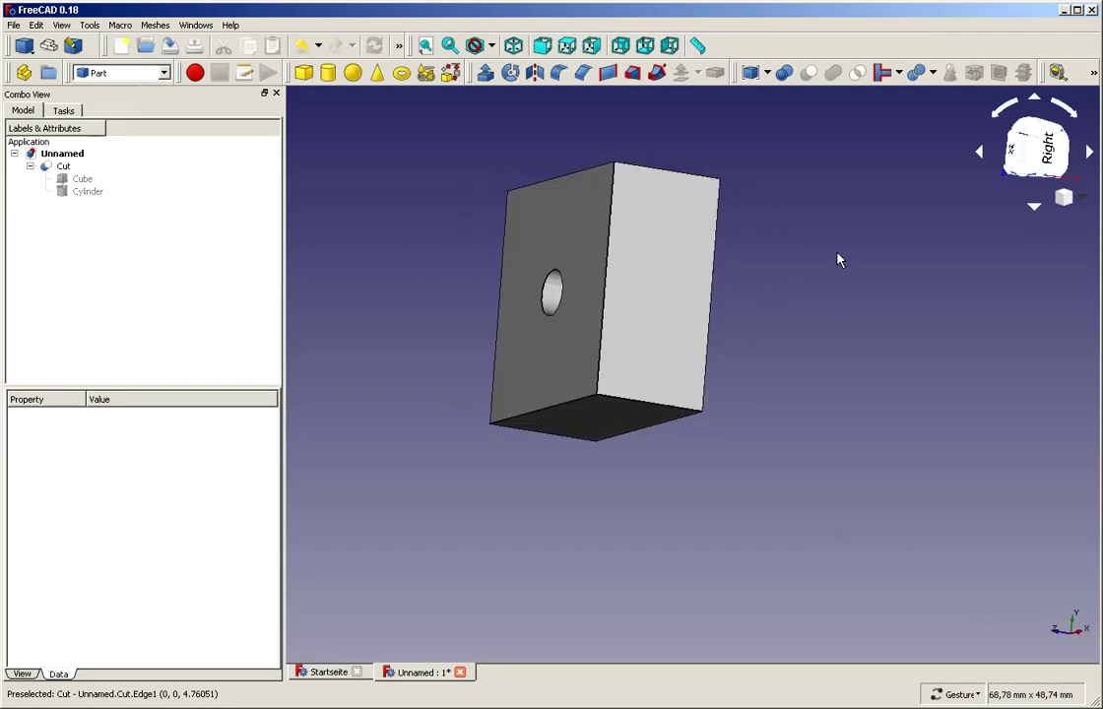
{"action": "left_click_drag", "start_coordinate": [839, 259], "coordinate": [764, 244]}
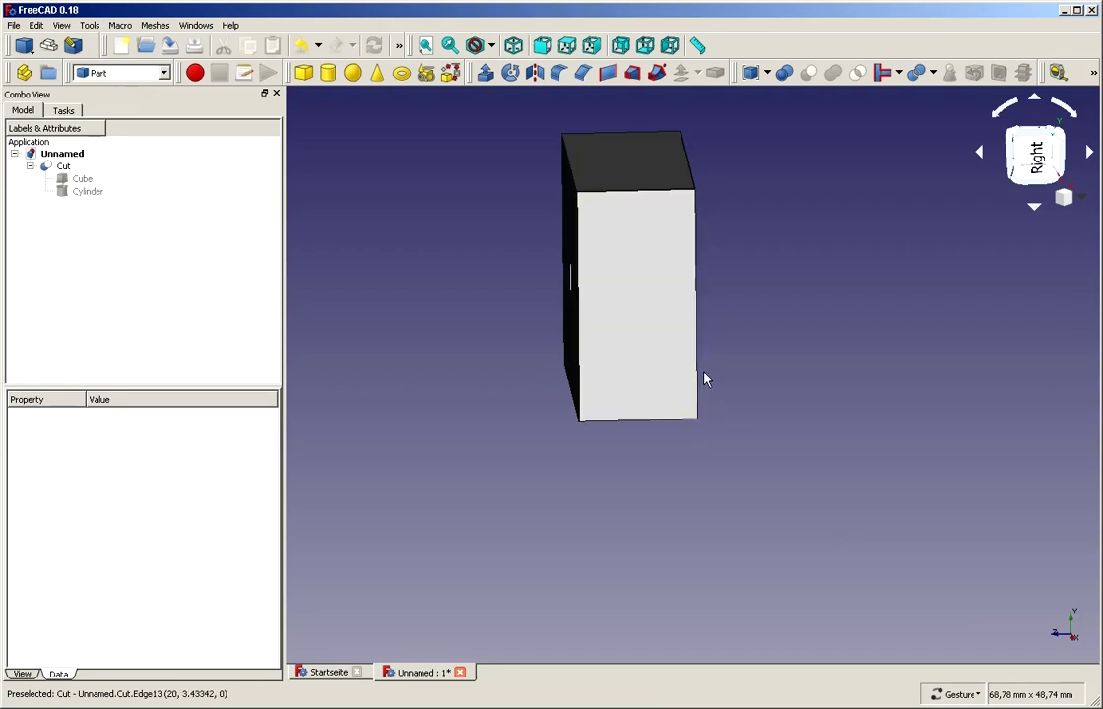
{"action": "left_click_drag", "start_coordinate": [734, 374], "coordinate": [764, 345]}
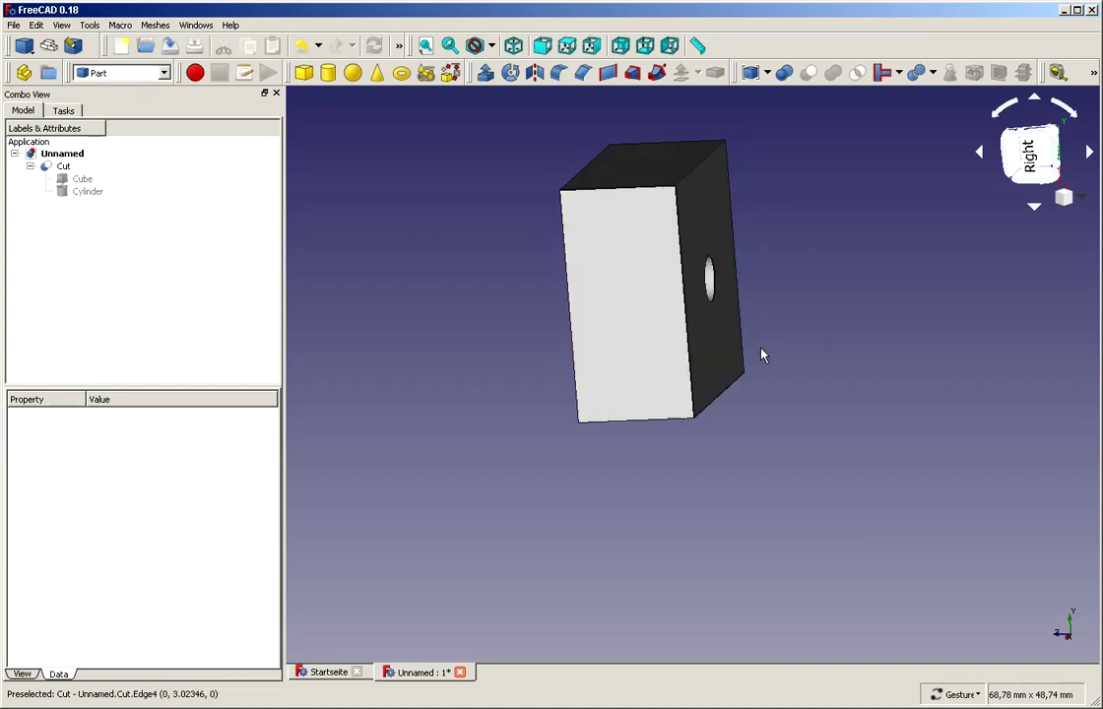
{"action": "left_click_drag", "start_coordinate": [749, 444], "coordinate": [578, 474]}
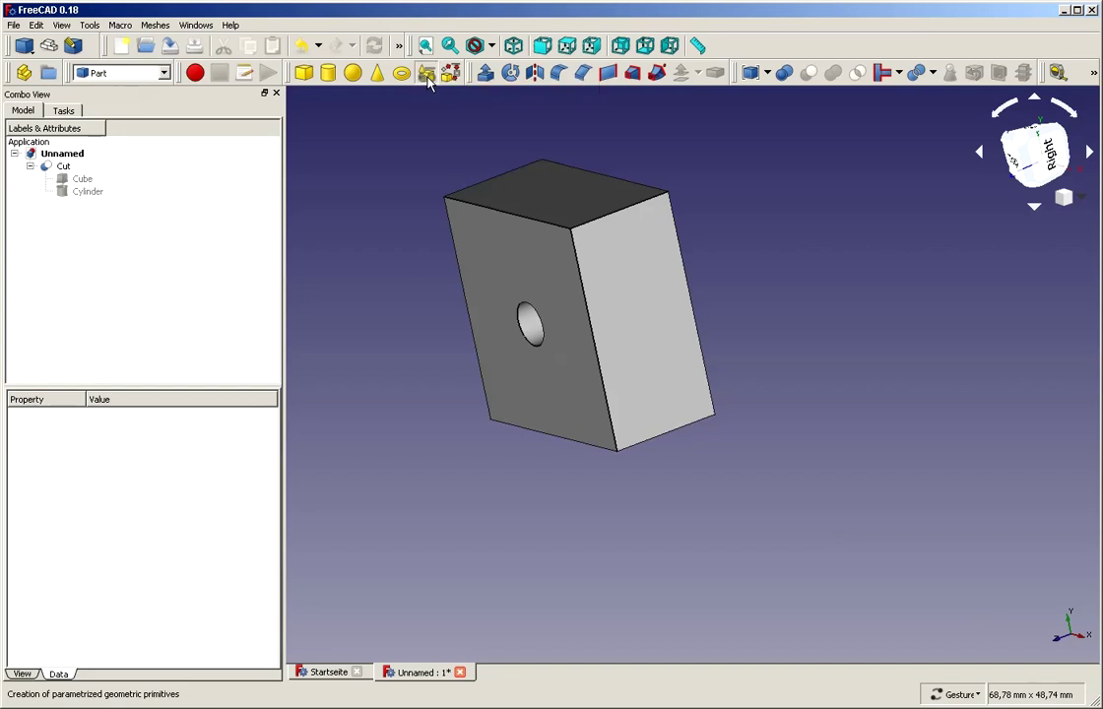
- Create a parametric box primitive with a length of 20 mm, a width of 17 mm and a height of 6 mm
{"action": "left_click", "coordinate": [425, 74]}
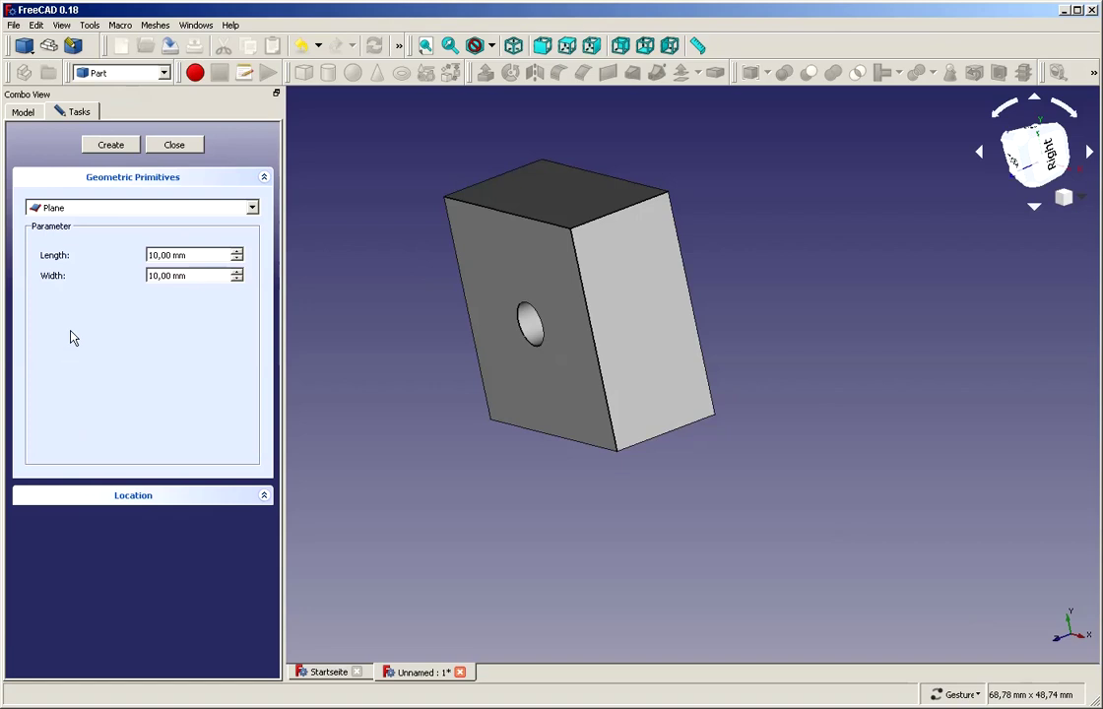
{"action": "left_click", "coordinate": [51, 208]}
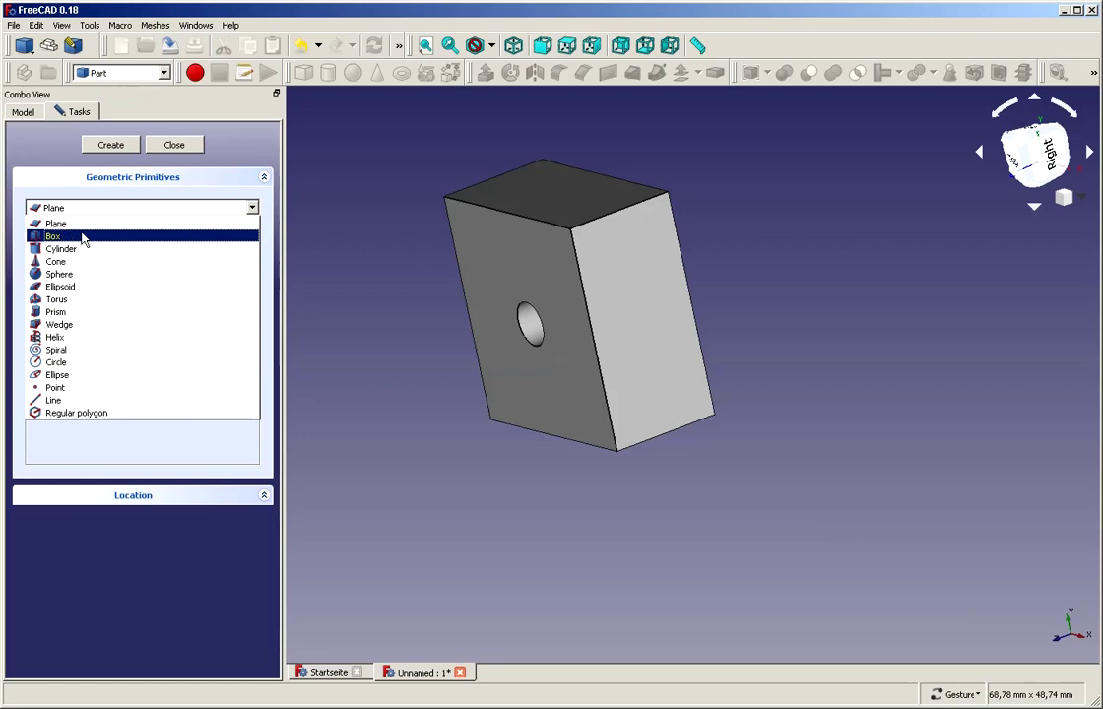
{"action": "left_click", "coordinate": [83, 238]}
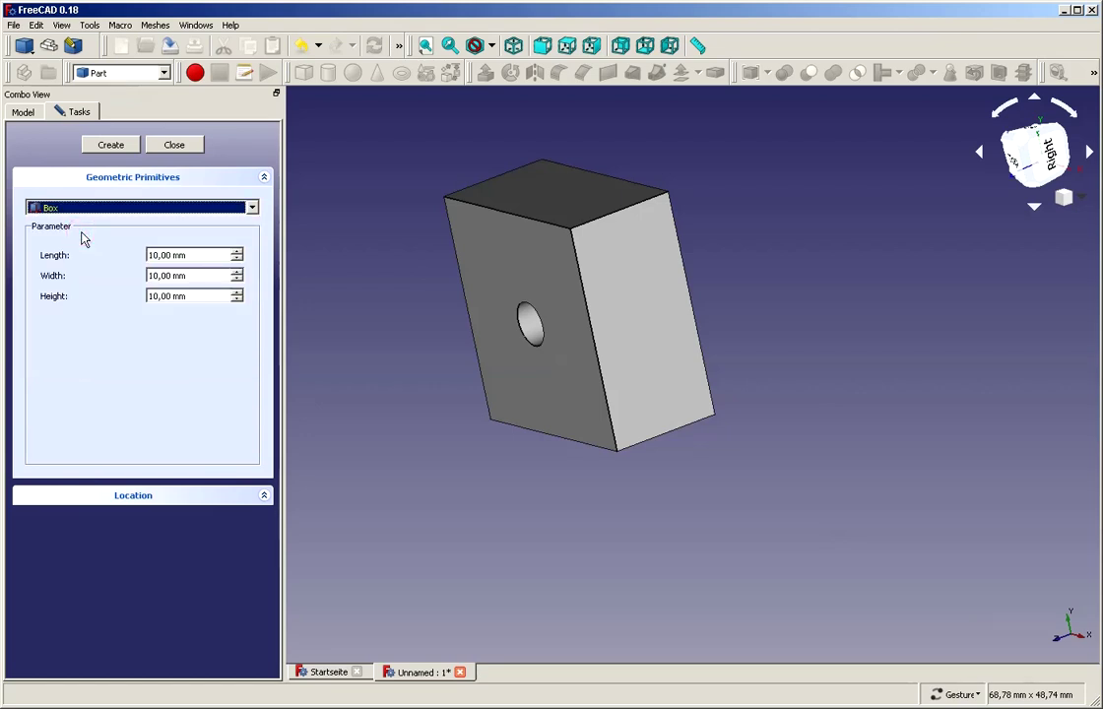
{"action": "left_click", "coordinate": [198, 254]}
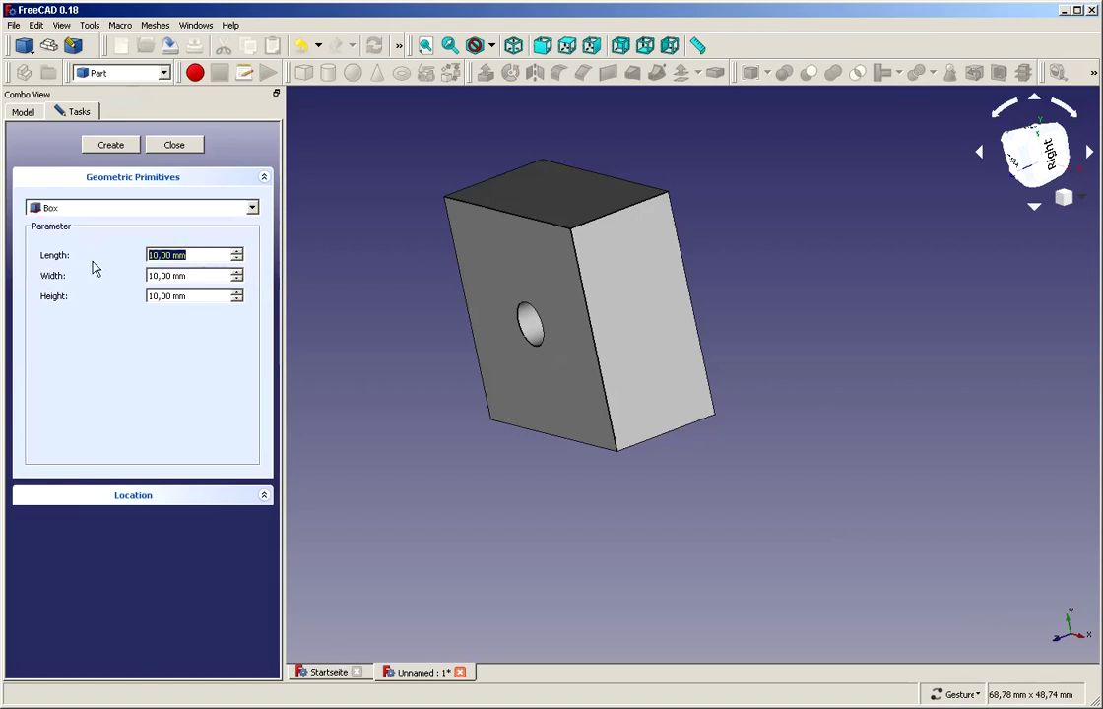
{"action": "type", "text": "20"}
{"action": "key", "text": "Tab"}
{"action": "type", "text": "6"}
{"action": "key", "text": "Tab"}
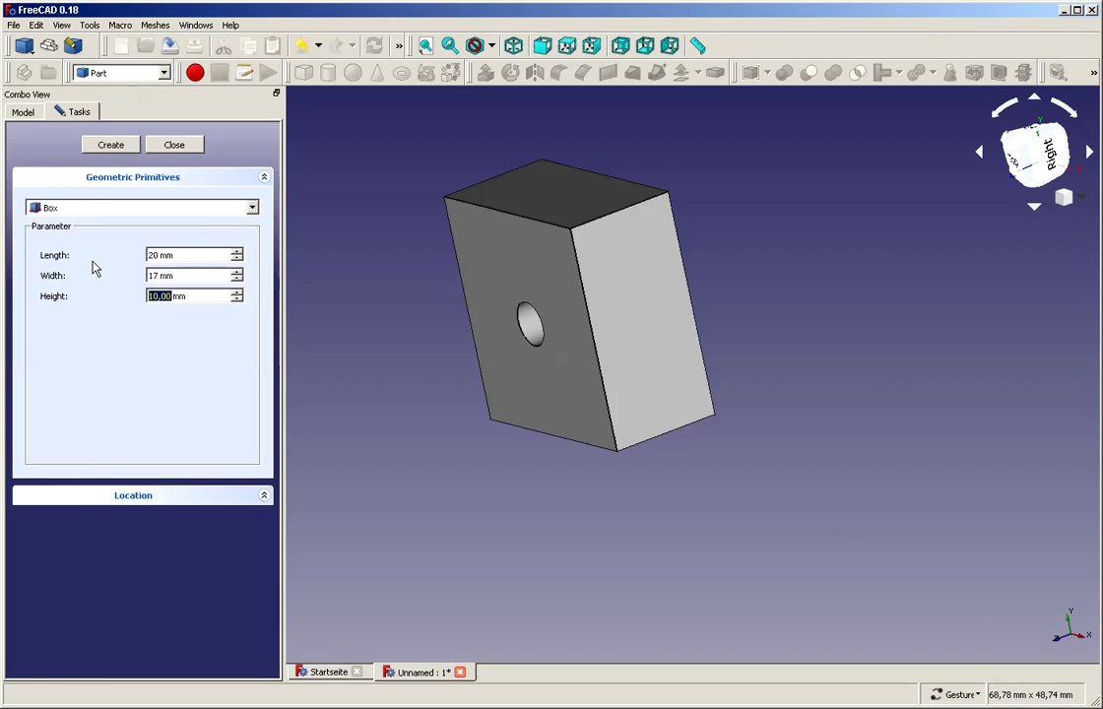
{"action": "type", "text": "6"}
{"action": "left_click", "coordinate": [111, 145]}
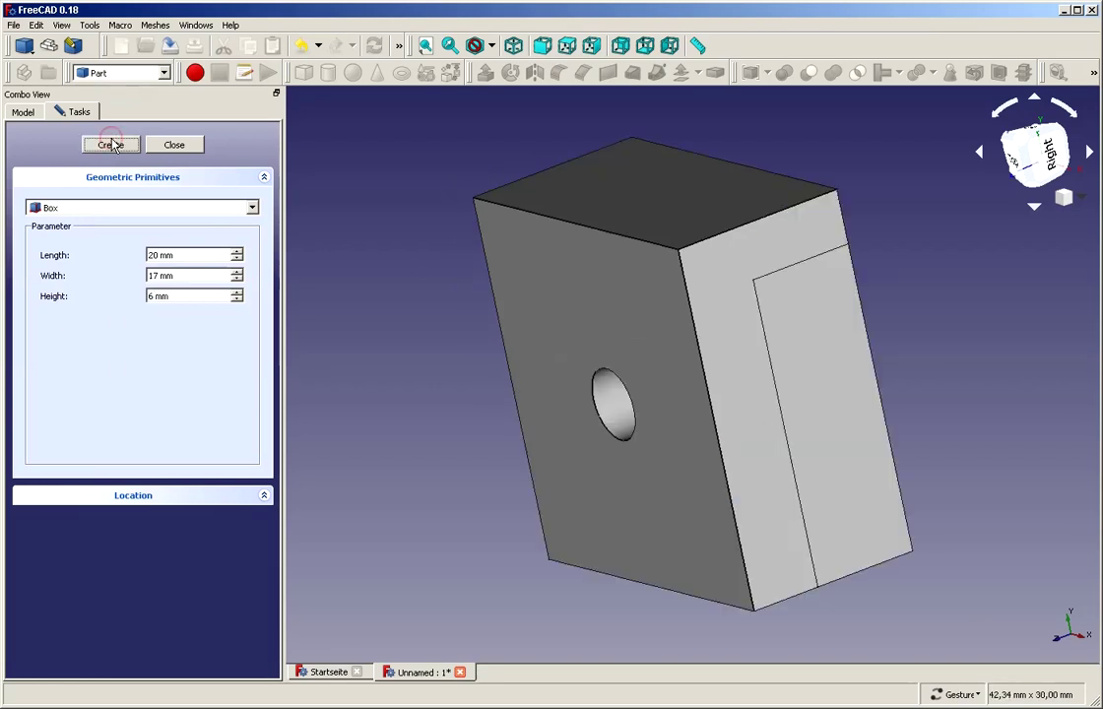
{"action": "left_click_drag", "start_coordinate": [1010, 633], "coordinate": [828, 473]}
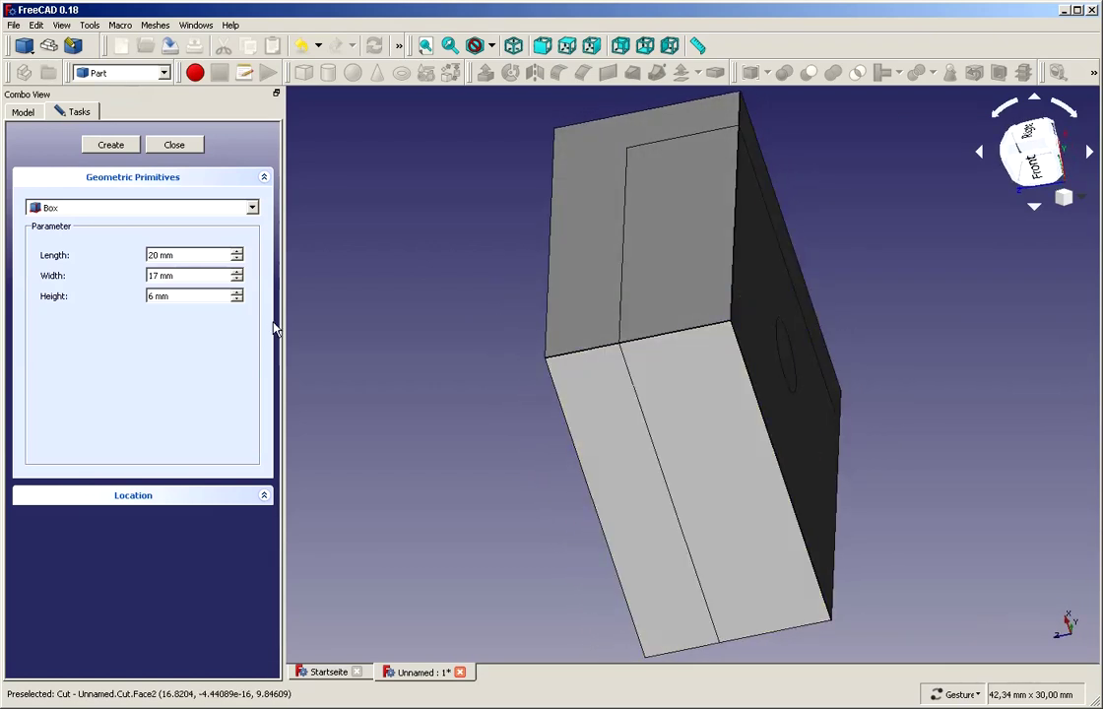
{"action": "left_click", "coordinate": [153, 146]}
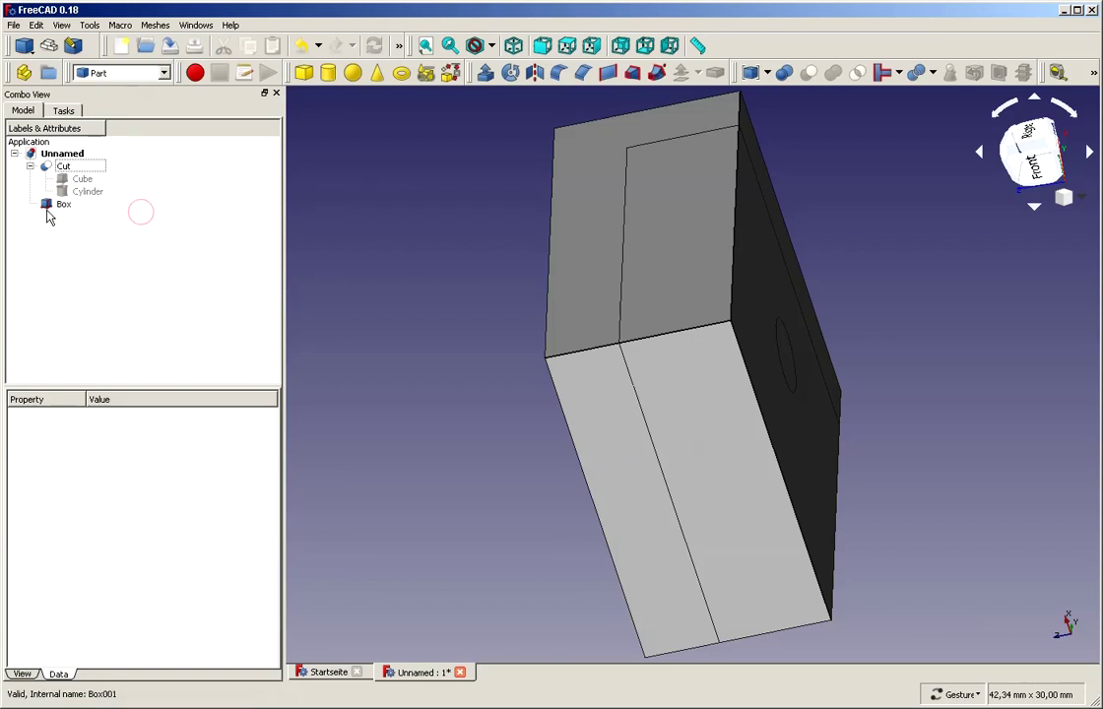
- Cut the new box out of the drilled block with a Boolean cut, leaving an L-shaped body
{"action": "left_click", "coordinate": [51, 206]}
{"action": "left_click", "coordinate": [61, 166]}
{"action": "left_click", "coordinate": [210, 153]}
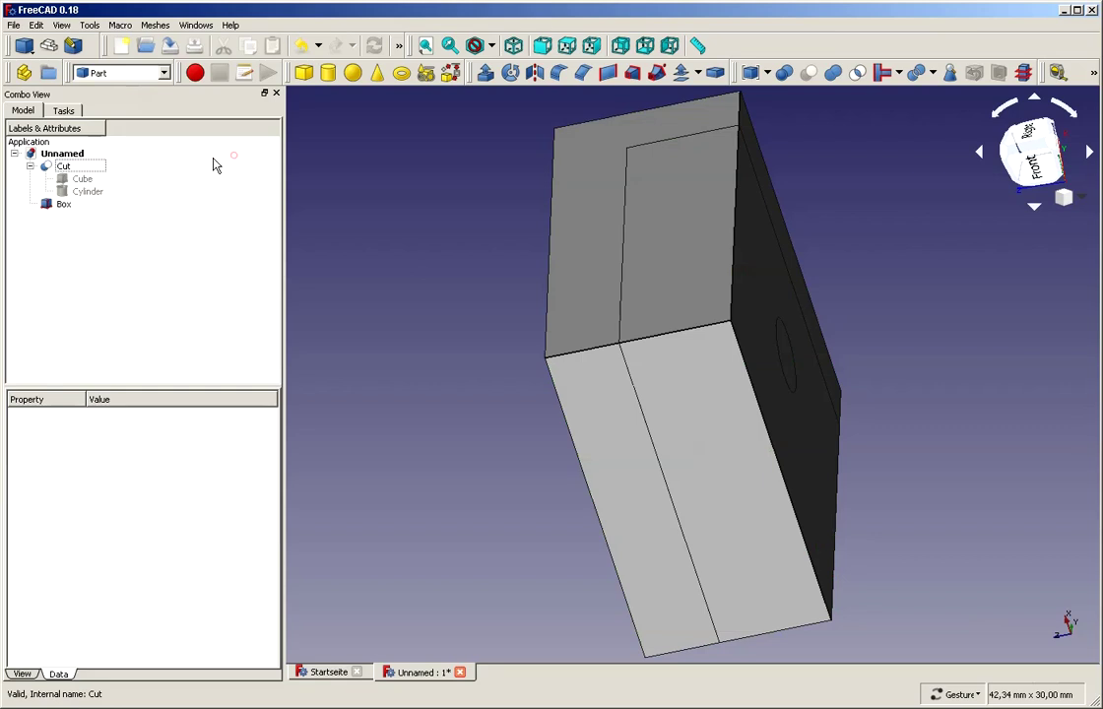
{"action": "left_click", "coordinate": [94, 166]}
{"action": "left_click", "coordinate": [63, 204], "text": "ctrl"}
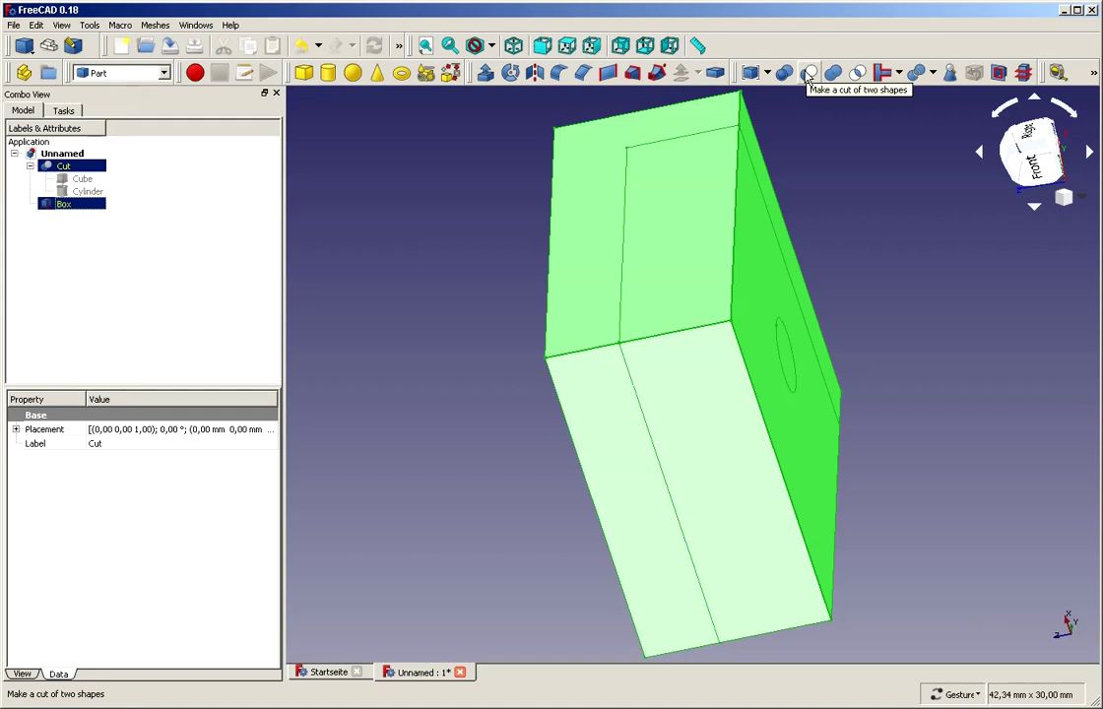
{"action": "left_click", "coordinate": [808, 75]}
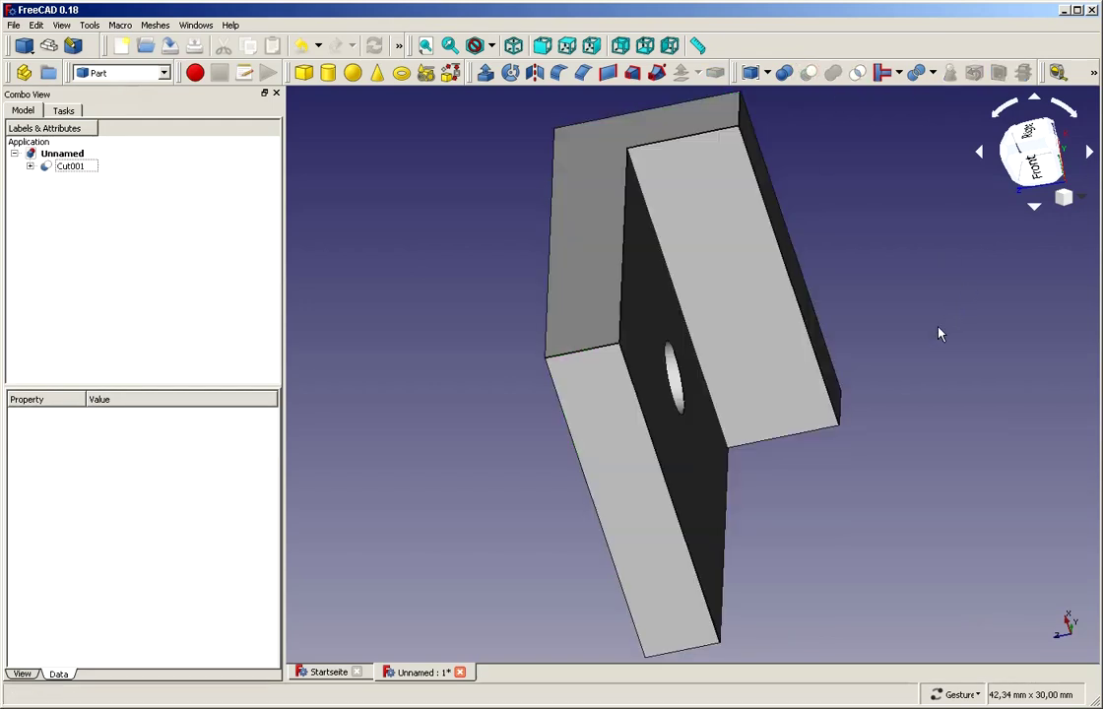
- Add another cube solid to the document beside the L-shaped body
{"action": "left_click_drag", "start_coordinate": [939, 334], "coordinate": [894, 331]}
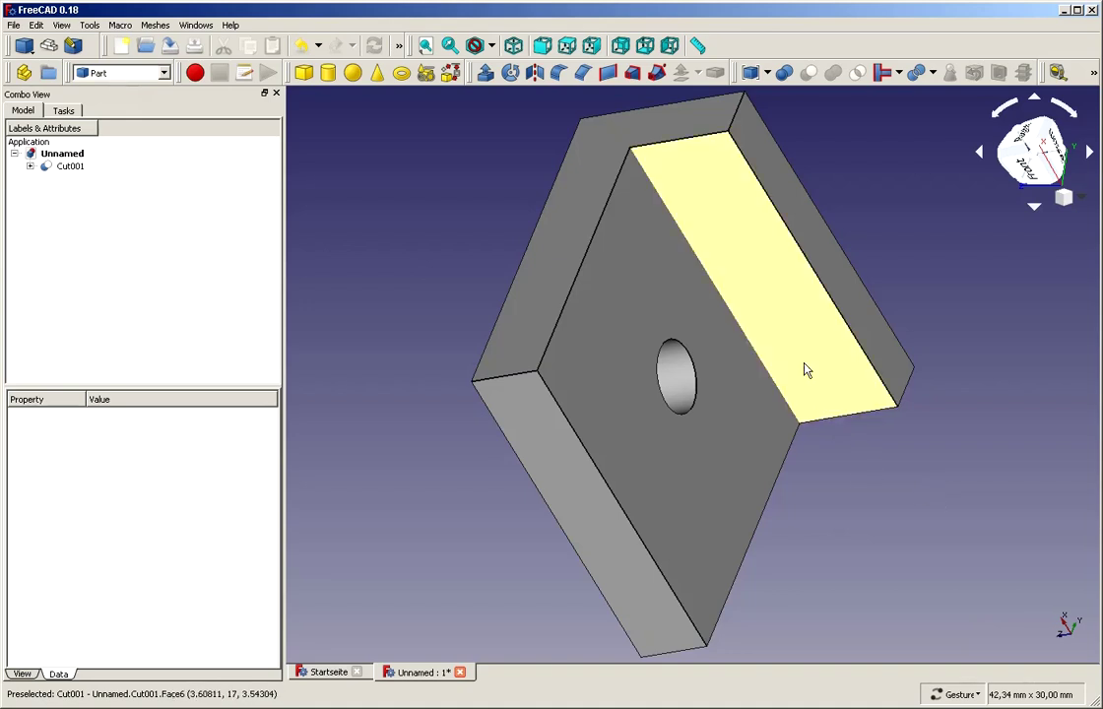
{"action": "left_click_drag", "start_coordinate": [871, 498], "coordinate": [882, 463]}
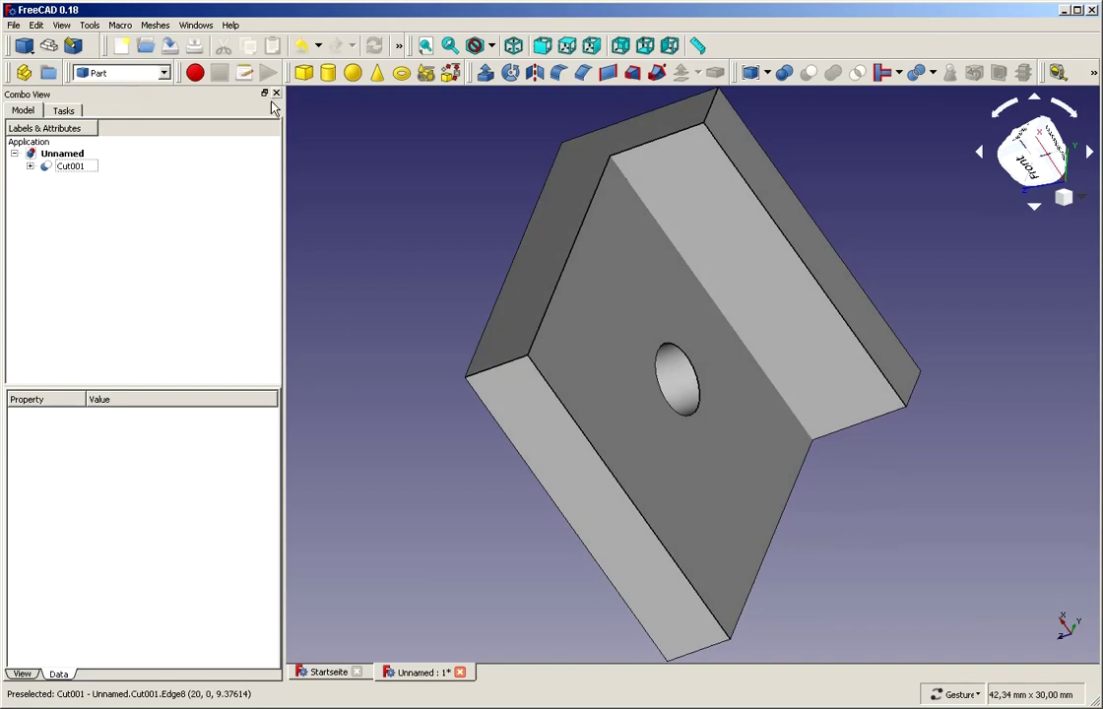
{"action": "left_click", "coordinate": [303, 75]}
{"action": "left_click_drag", "start_coordinate": [372, 356], "coordinate": [340, 449]}
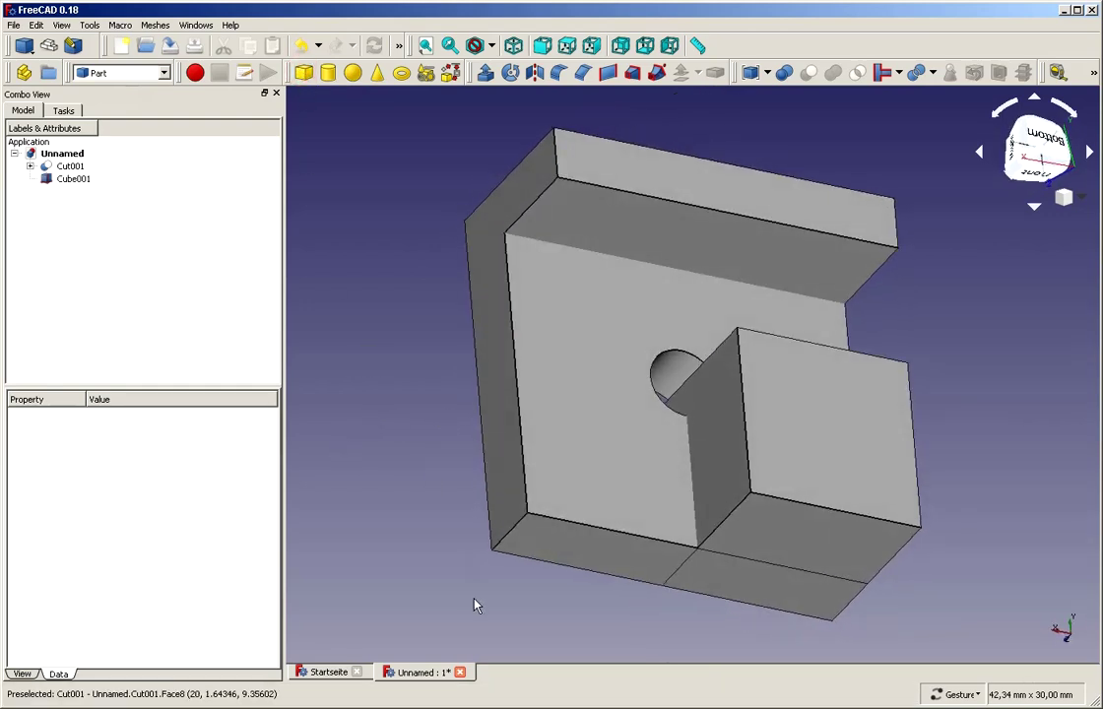
{"action": "left_click_drag", "start_coordinate": [475, 605], "coordinate": [489, 471]}
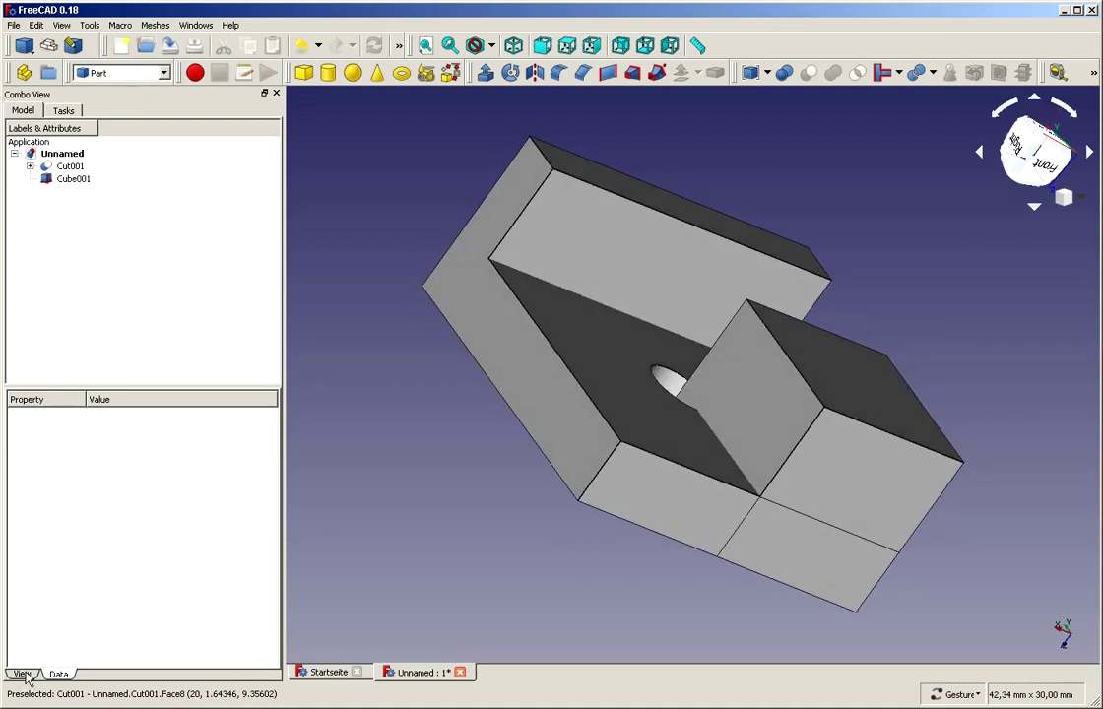
- Set the new cube's length to 20 mm, its width to 3 mm and its height to 3 mm
{"action": "left_click", "coordinate": [24, 675]}
{"action": "left_click", "coordinate": [71, 180]}
{"action": "left_click", "coordinate": [51, 675]}
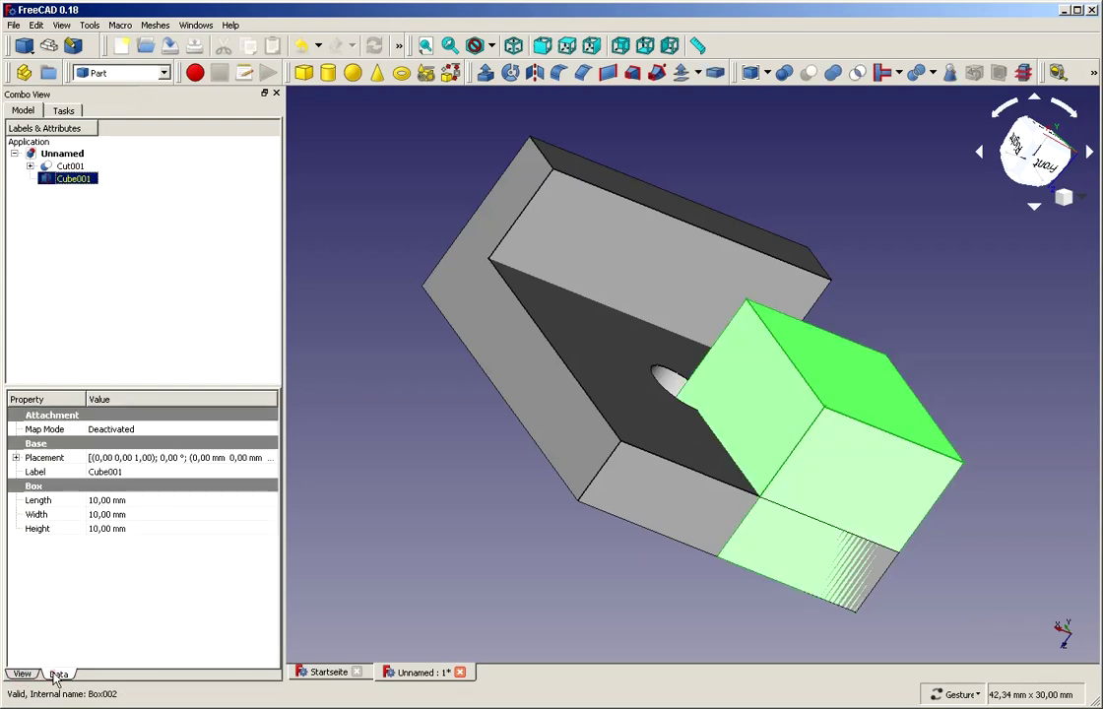
{"action": "left_click", "coordinate": [154, 501]}
{"action": "type", "text": "20"}
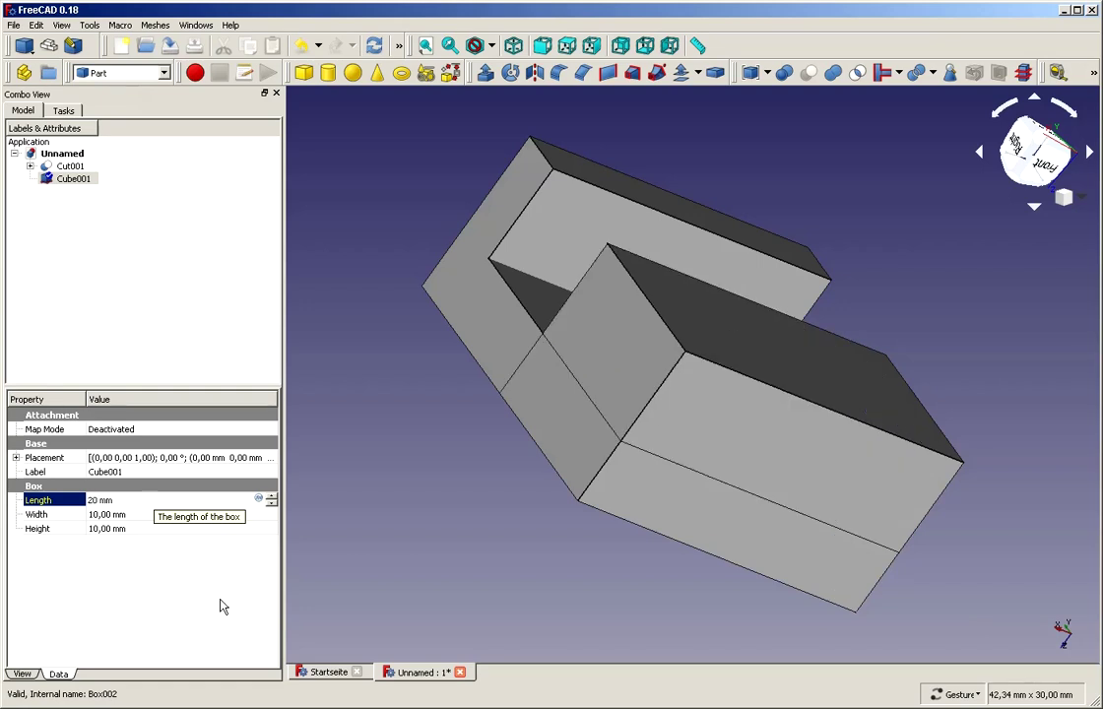
{"action": "left_click", "coordinate": [152, 515]}
{"action": "type", "text": "3"}
{"action": "key", "text": "Return"}
{"action": "left_click", "coordinate": [143, 524]}
{"action": "type", "text": "3"}
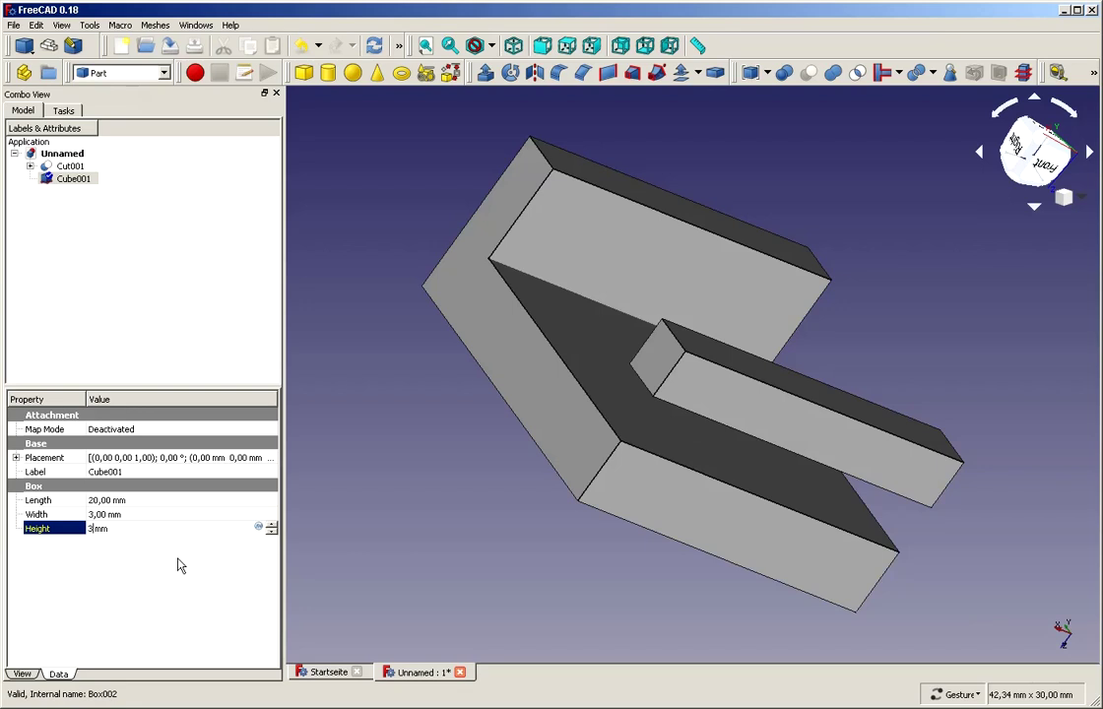
- Change the bar-shaped cube's width to 6 mm
{"action": "left_click", "coordinate": [148, 514]}
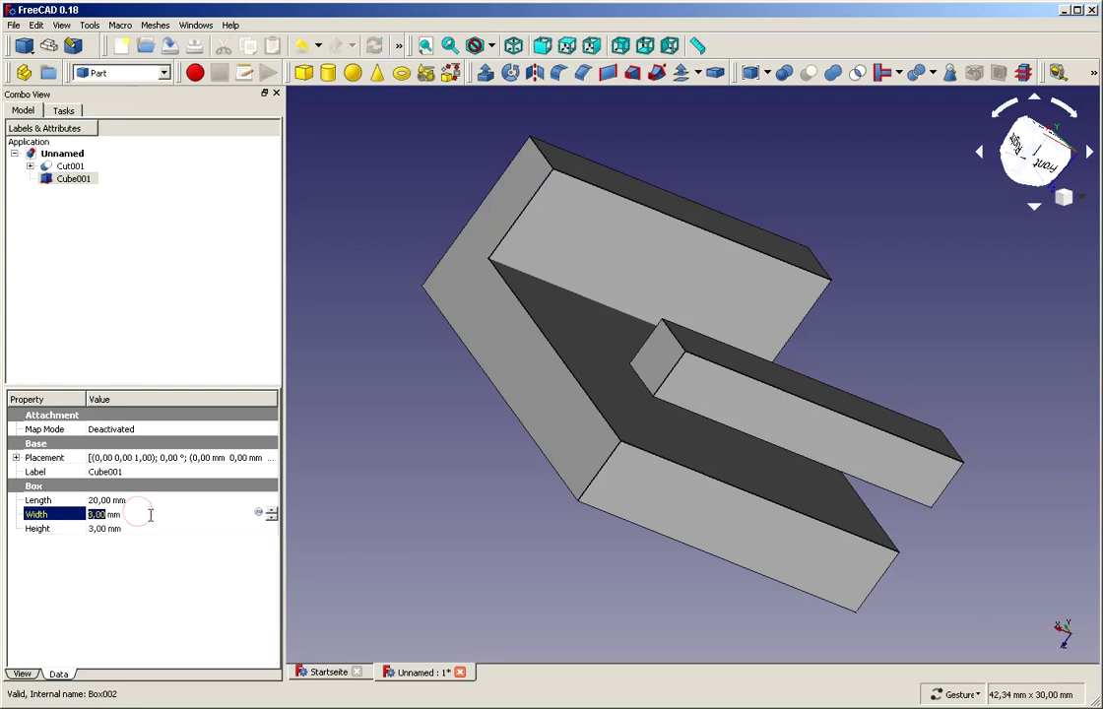
{"action": "type", "text": "6"}
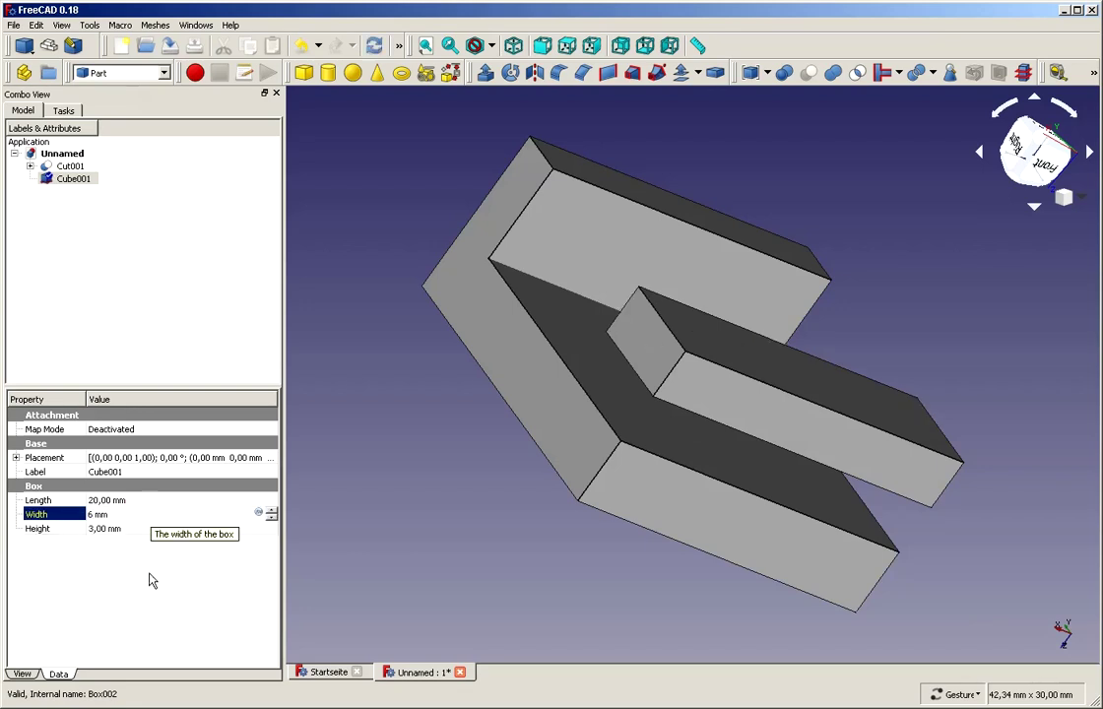
{"action": "left_click", "coordinate": [149, 566]}
- Transform the cube by moving it 3 mm along the Z axis onto the base plate
{"action": "left_click_drag", "start_coordinate": [634, 601], "coordinate": [729, 567]}
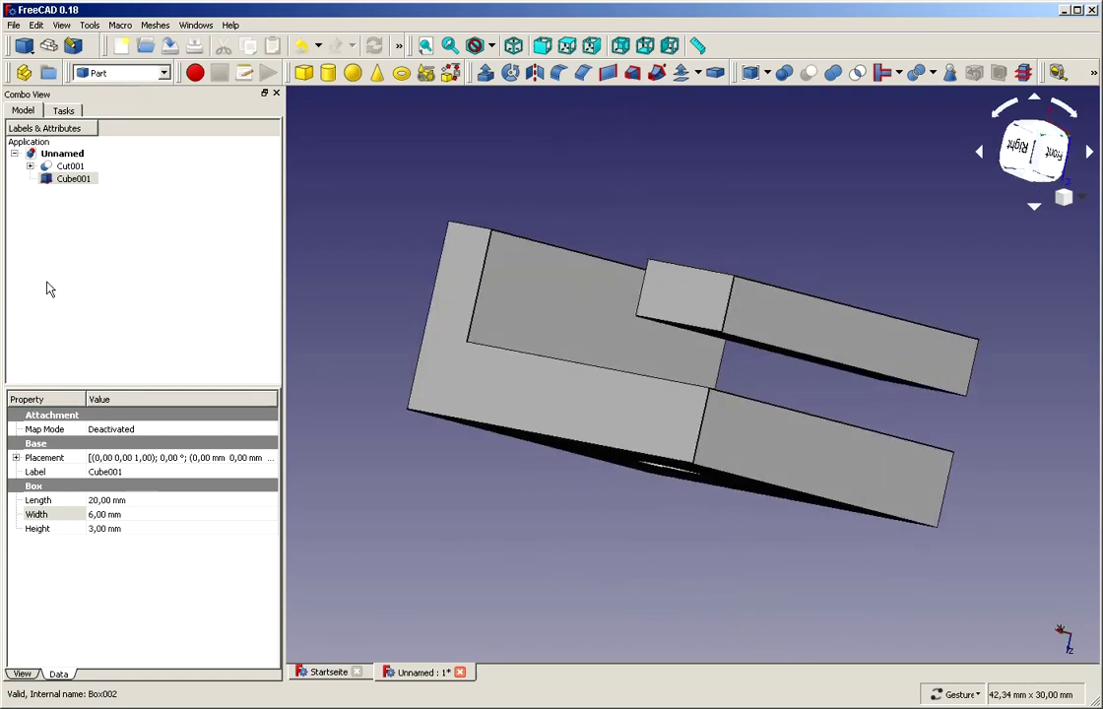
{"action": "double_click", "coordinate": [75, 185]}
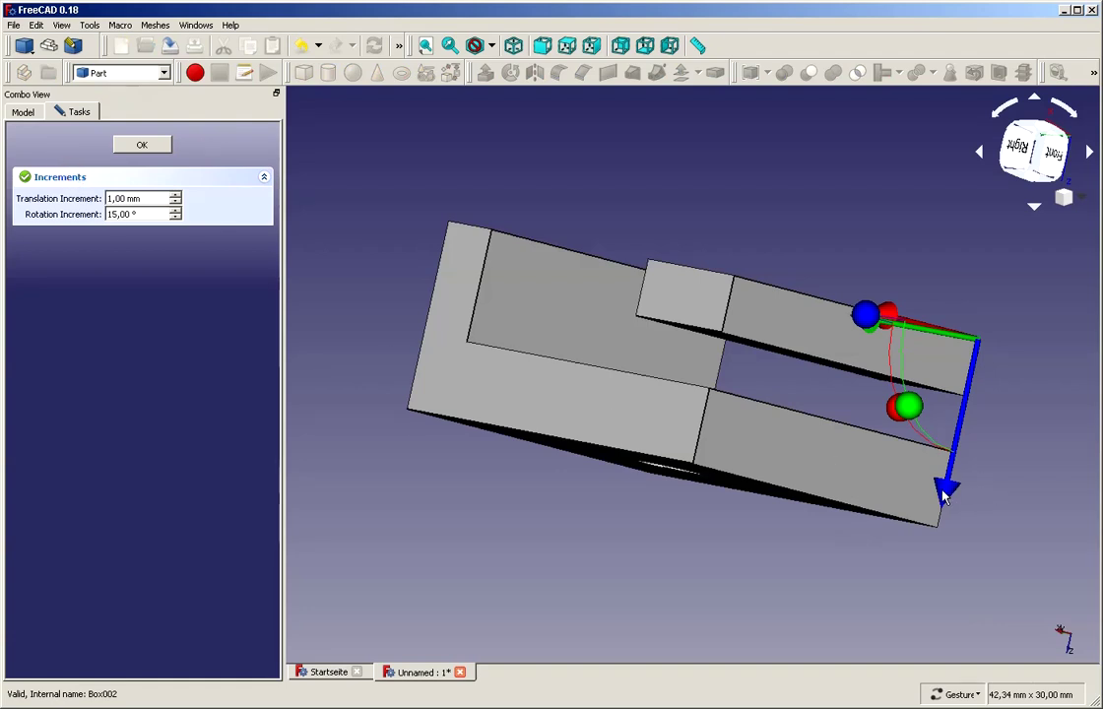
{"action": "left_click_drag", "start_coordinate": [942, 497], "coordinate": [931, 548]}
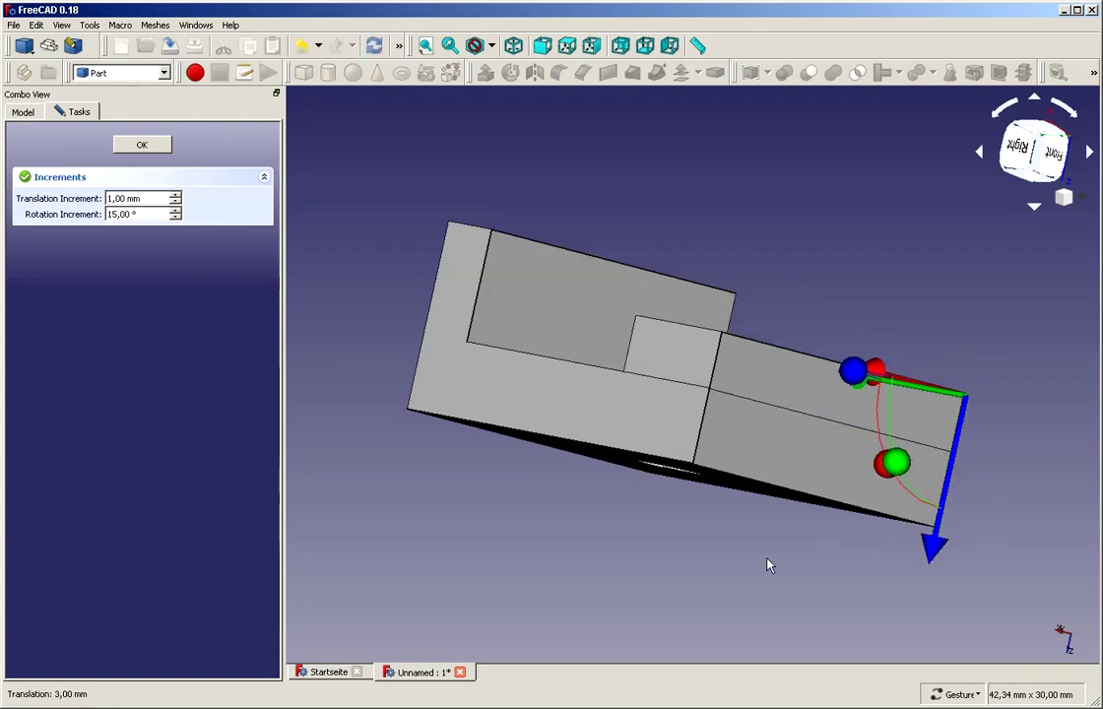
- Move the cube along the Y axis into the inner corner so it partly overlaps the upright wall, and finish the transform
{"action": "key", "text": "0"}
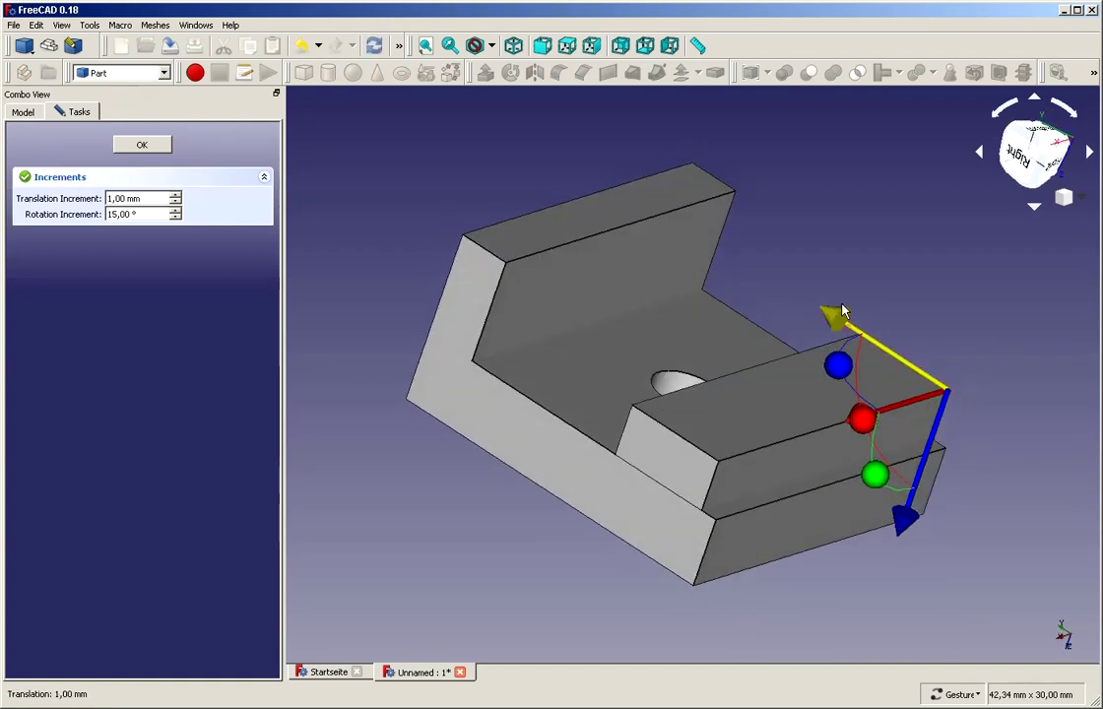
{"action": "left_click_drag", "start_coordinate": [825, 294], "coordinate": [658, 197]}
{"action": "left_click_drag", "start_coordinate": [887, 278], "coordinate": [909, 295]}
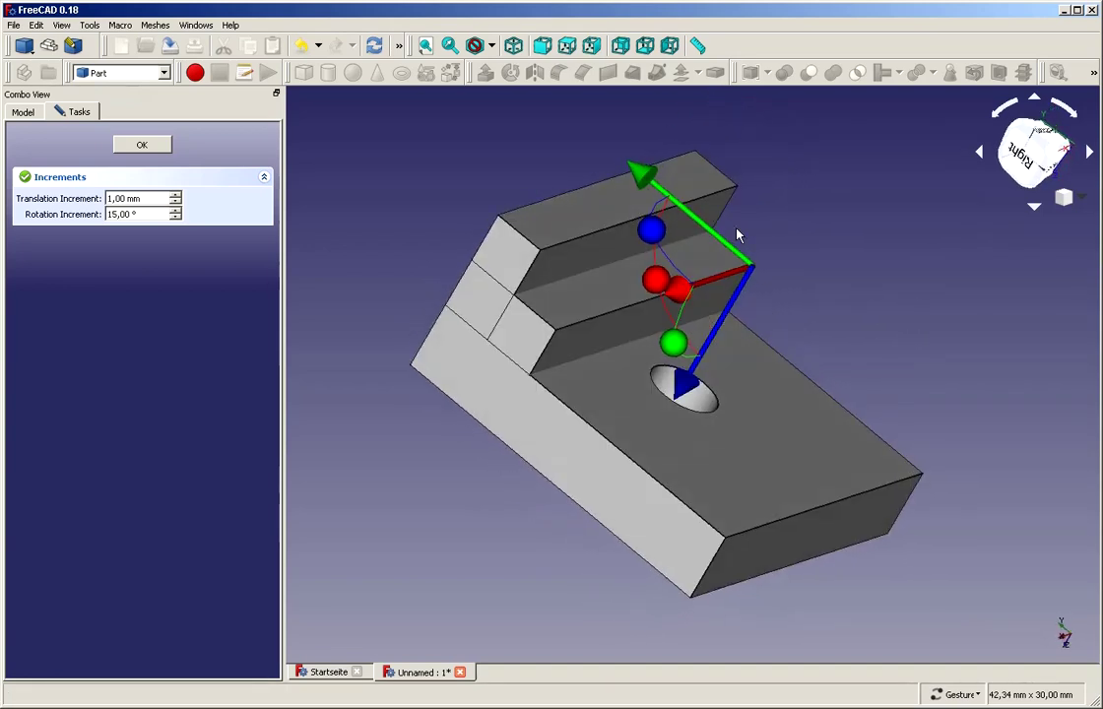
{"action": "left_click_drag", "start_coordinate": [639, 175], "coordinate": [652, 190]}
{"action": "left_click_drag", "start_coordinate": [865, 259], "coordinate": [913, 280]}
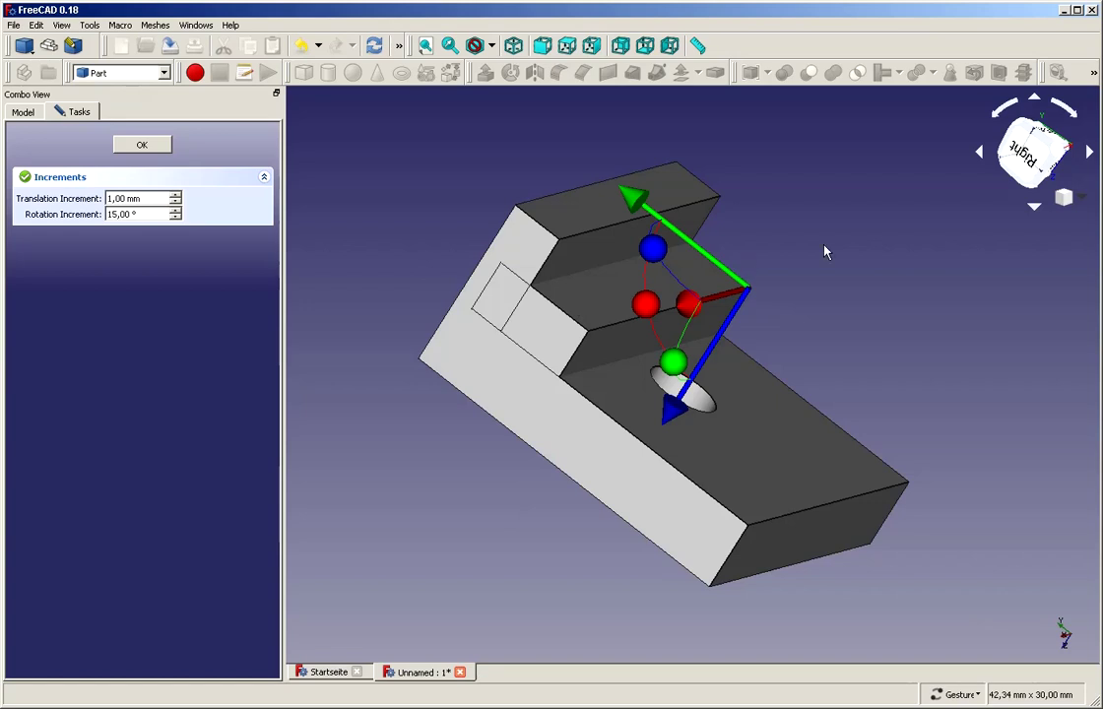
{"action": "left_click", "coordinate": [139, 145]}
- Fuse the L-shaped body Cut001 and Cube001 into one solid with a Boolean union
{"action": "left_click", "coordinate": [67, 165]}
{"action": "left_click", "coordinate": [74, 178], "text": "ctrl"}
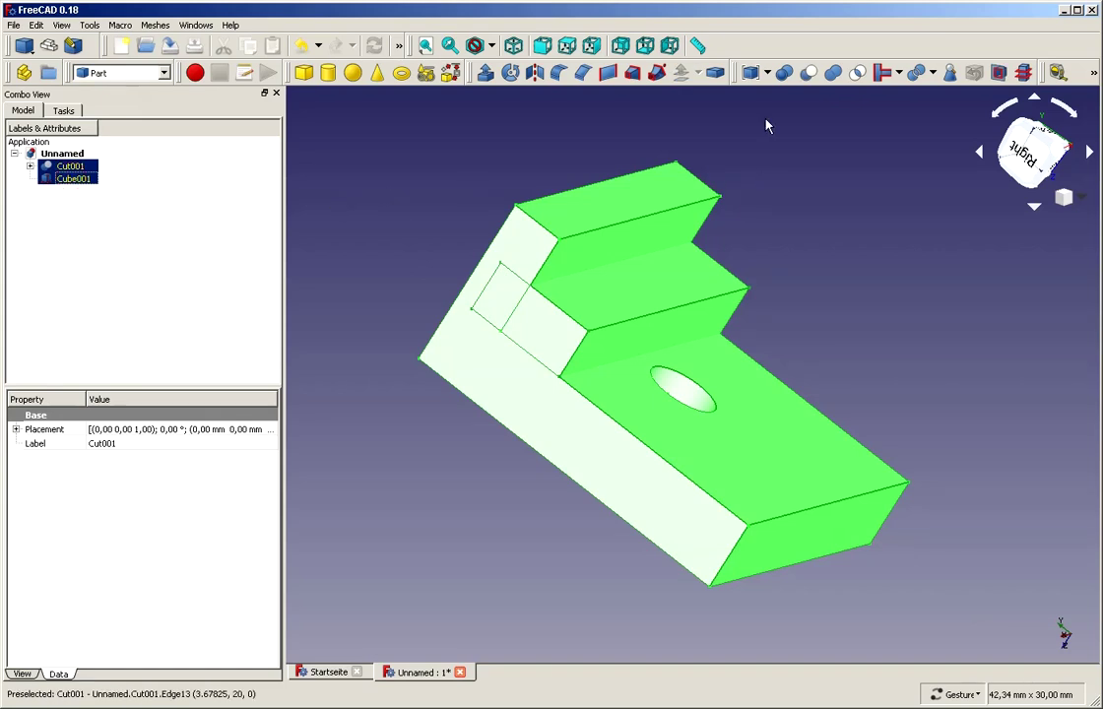
{"action": "left_click", "coordinate": [783, 74]}
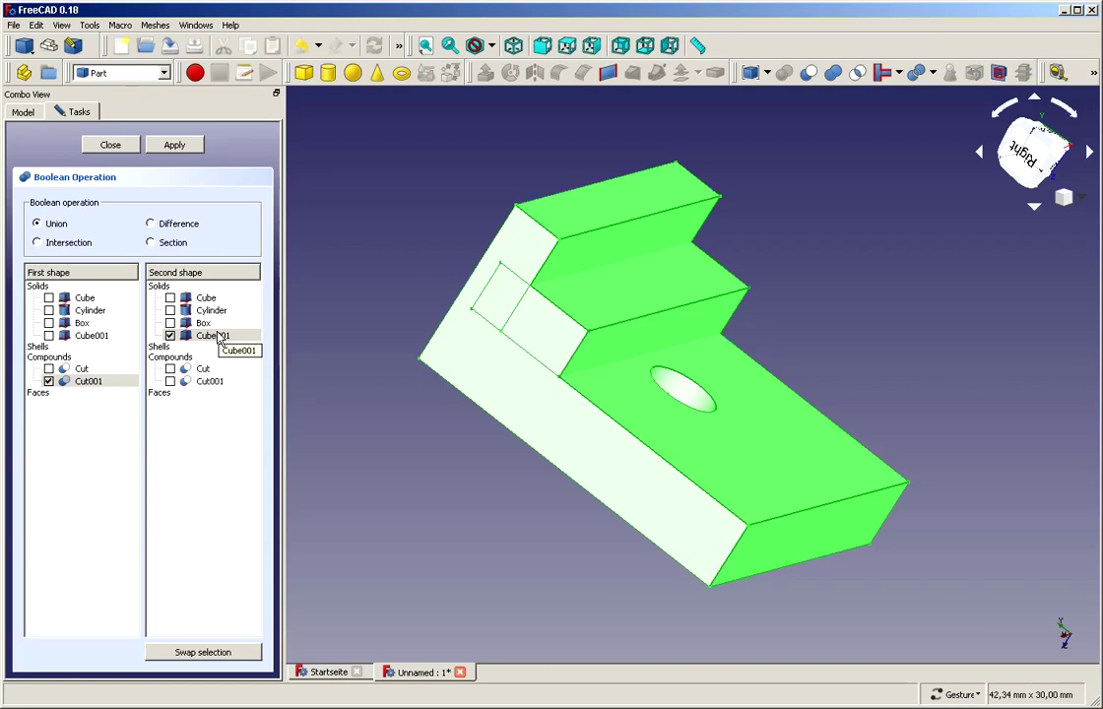
{"action": "left_click", "coordinate": [175, 145]}
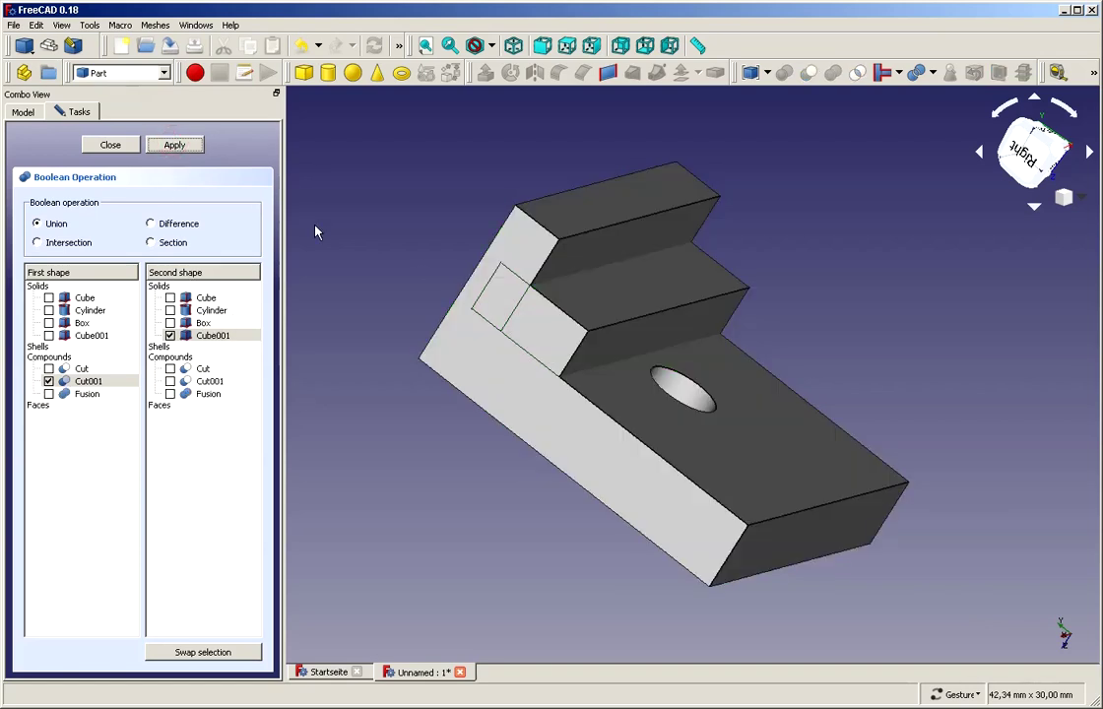
{"action": "left_click", "coordinate": [132, 148]}
- Select the fused body to check its properties, and expand it in the model tree to view its components
{"action": "left_click", "coordinate": [338, 194]}
{"action": "left_click", "coordinate": [67, 166]}
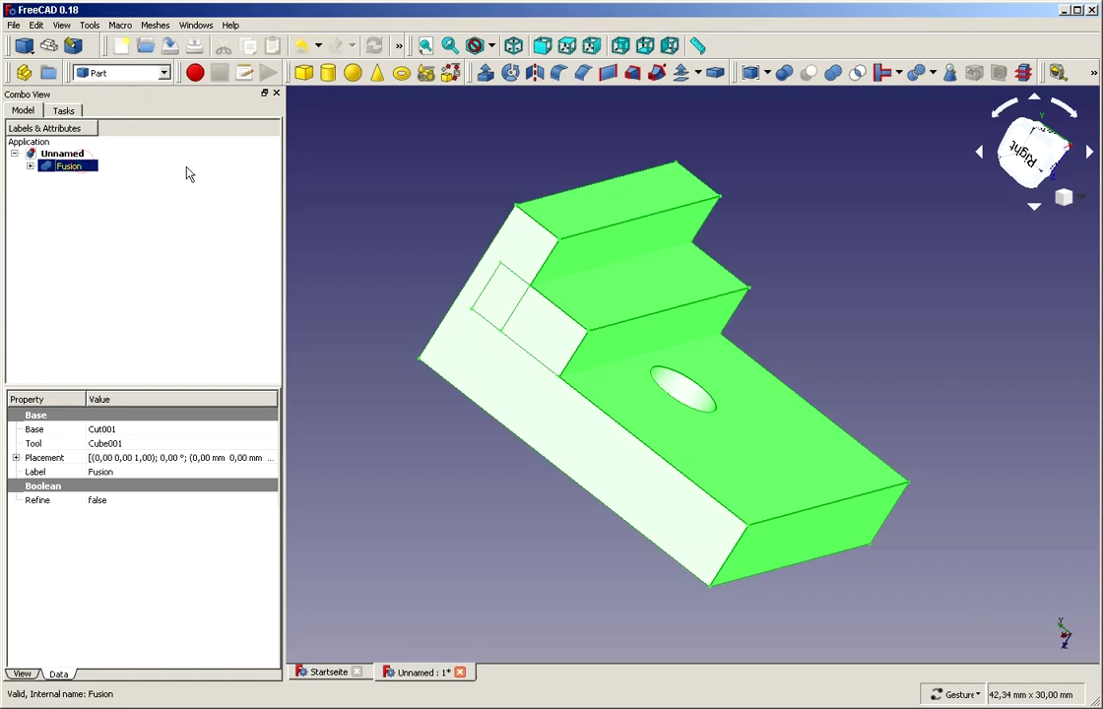
{"action": "left_click", "coordinate": [185, 166]}
{"action": "left_click", "coordinate": [30, 165]}
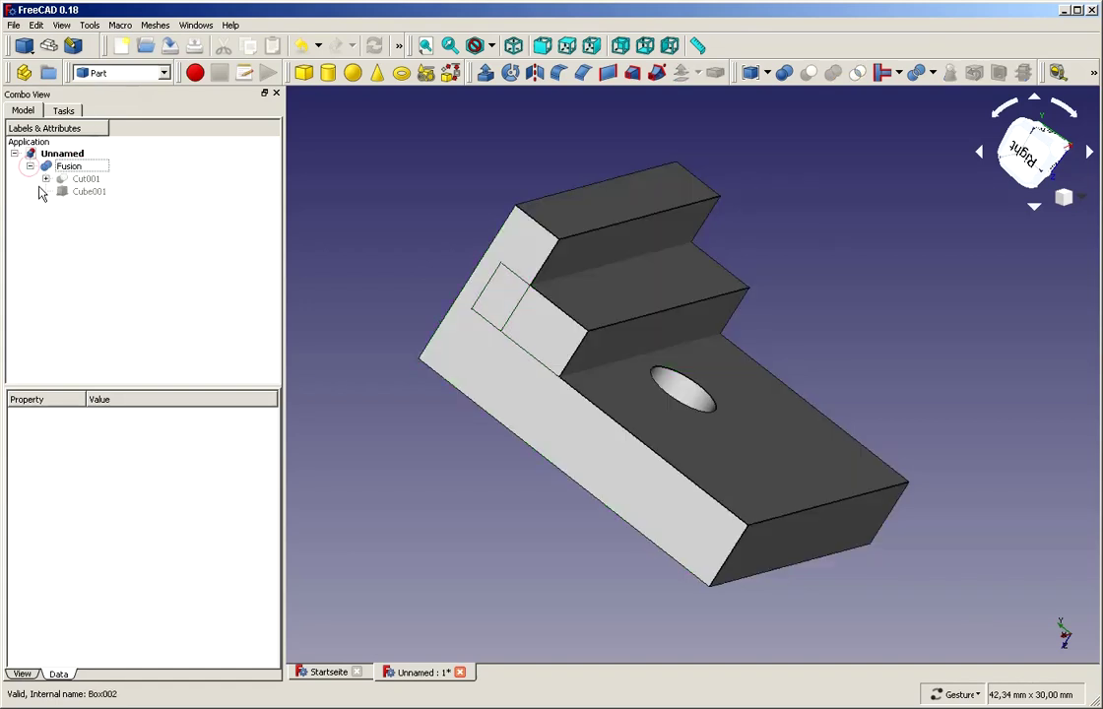
- Expand the fused body's Cut001 and Cut branches in the model tree, and hide the fused body
{"action": "left_click", "coordinate": [45, 179]}
{"action": "left_click", "coordinate": [61, 191]}
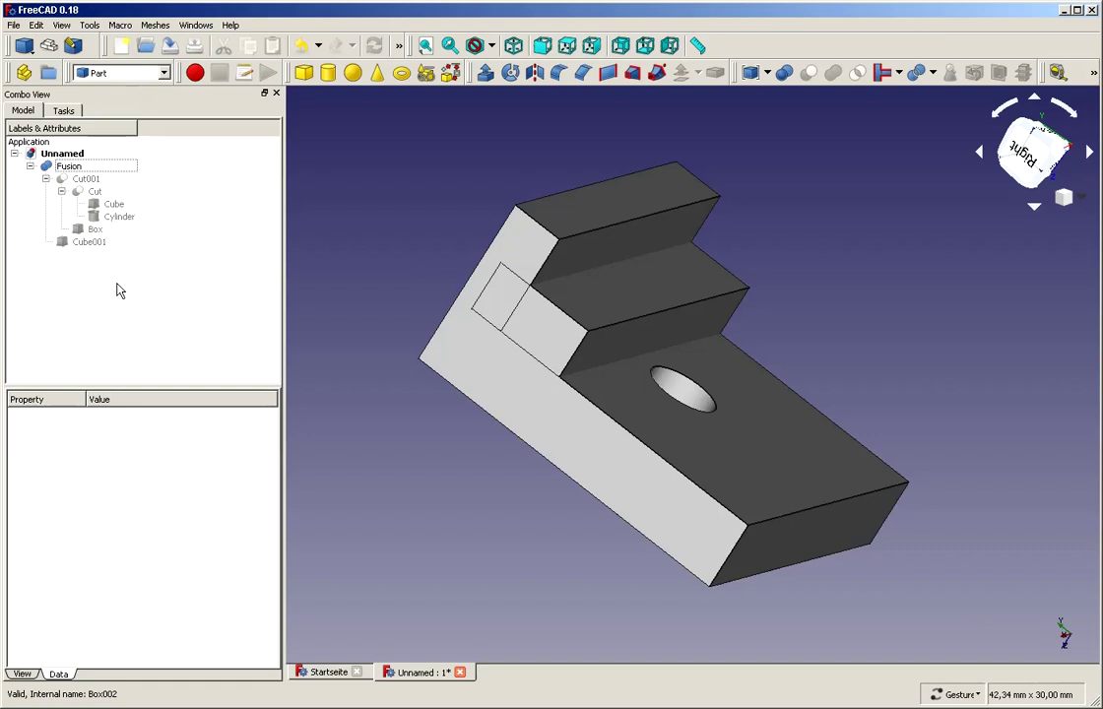
{"action": "left_click", "coordinate": [67, 165]}
{"action": "key", "text": "space"}
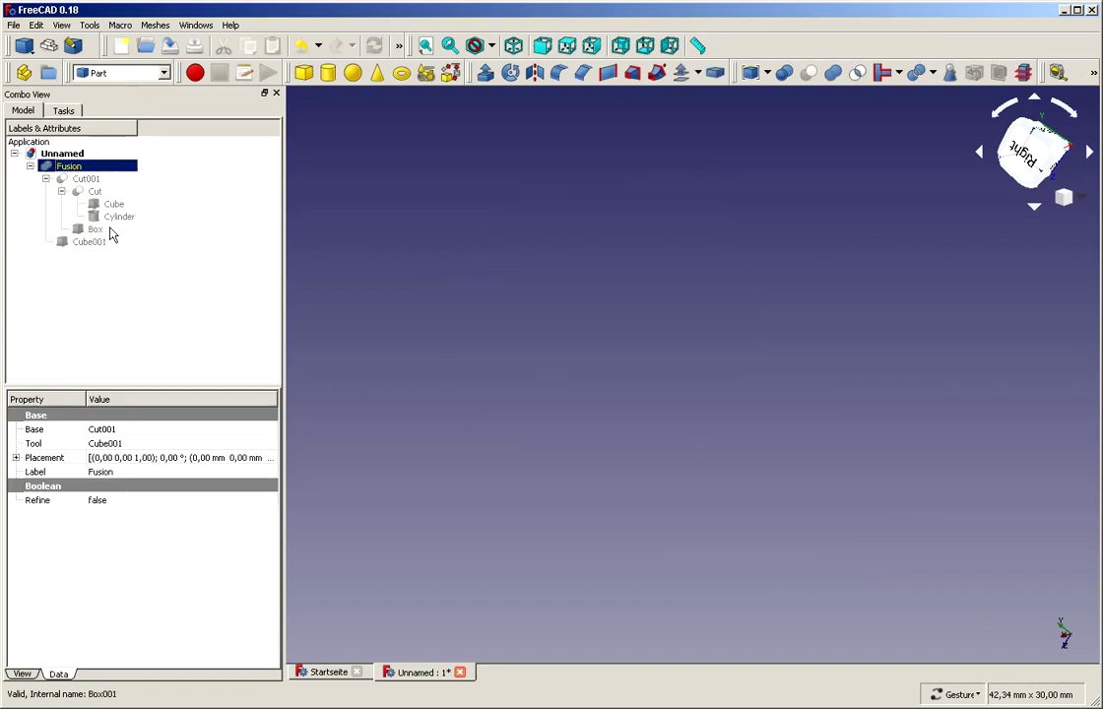
- Show and hide Cube, Cylinder and Cut one after another to review how the plate with the hole is built
{"action": "left_click", "coordinate": [116, 216]}
{"action": "left_click", "coordinate": [113, 203]}
{"action": "key", "text": "space"}
{"action": "key", "text": "space"}
{"action": "left_click", "coordinate": [116, 217]}
{"action": "key", "text": "space"}
{"action": "key", "text": "space"}
{"action": "left_click", "coordinate": [98, 191]}
{"action": "key", "text": "space"}
{"action": "key", "text": "space"}
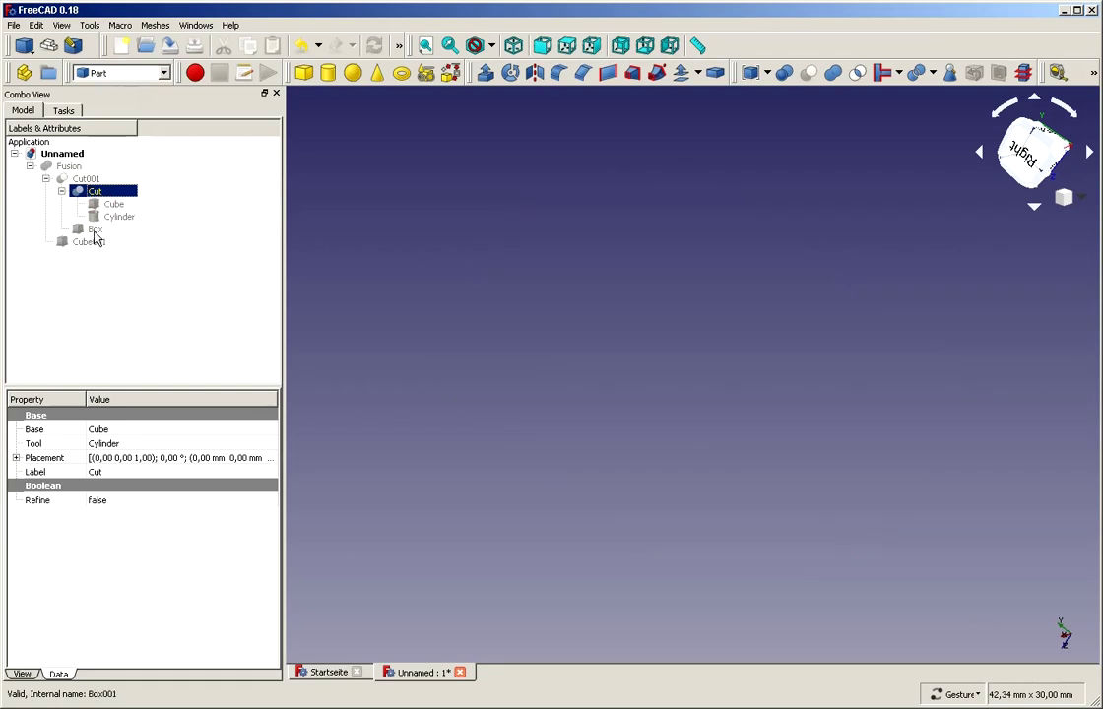
- Show Box with Cut001, then hide Box and show Cube001 to review the remaining components of the fused body
{"action": "left_click", "coordinate": [94, 230]}
{"action": "key", "text": "space"}
{"action": "left_click", "coordinate": [98, 182]}
{"action": "key", "text": "space"}
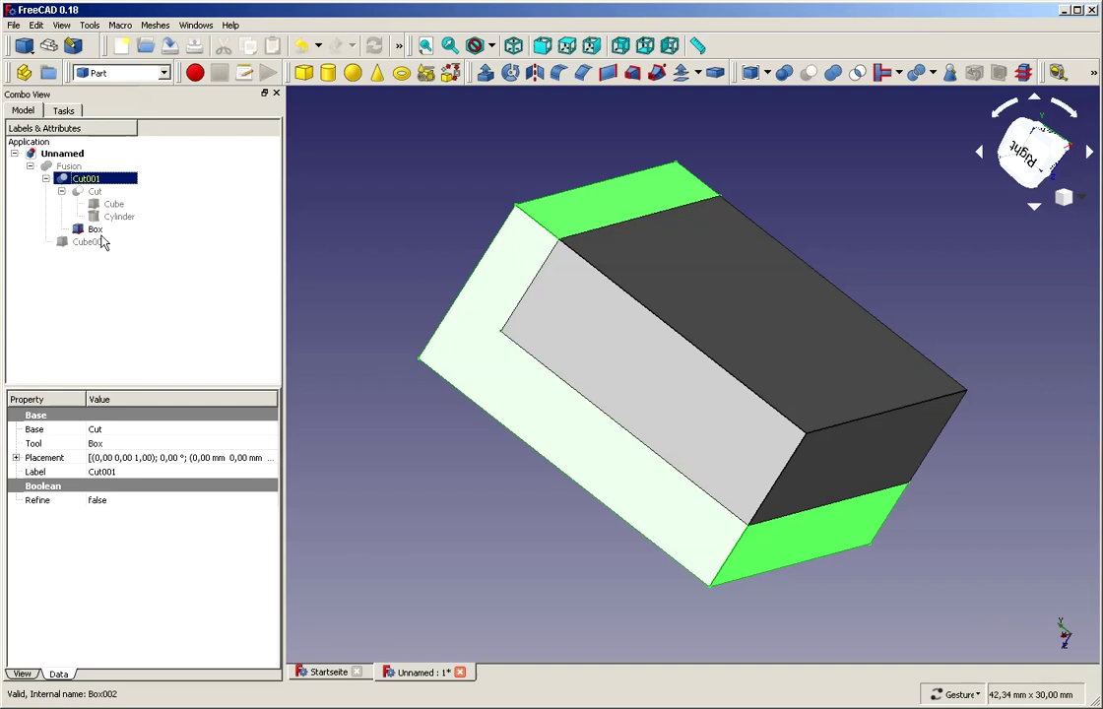
{"action": "left_click", "coordinate": [69, 166]}
{"action": "left_click", "coordinate": [89, 242]}
{"action": "key", "text": "space"}
{"action": "left_click", "coordinate": [94, 229]}
{"action": "left_click", "coordinate": [135, 276]}
{"action": "mouse_move", "coordinate": [465, 444]}
{"action": "left_mouse_down"}
{"action": "mouse_move", "coordinate": [445, 454]}
{"action": "mouse_move", "coordinate": [483, 453]}
{"action": "left_mouse_up"}
{"action": "left_click", "coordinate": [91, 242]}
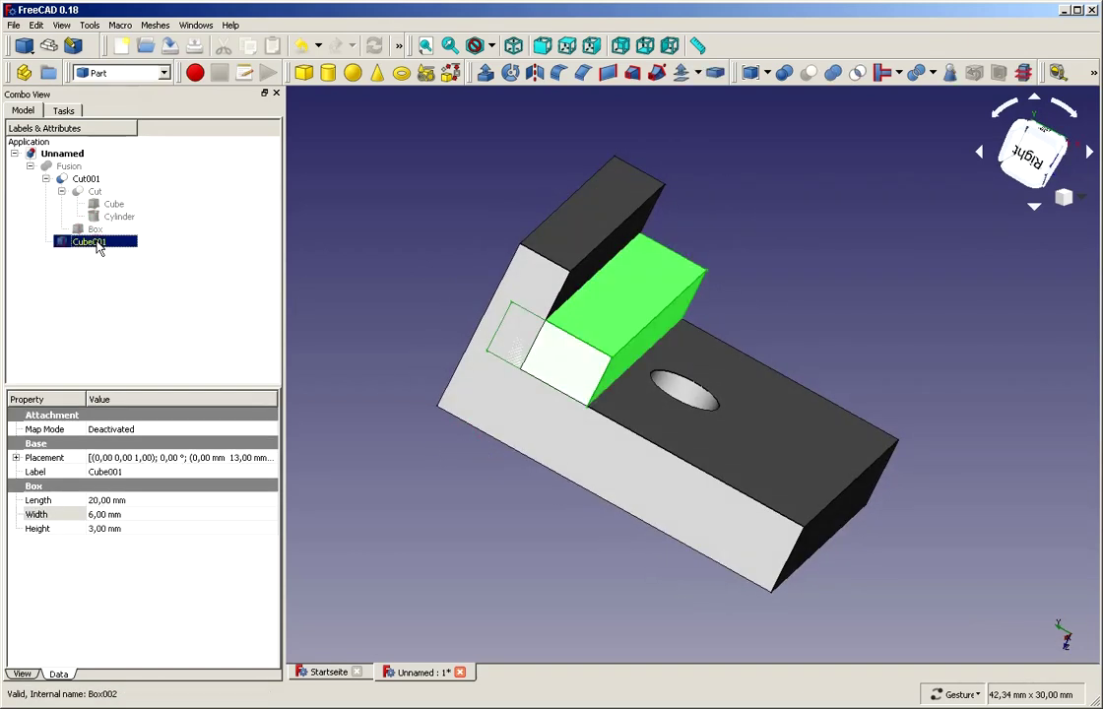
- Switch to the Mesh Design workbench, and show and select the fused body in place of its components
{"action": "left_click", "coordinate": [59, 167]}
{"action": "left_click", "coordinate": [120, 73]}
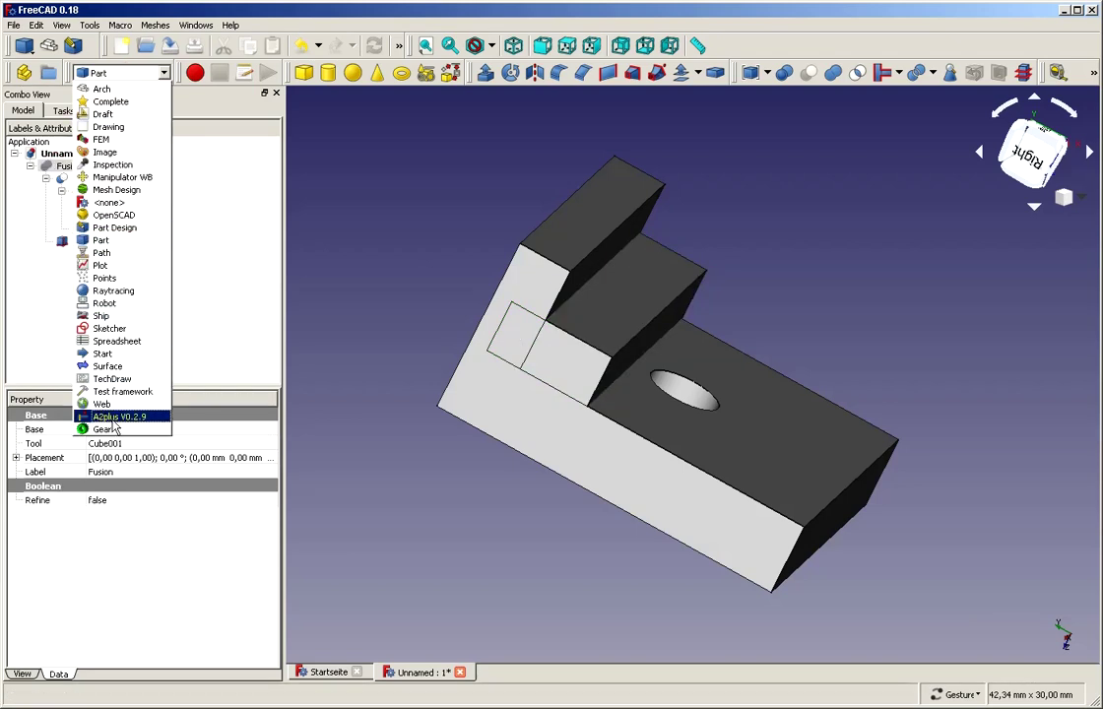
{"action": "left_click", "coordinate": [126, 196]}
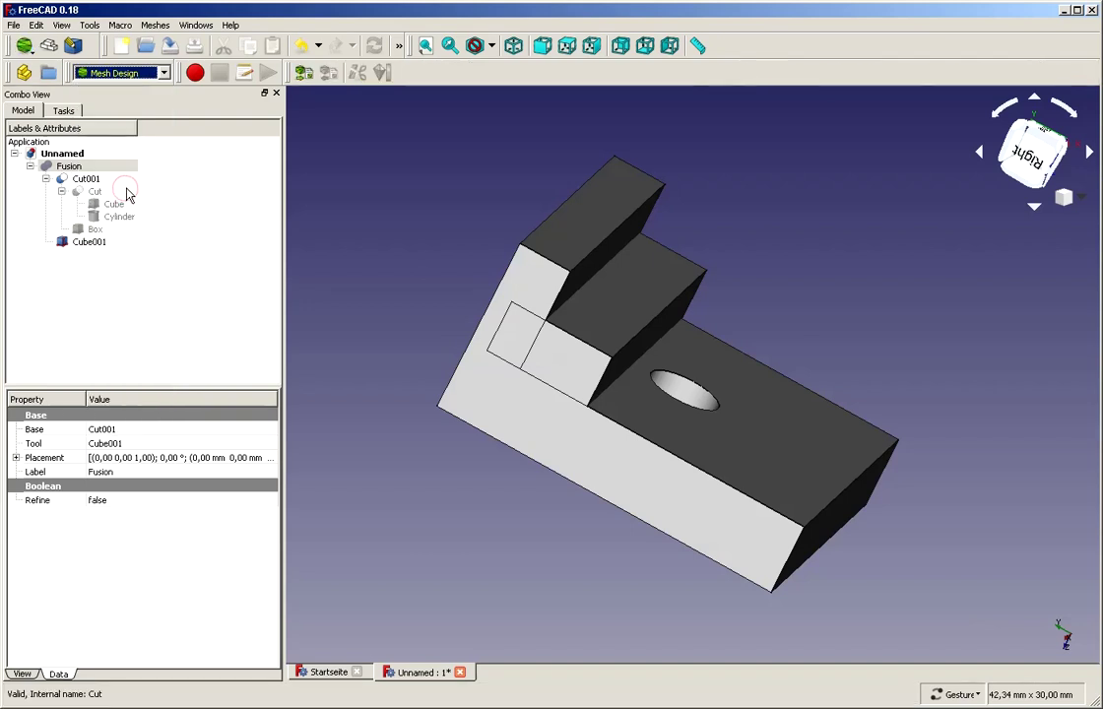
{"action": "left_click", "coordinate": [65, 166]}
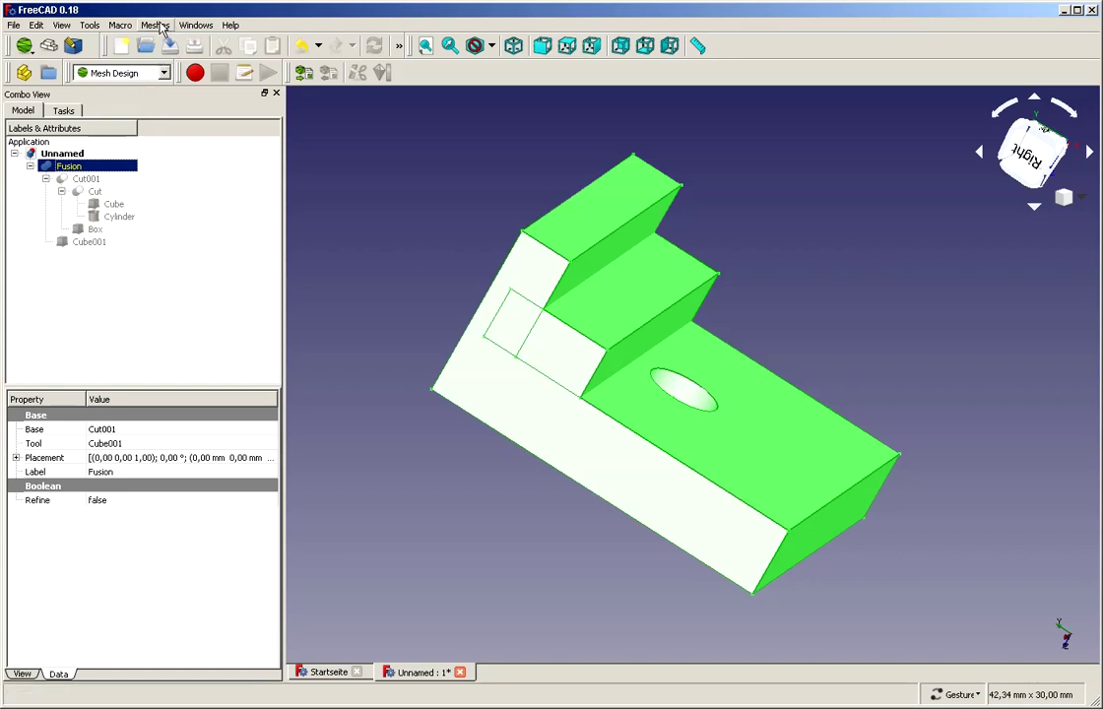
- Create a mesh from the fused body's shape using the Standard meshing option
{"action": "left_click", "coordinate": [155, 24]}
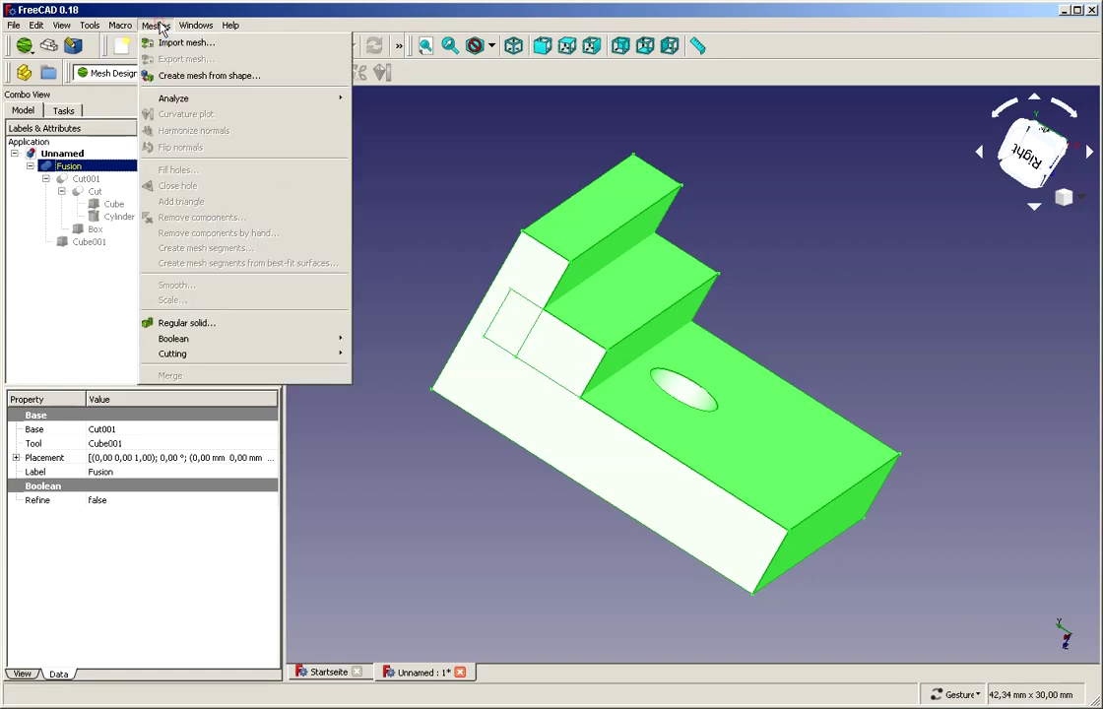
{"action": "left_click", "coordinate": [191, 75]}
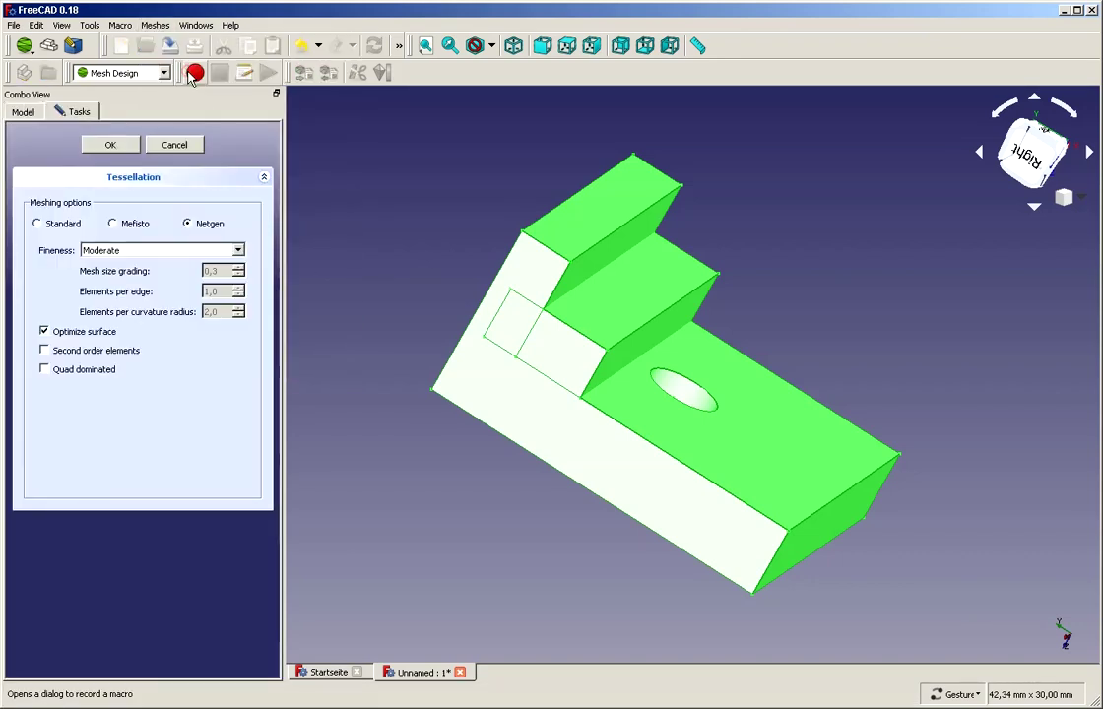
{"action": "left_click", "coordinate": [55, 225]}
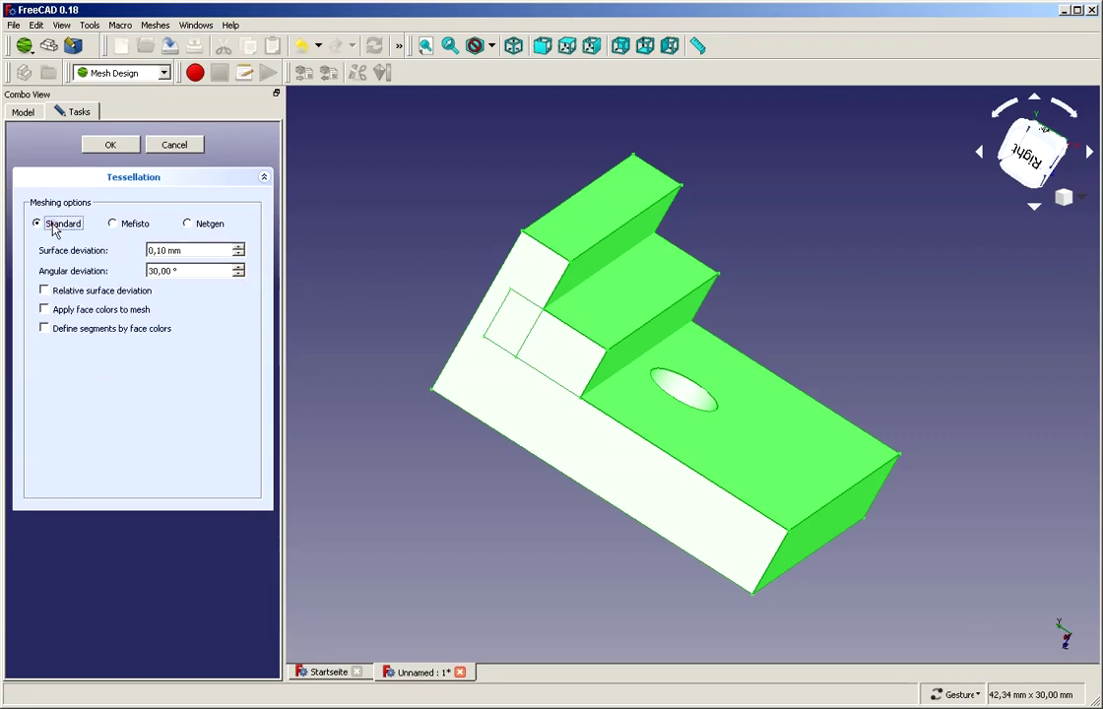
{"action": "left_click", "coordinate": [107, 146]}
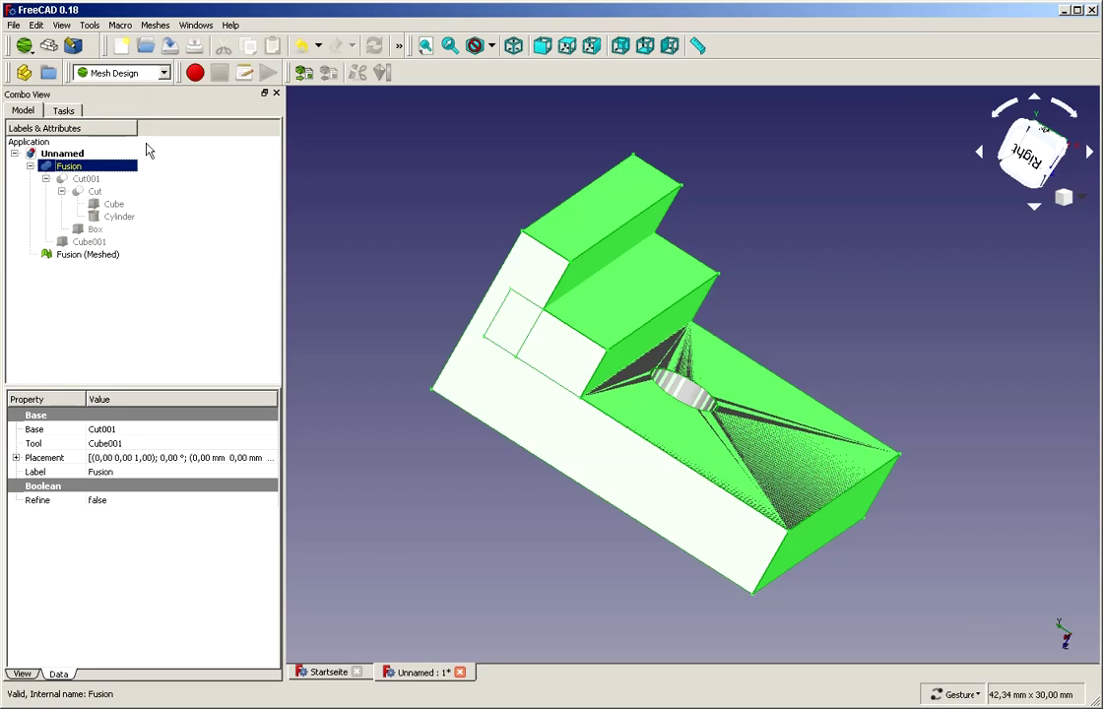
{"action": "left_click", "coordinate": [145, 142]}
- Hide the original fused solid and toggle the meshed copy's visibility to inspect it on its own
{"action": "left_click", "coordinate": [95, 166]}
{"action": "key", "text": "space"}
{"action": "left_click", "coordinate": [192, 278]}
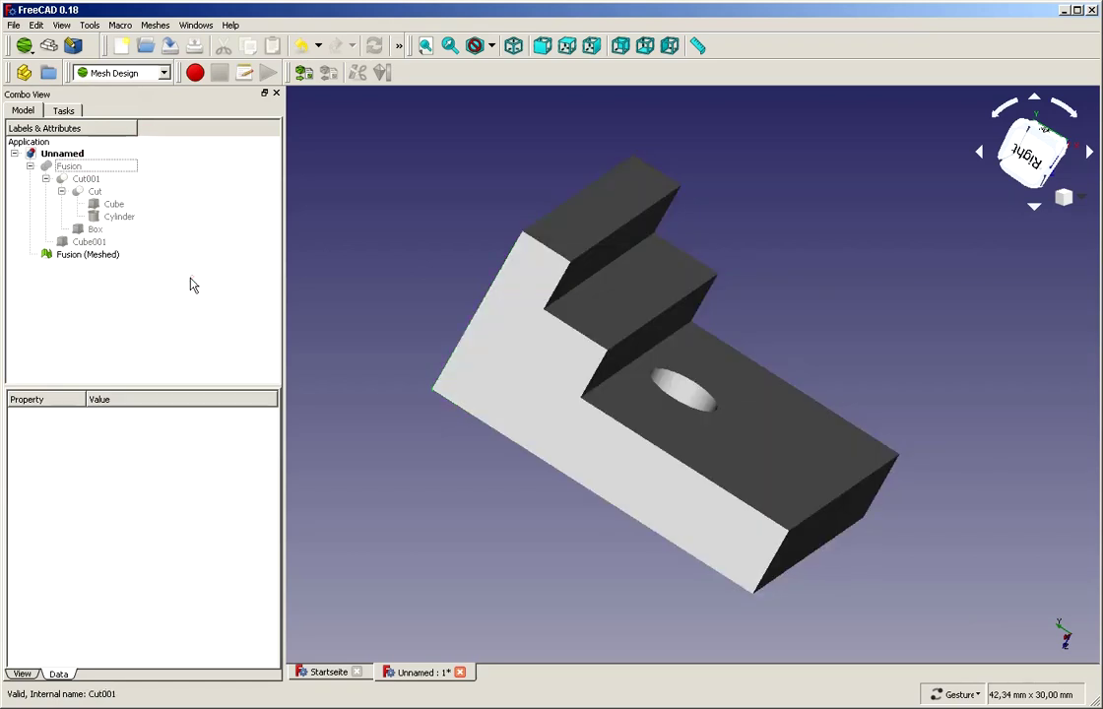
{"action": "left_click", "coordinate": [102, 266]}
{"action": "left_click", "coordinate": [71, 258]}
{"action": "key", "text": "space"}
{"action": "key", "text": "space"}
{"action": "left_click_drag", "start_coordinate": [526, 483], "coordinate": [484, 503]}
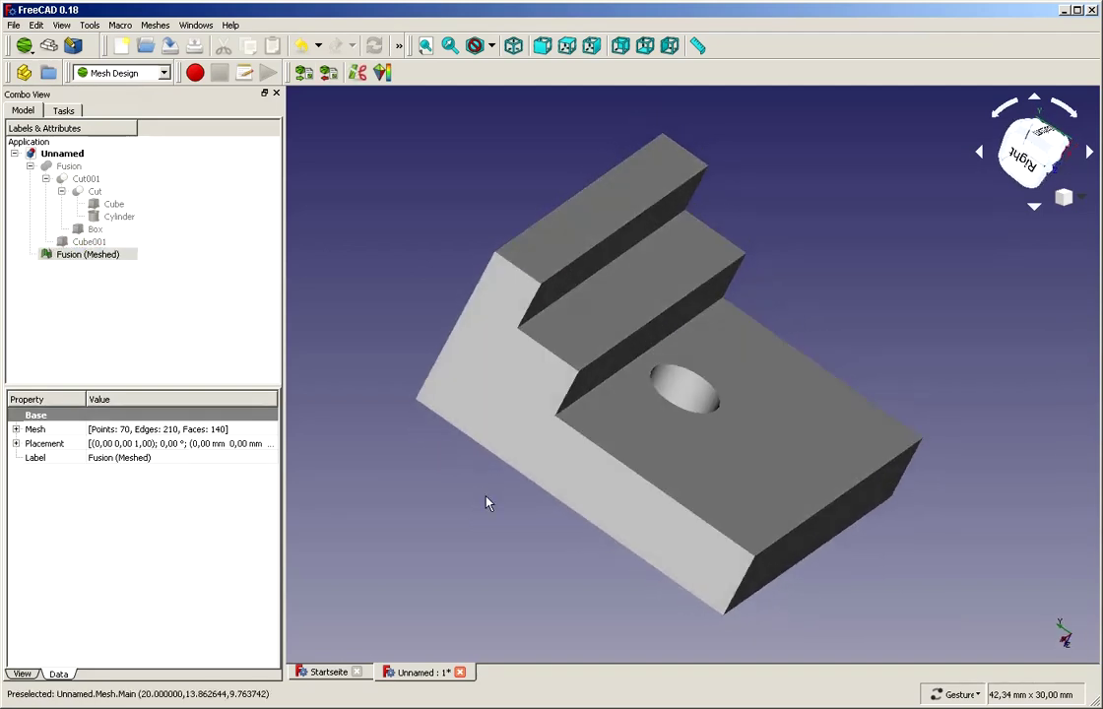
- Export the meshed body to the 3dModels folder, overwriting the existing file Cut002 (Meshed).stl
{"action": "right_click", "coordinate": [105, 262]}
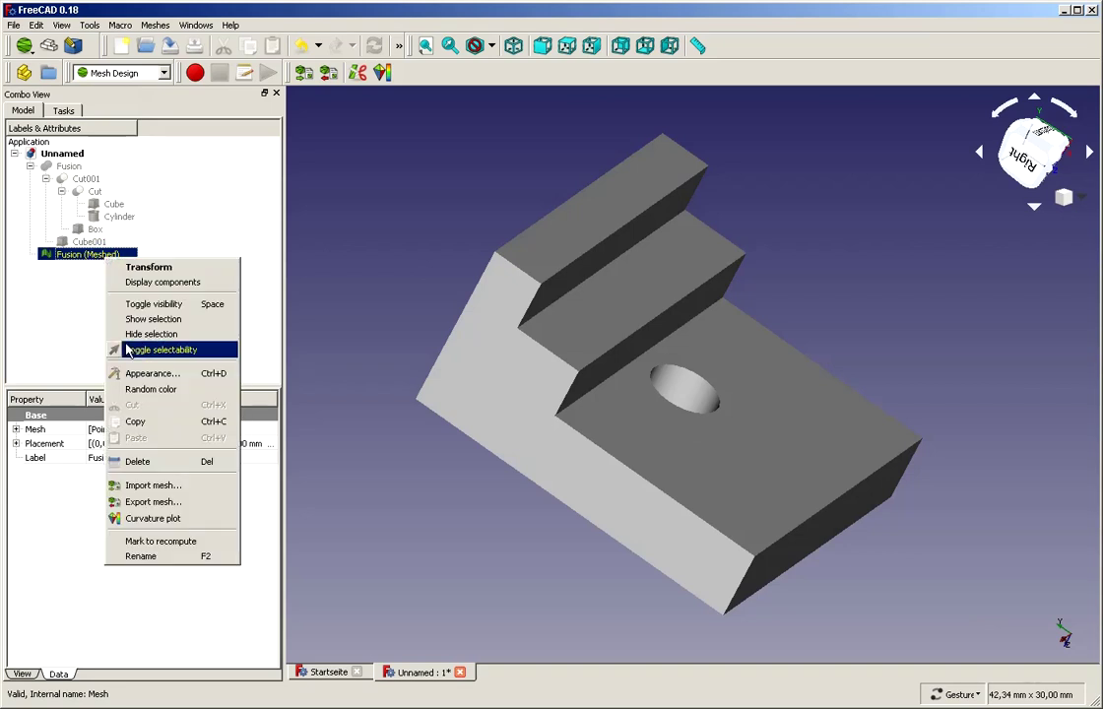
{"action": "left_click", "coordinate": [154, 503]}
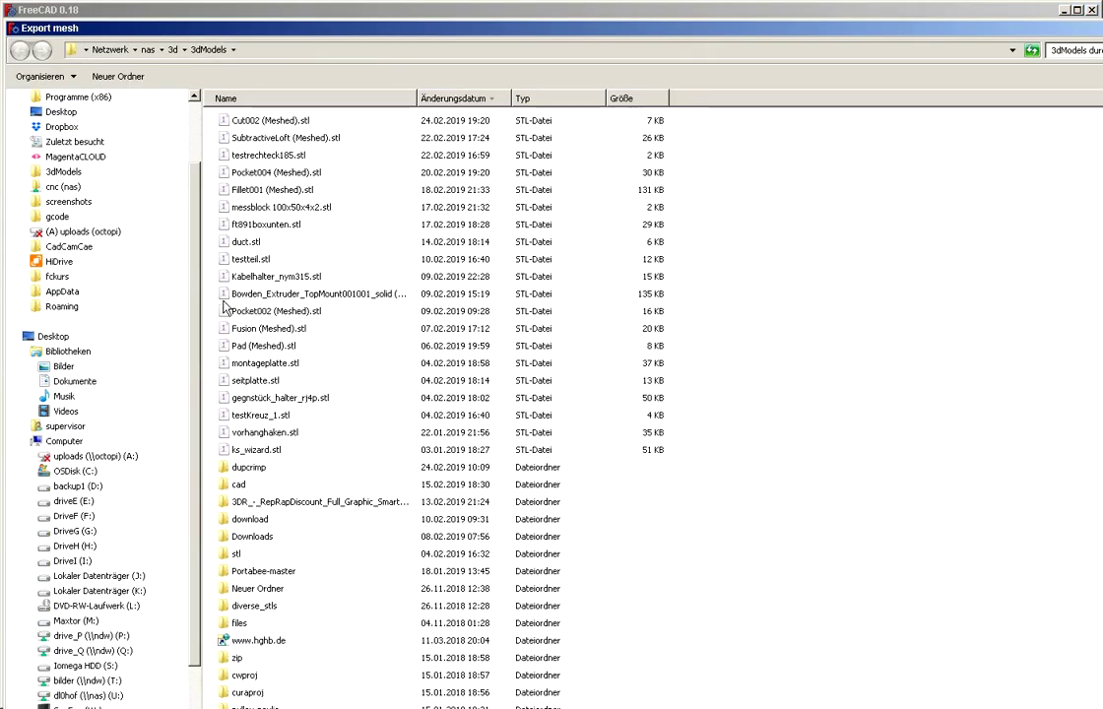
{"action": "left_click", "coordinate": [311, 123]}
{"action": "double_click", "coordinate": [305, 122]}
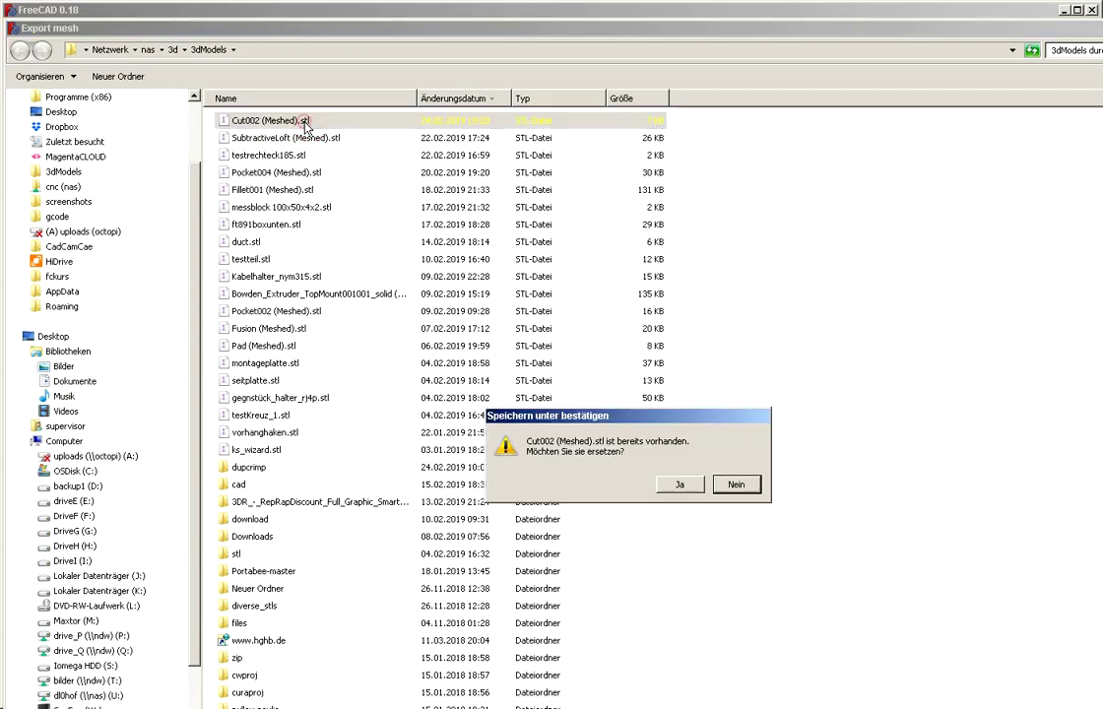
{"action": "left_click", "coordinate": [680, 485]}
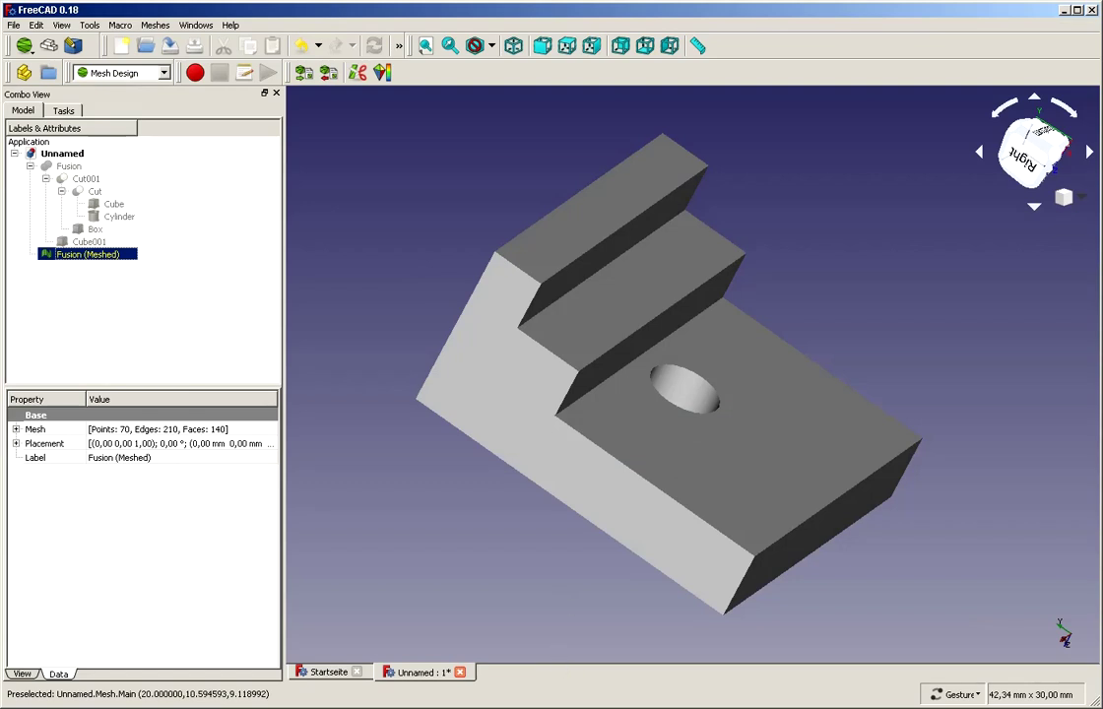
- Switch to KISSlicer and load Cut002 (Meshed).stl from the 3dModels folder
{"action": "key", "text": "alt+Tab"}
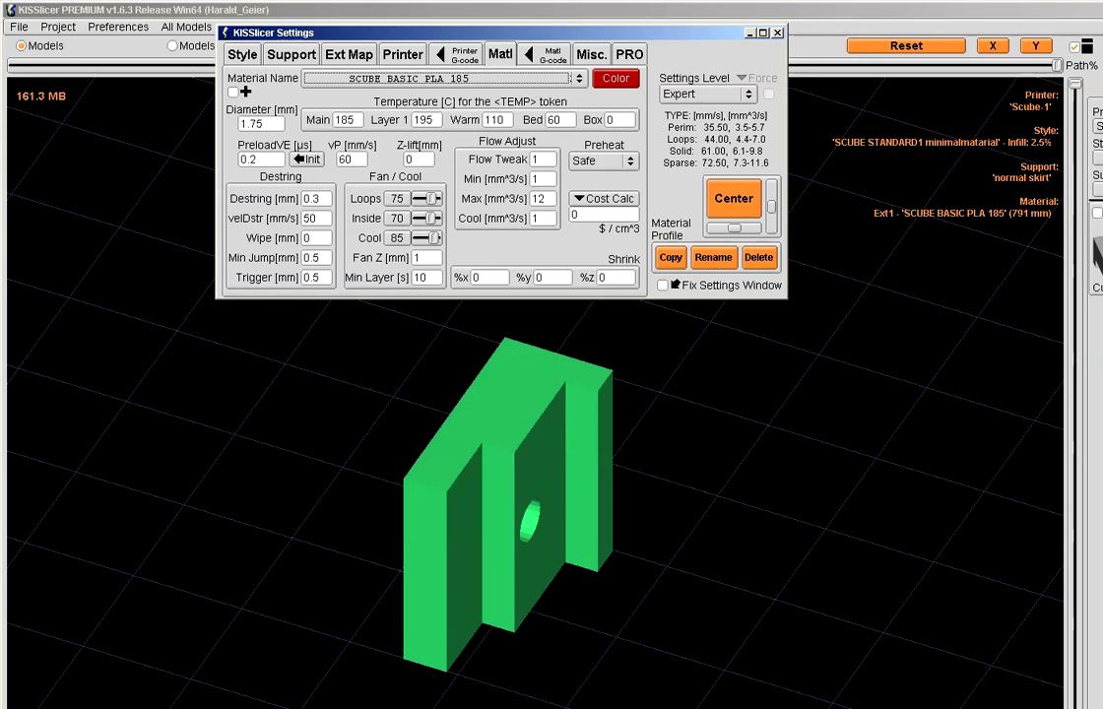
{"action": "left_click", "coordinate": [1078, 9]}
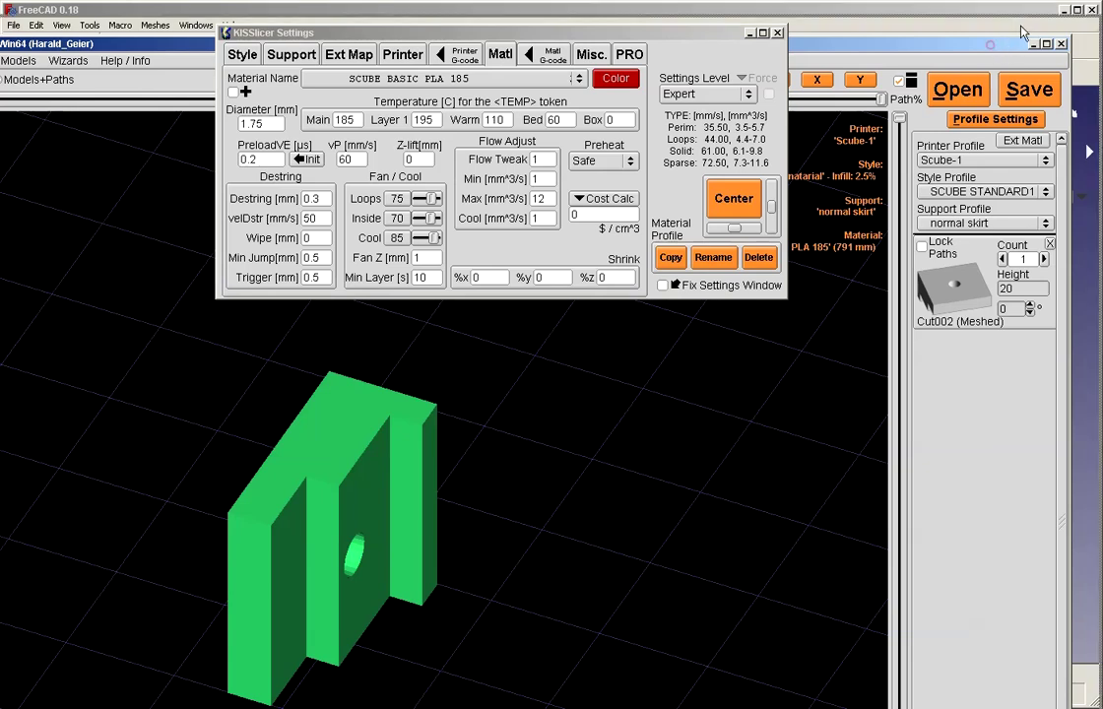
{"action": "double_click", "coordinate": [1018, 43]}
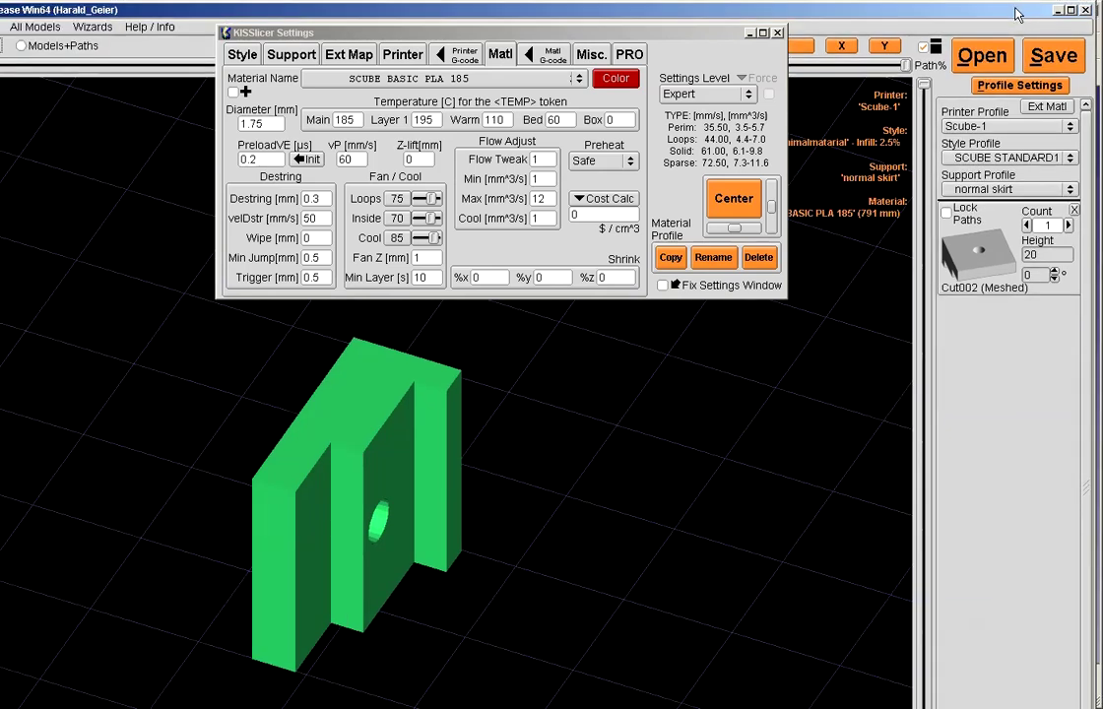
{"action": "left_click", "coordinate": [993, 57]}
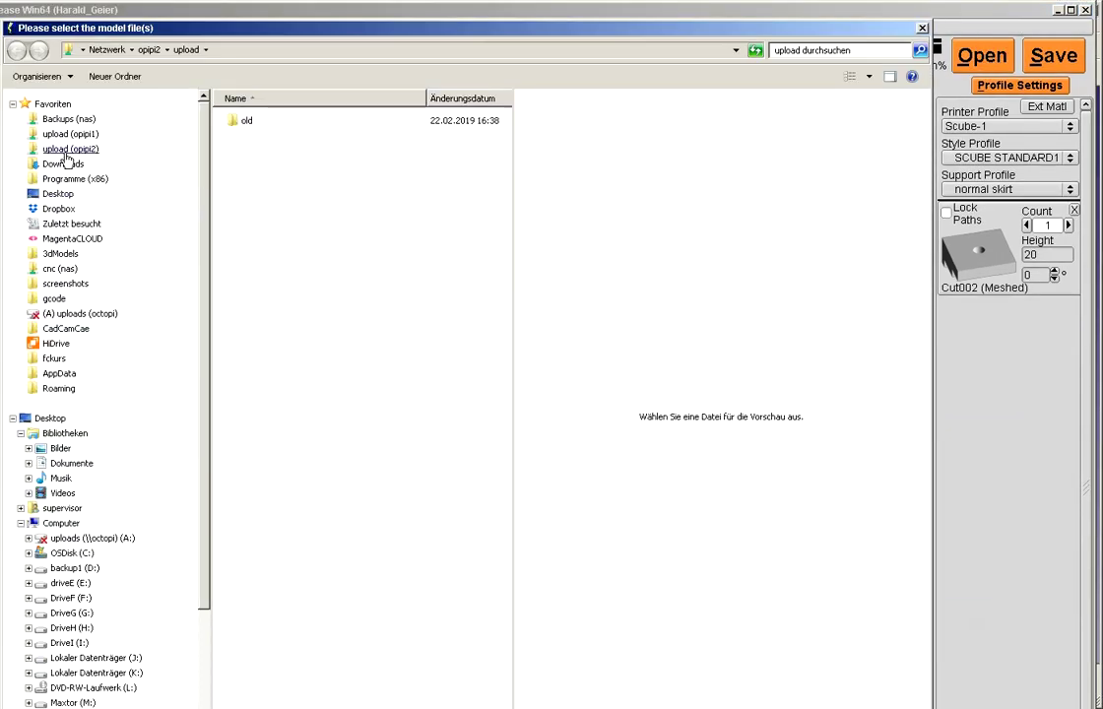
{"action": "left_click", "coordinate": [56, 253]}
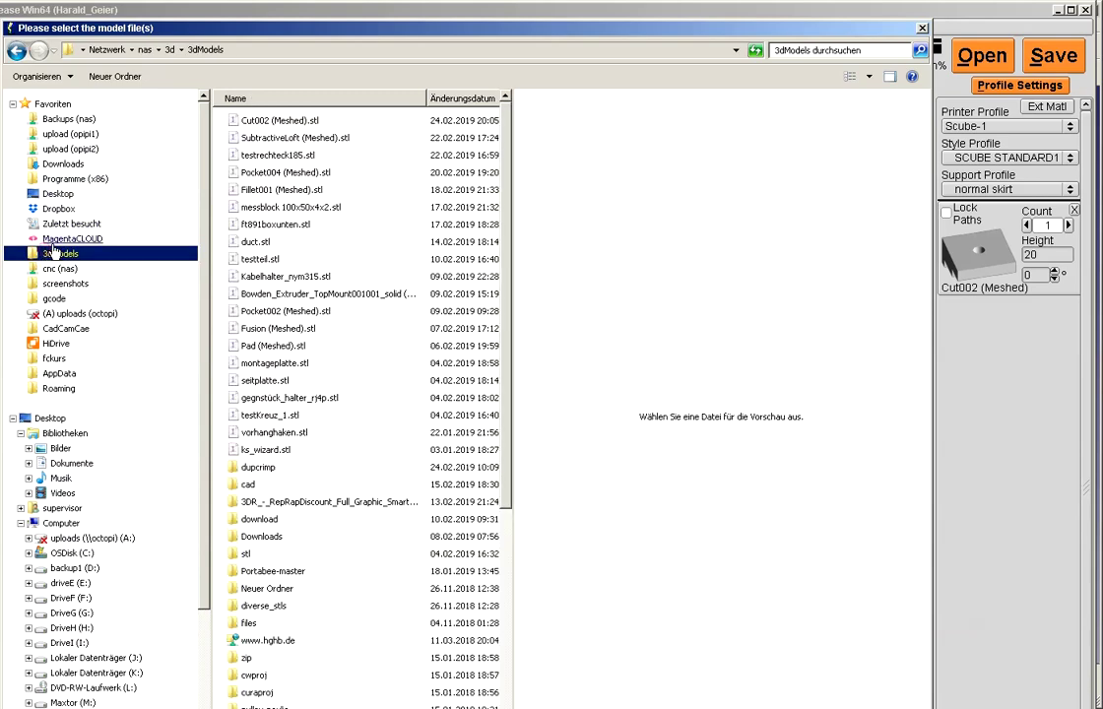
{"action": "double_click", "coordinate": [242, 119]}
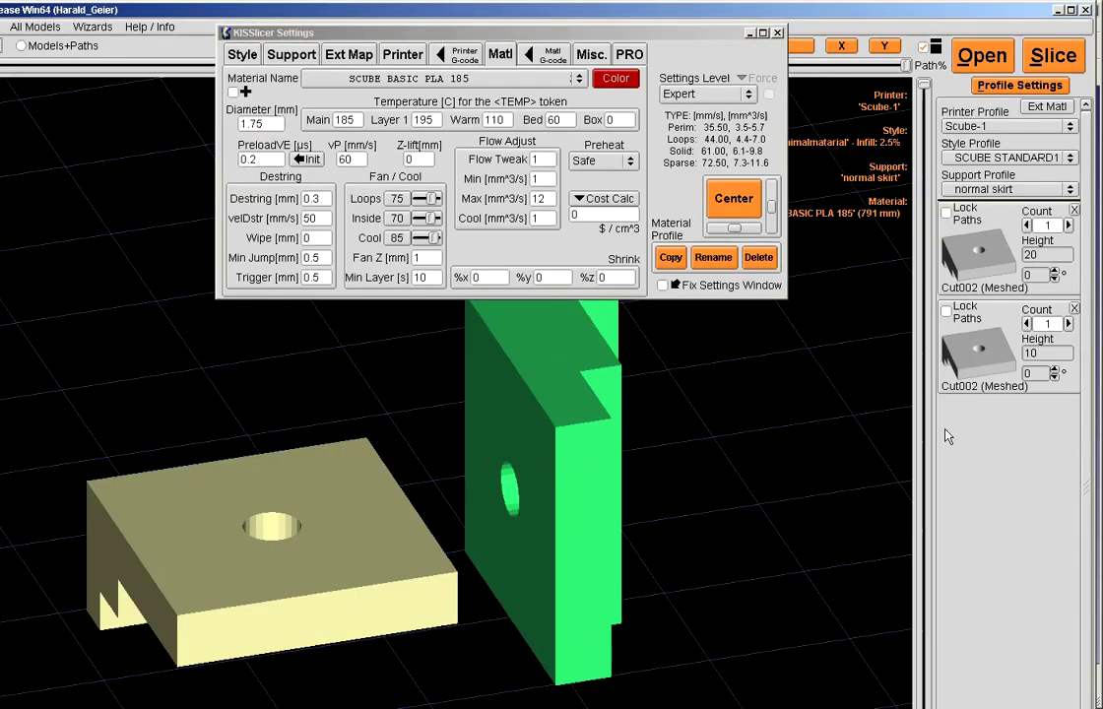
- Remove the previously loaded upright model with the 20 mm height, keeping only the newly loaded block
{"action": "left_click", "coordinate": [1012, 234]}
{"action": "left_click", "coordinate": [1075, 210]}
{"action": "left_click_drag", "start_coordinate": [524, 530], "coordinate": [562, 530]}
- Transform the block's mesh so that it stands upright on its stepped side profile
{"action": "left_click", "coordinate": [1003, 276]}
{"action": "right_click", "coordinate": [999, 263]}
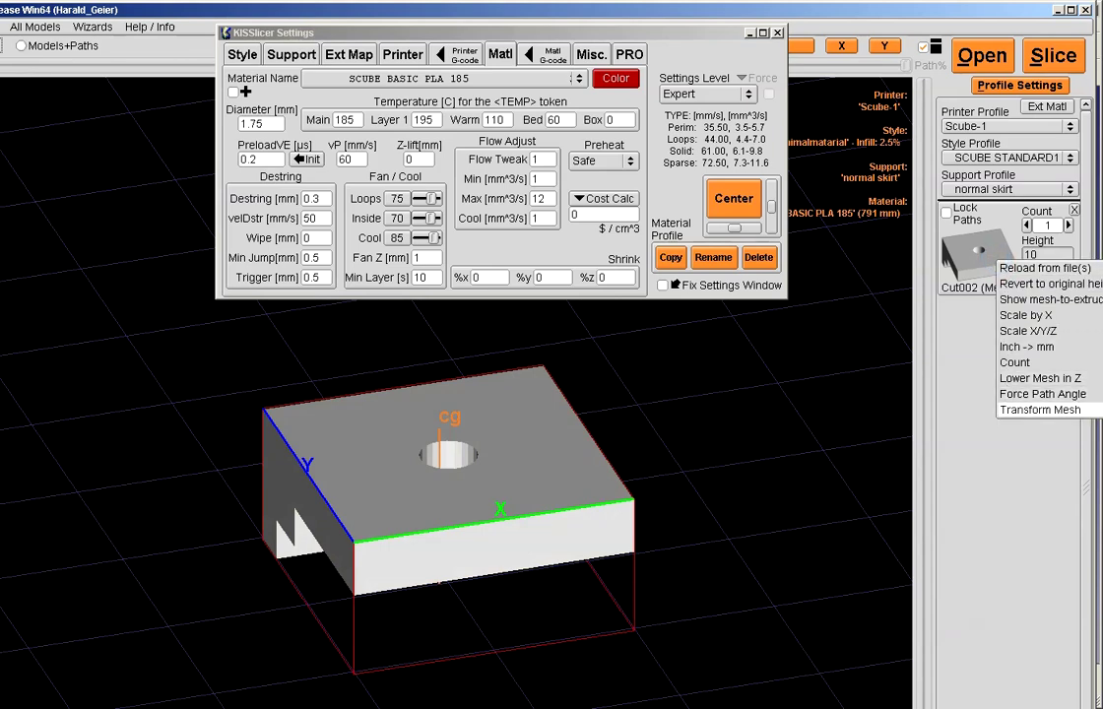
{"action": "left_click", "coordinate": [1040, 410]}
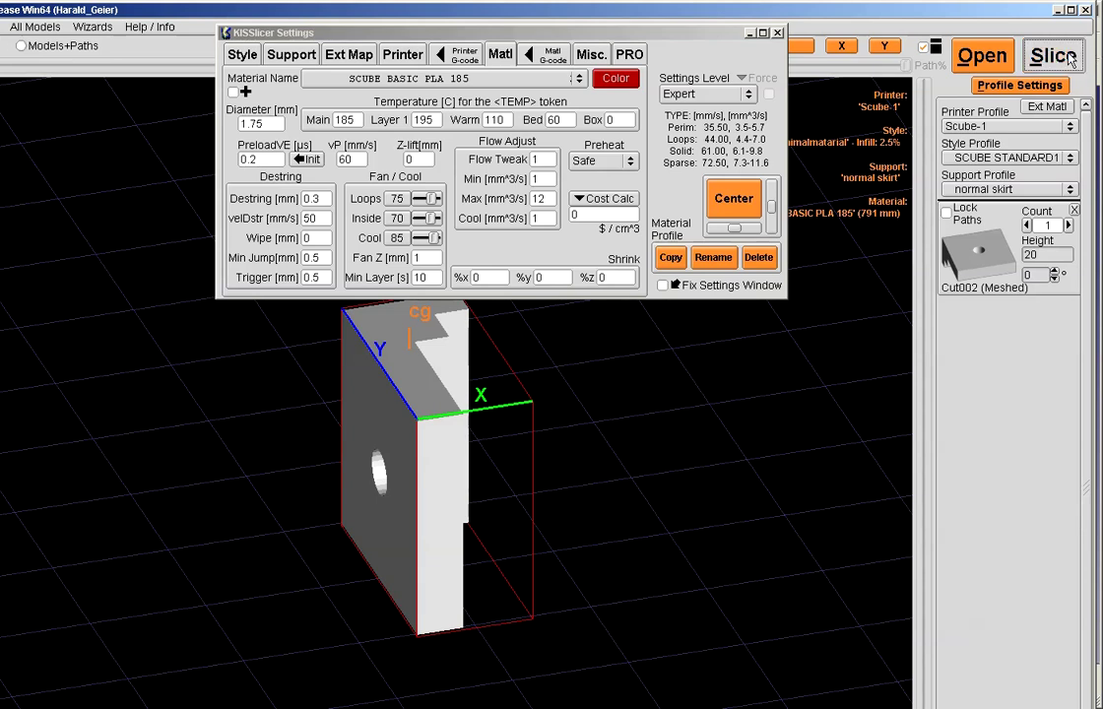
- Slice the upright block, uncover the view, and inspect the print paths alone and together with the model
{"action": "left_click", "coordinate": [1069, 59]}
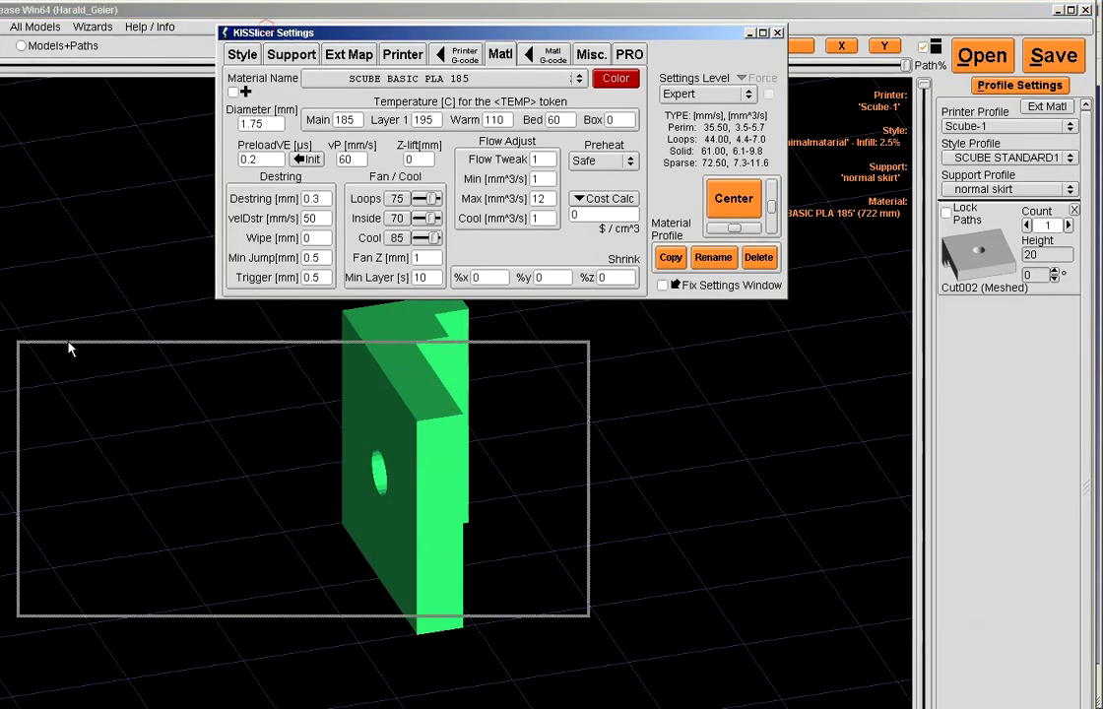
{"action": "left_click_drag", "start_coordinate": [108, 530], "coordinate": [90, 556]}
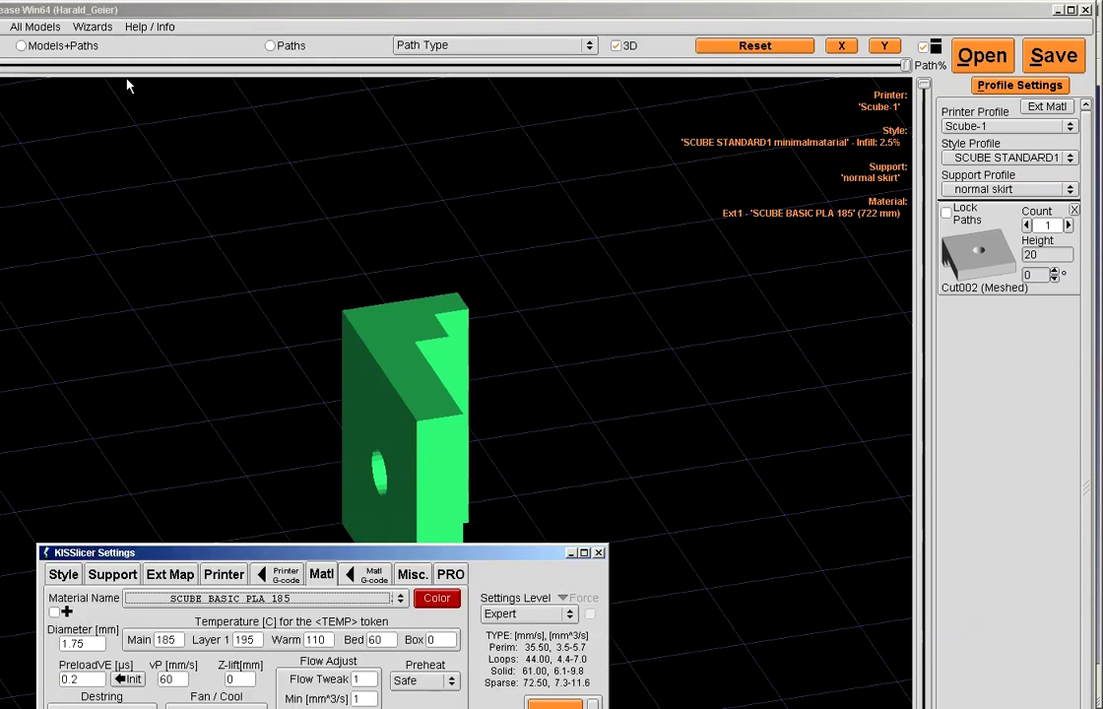
{"action": "left_click", "coordinate": [292, 46]}
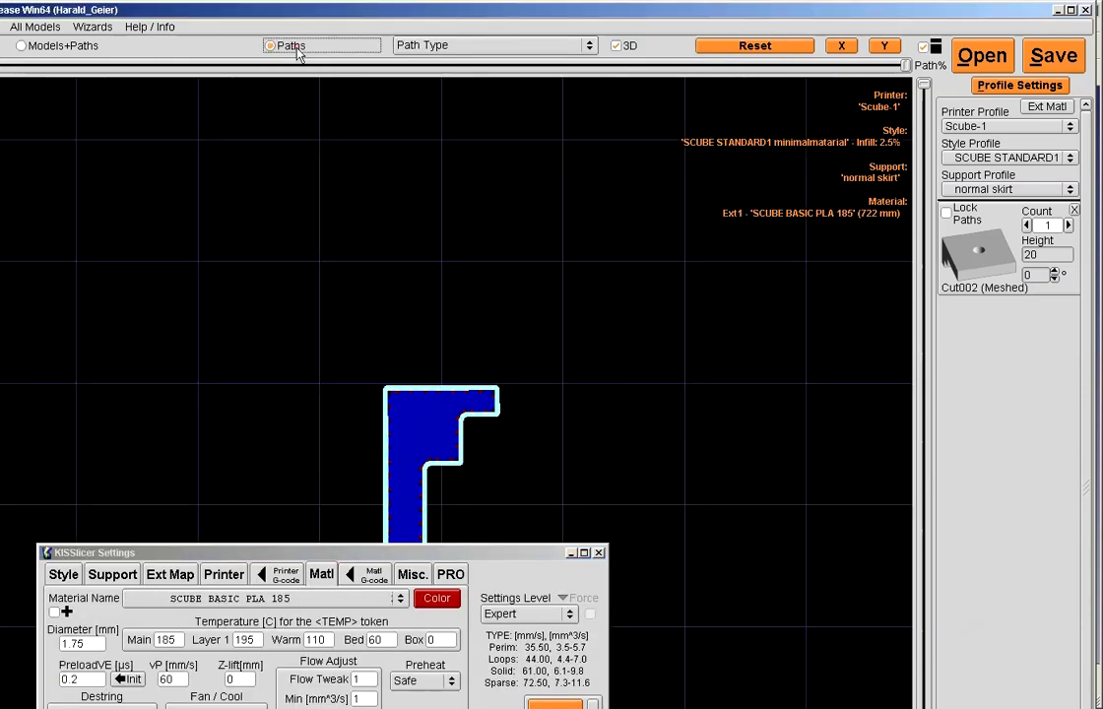
{"action": "left_click", "coordinate": [44, 46]}
{"action": "left_click_drag", "start_coordinate": [567, 508], "coordinate": [652, 180]}
{"action": "left_click_drag", "start_coordinate": [678, 437], "coordinate": [588, 432]}
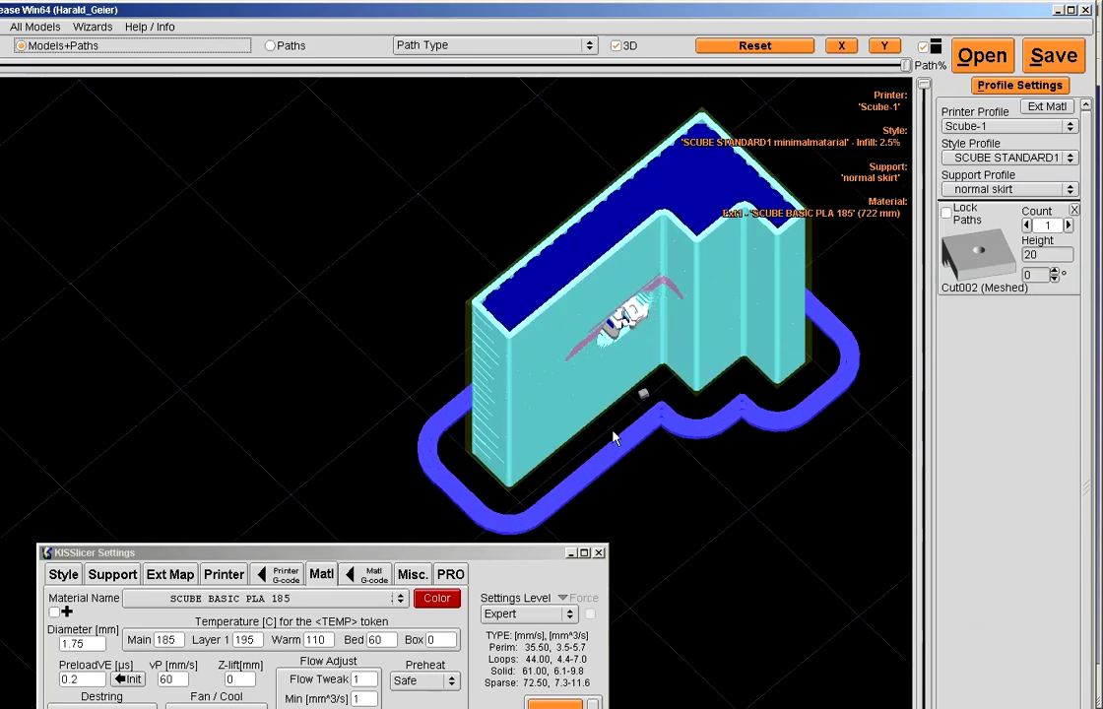
{"action": "scroll", "coordinate": [671, 452], "scroll_direction": "down", "scroll_amount": 2}
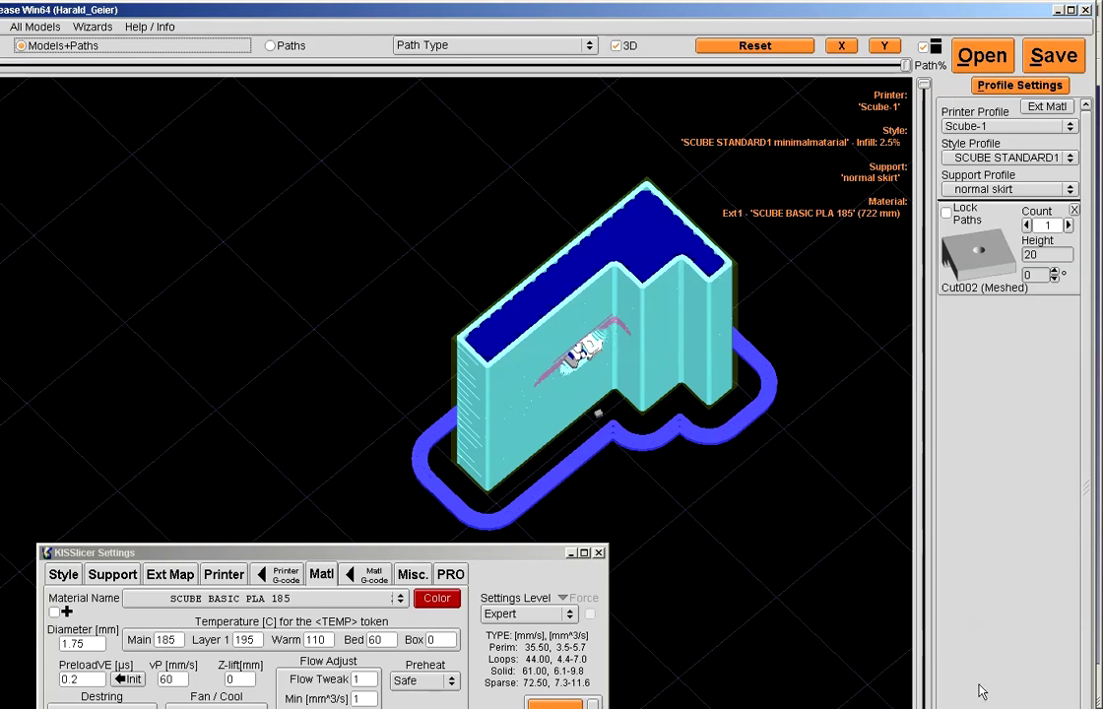
- Return to FreeCAD, deselect the meshed body and view it from a slightly different angle
{"action": "left_click", "coordinate": [1059, 10]}
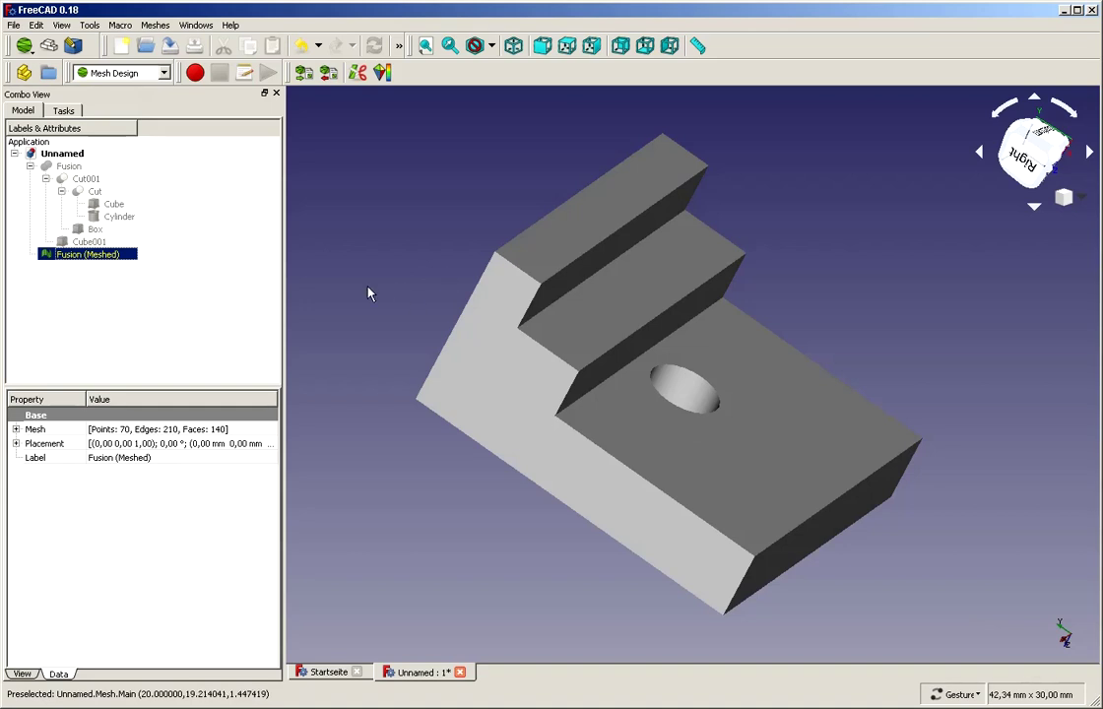
{"action": "left_click", "coordinate": [101, 302]}
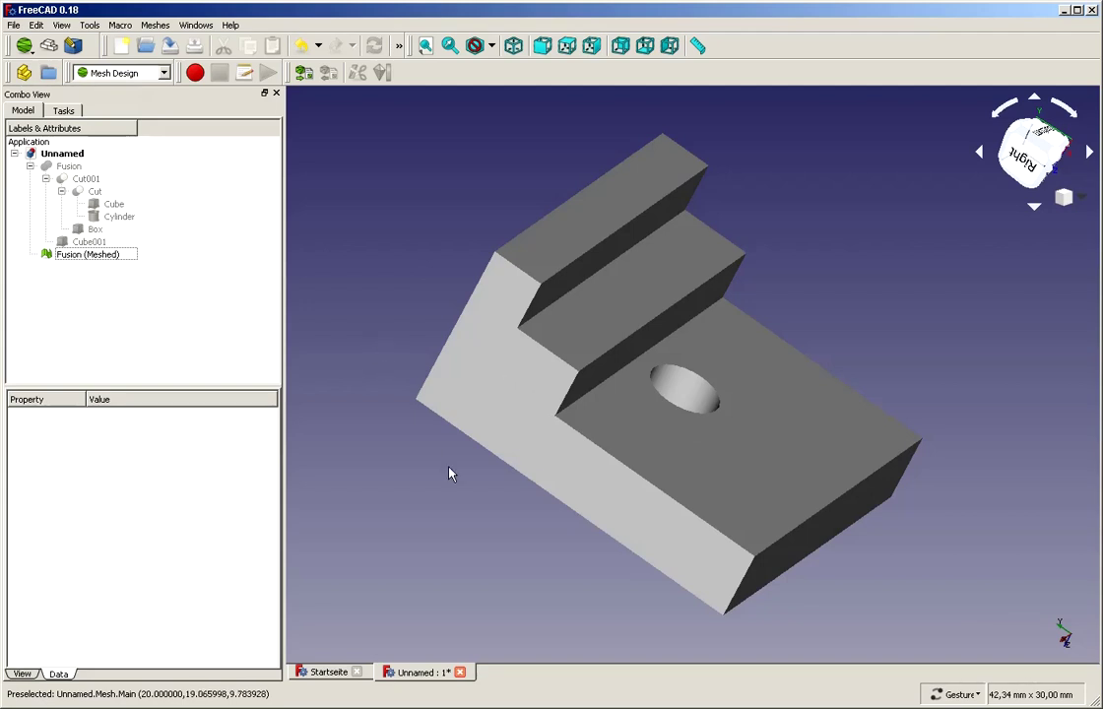
{"action": "mouse_move", "coordinate": [394, 429]}
{"action": "left_mouse_down"}
{"action": "mouse_move", "coordinate": [418, 462]}
{"action": "mouse_move", "coordinate": [443, 461]}
{"action": "mouse_move", "coordinate": [411, 425]}
{"action": "left_mouse_up"}
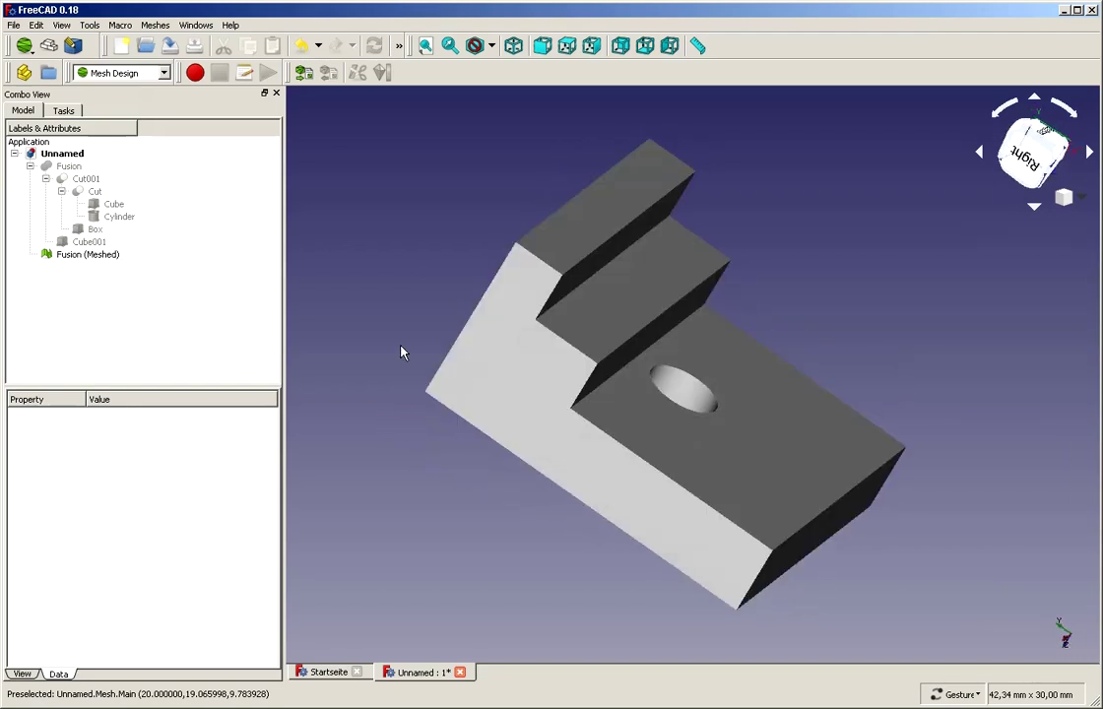